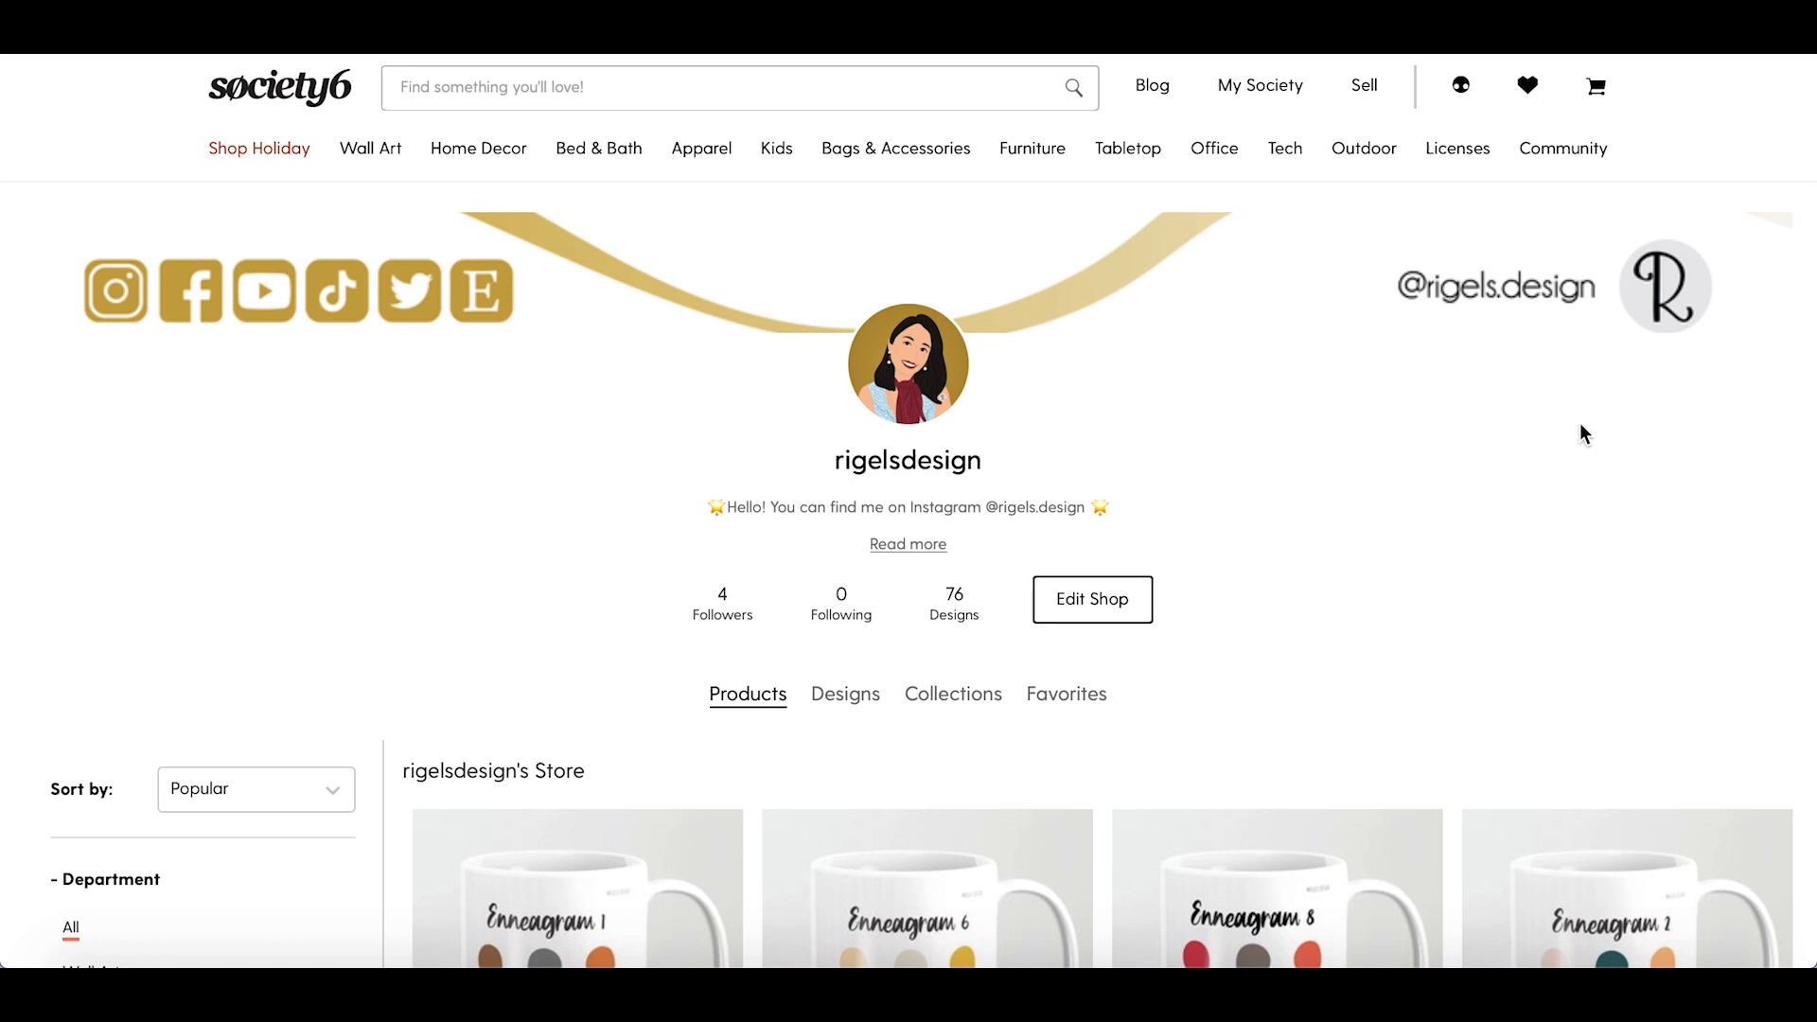
Step: Open the management page for the account's posts and start adding a new design
{"action": "left_click", "coordinate": [1465, 90]}
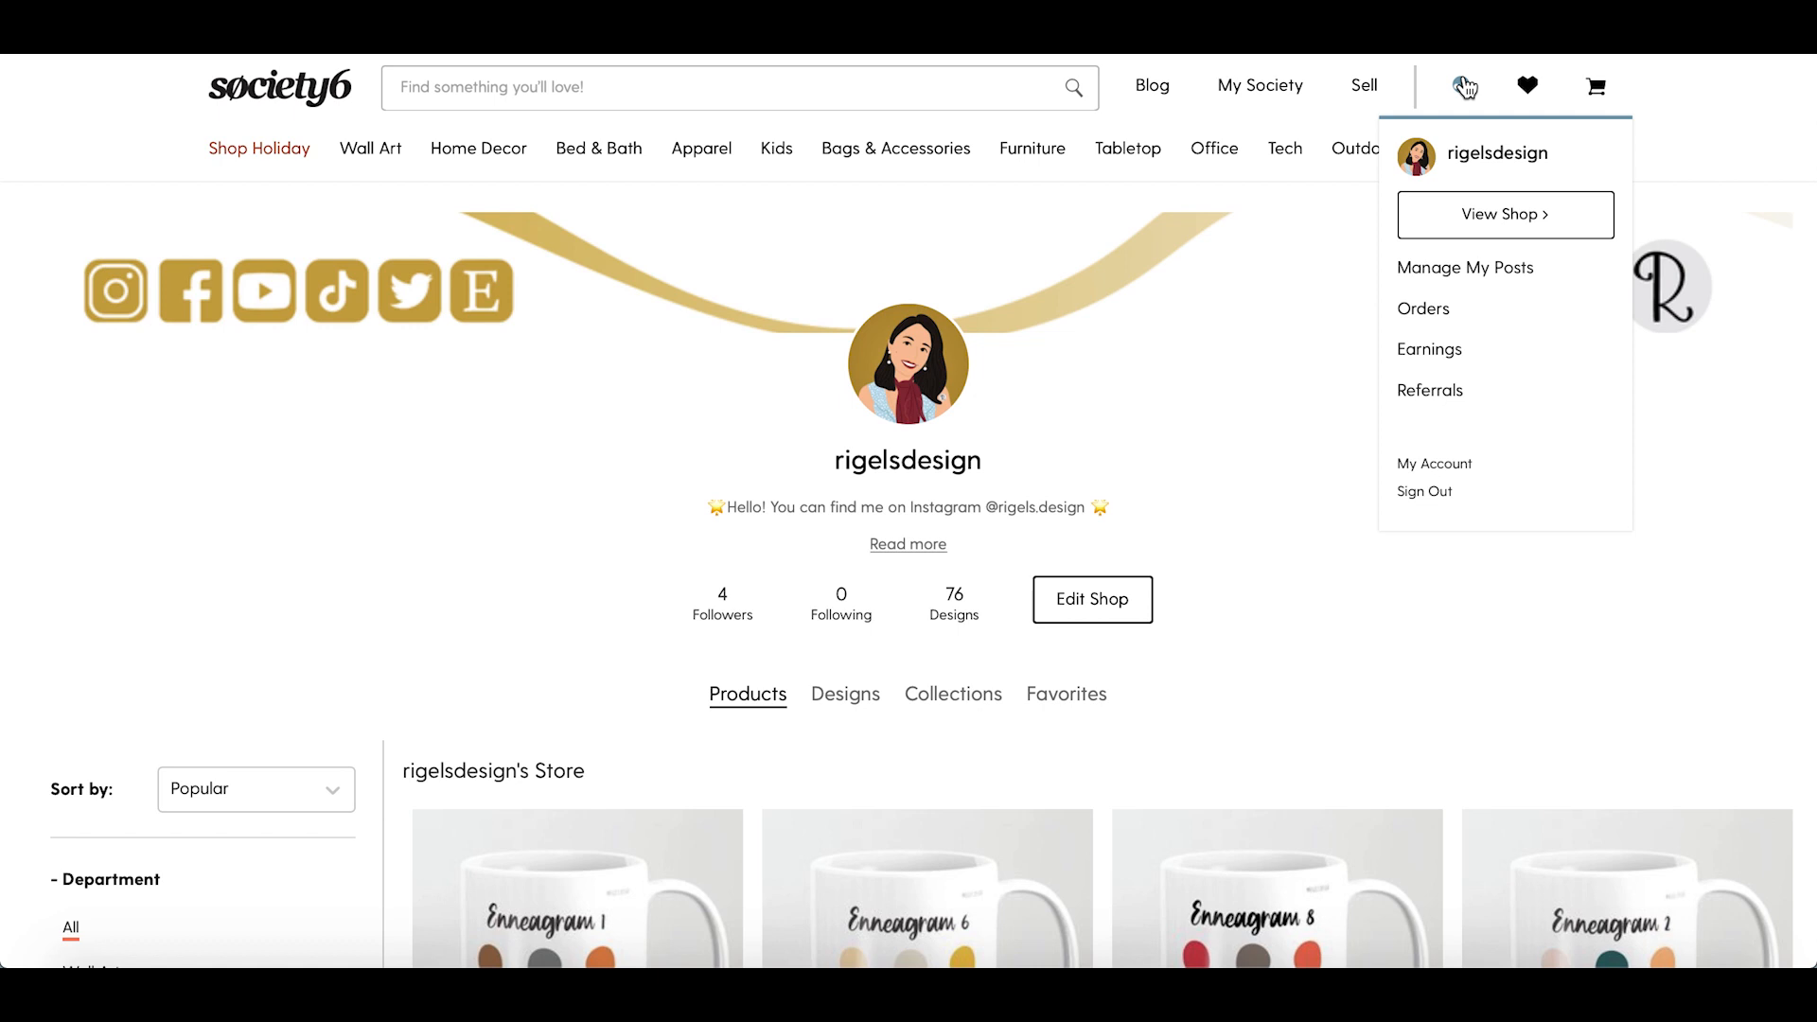
{"action": "mouse_move", "coordinate": [1460, 133]}
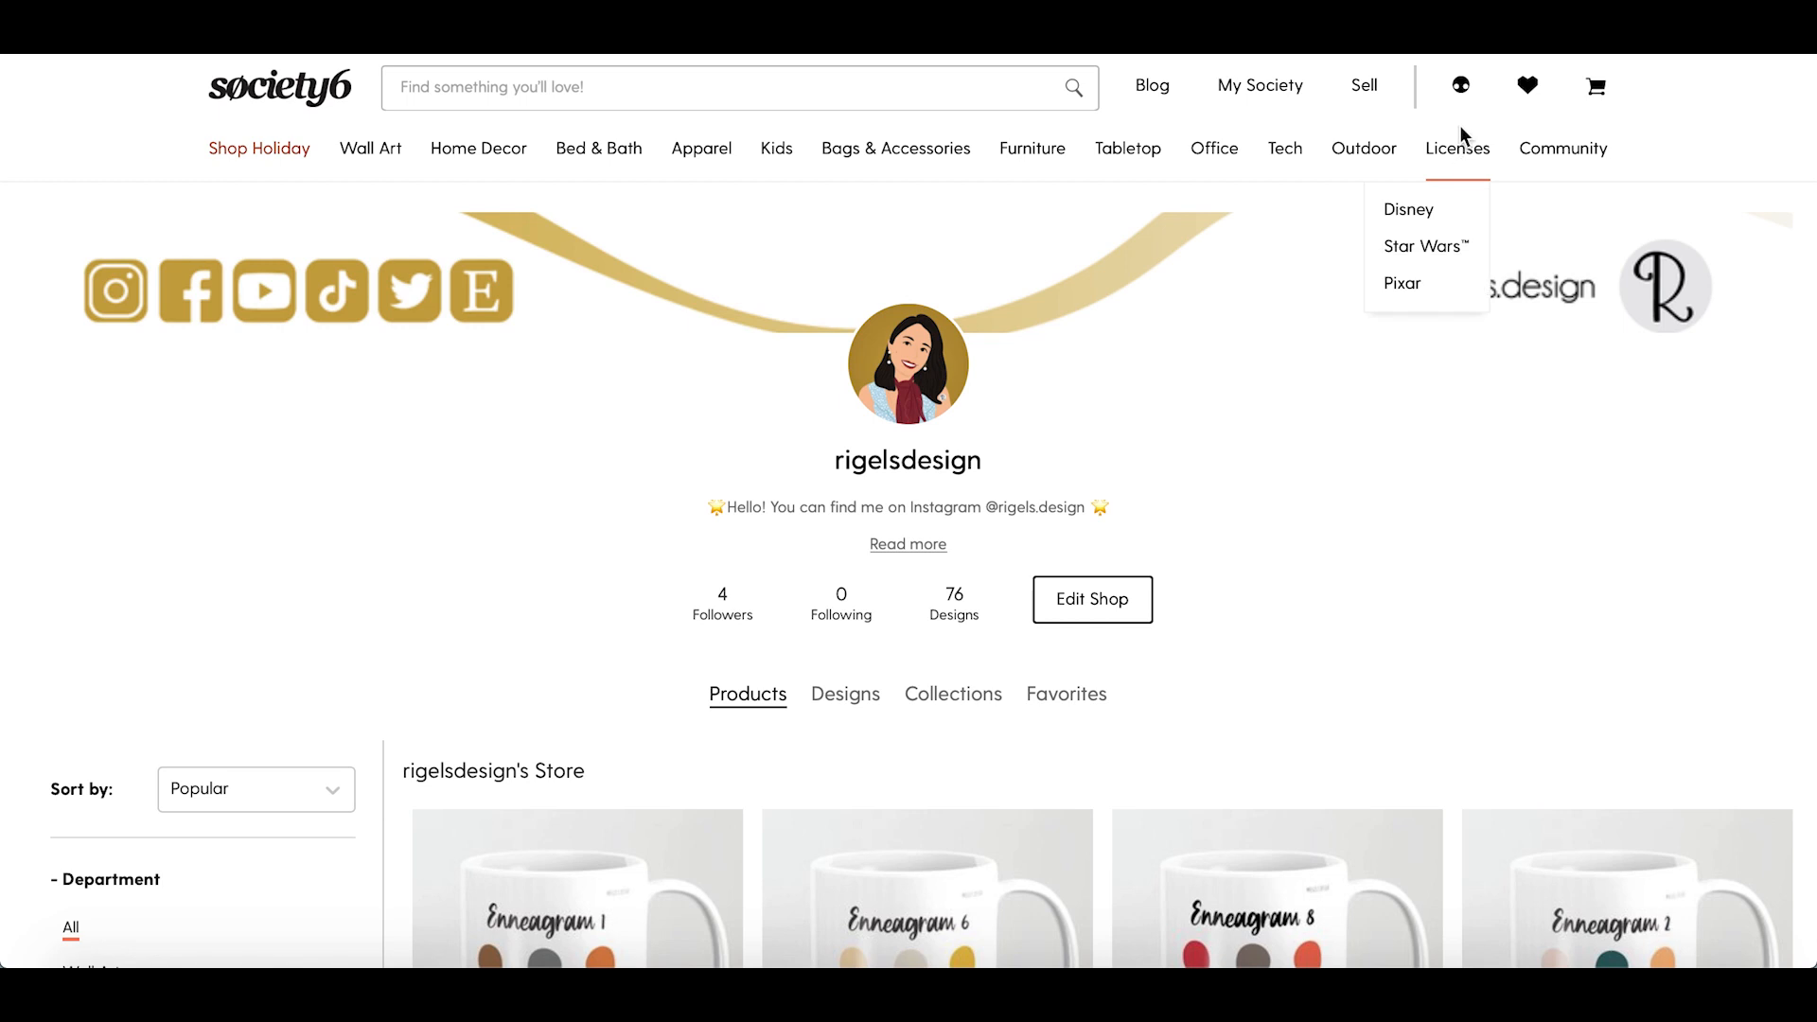
{"action": "mouse_move", "coordinate": [1461, 86]}
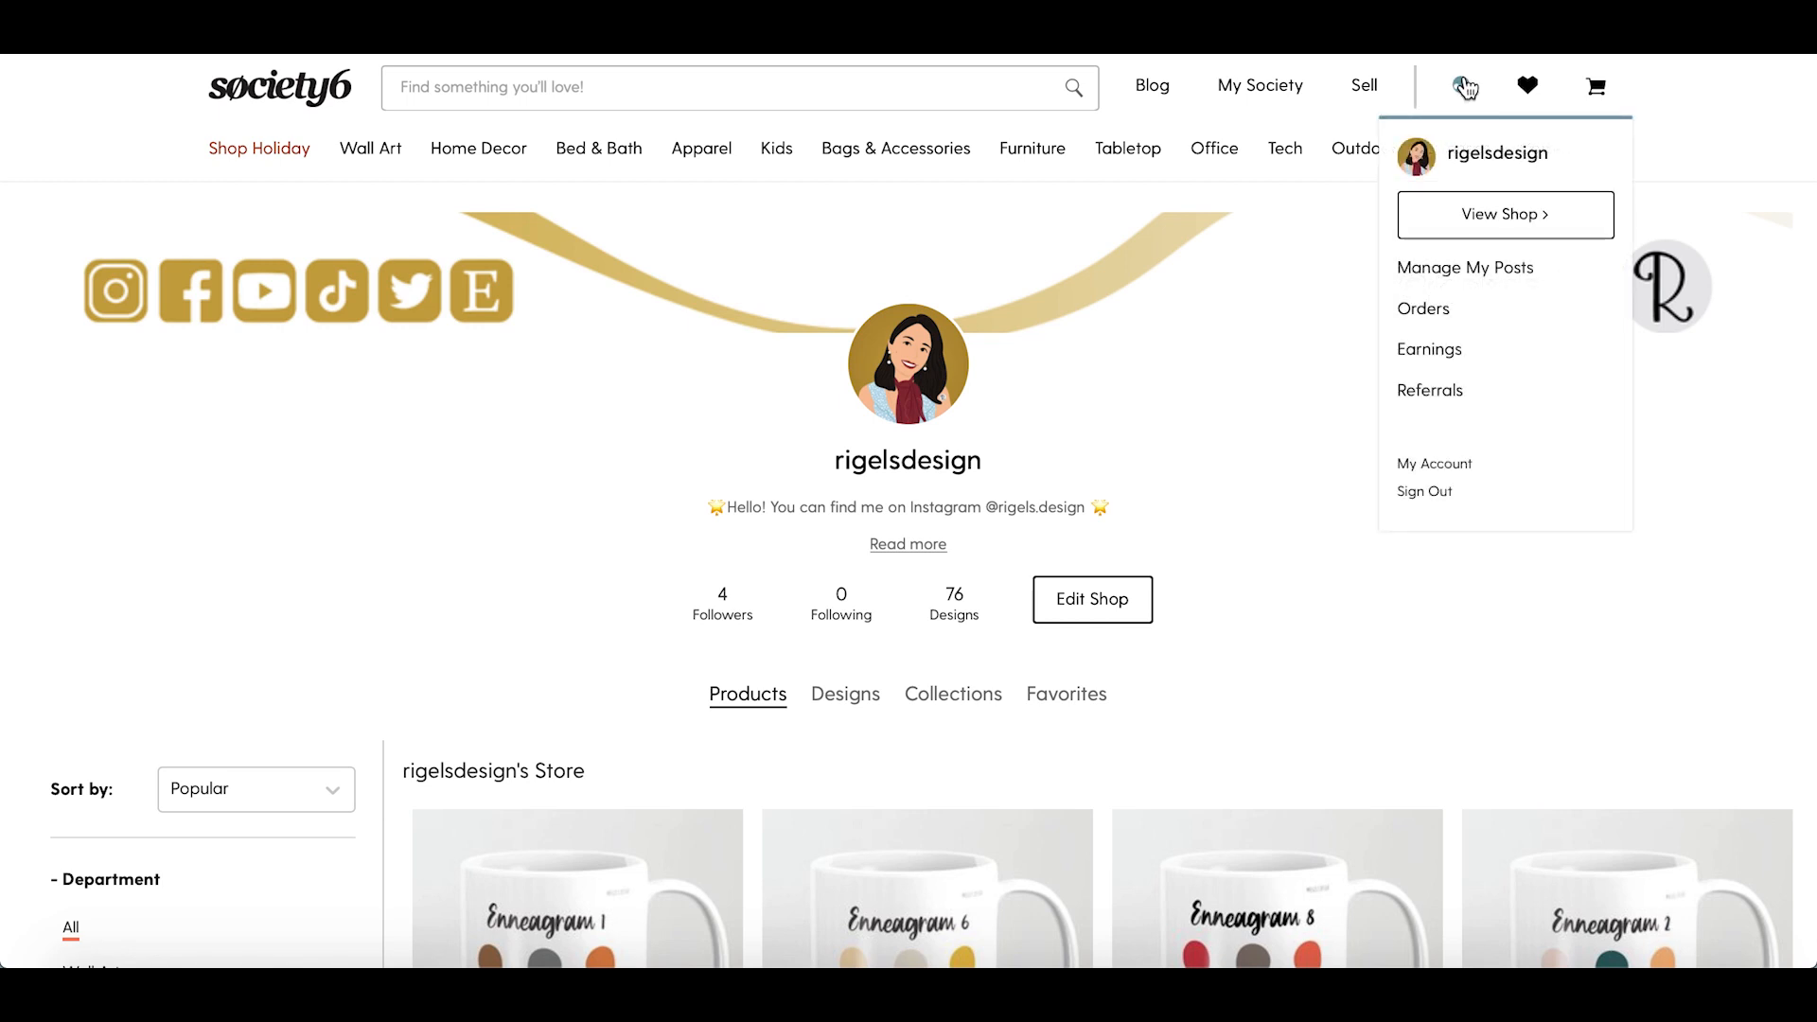
{"action": "left_click", "coordinate": [1444, 274]}
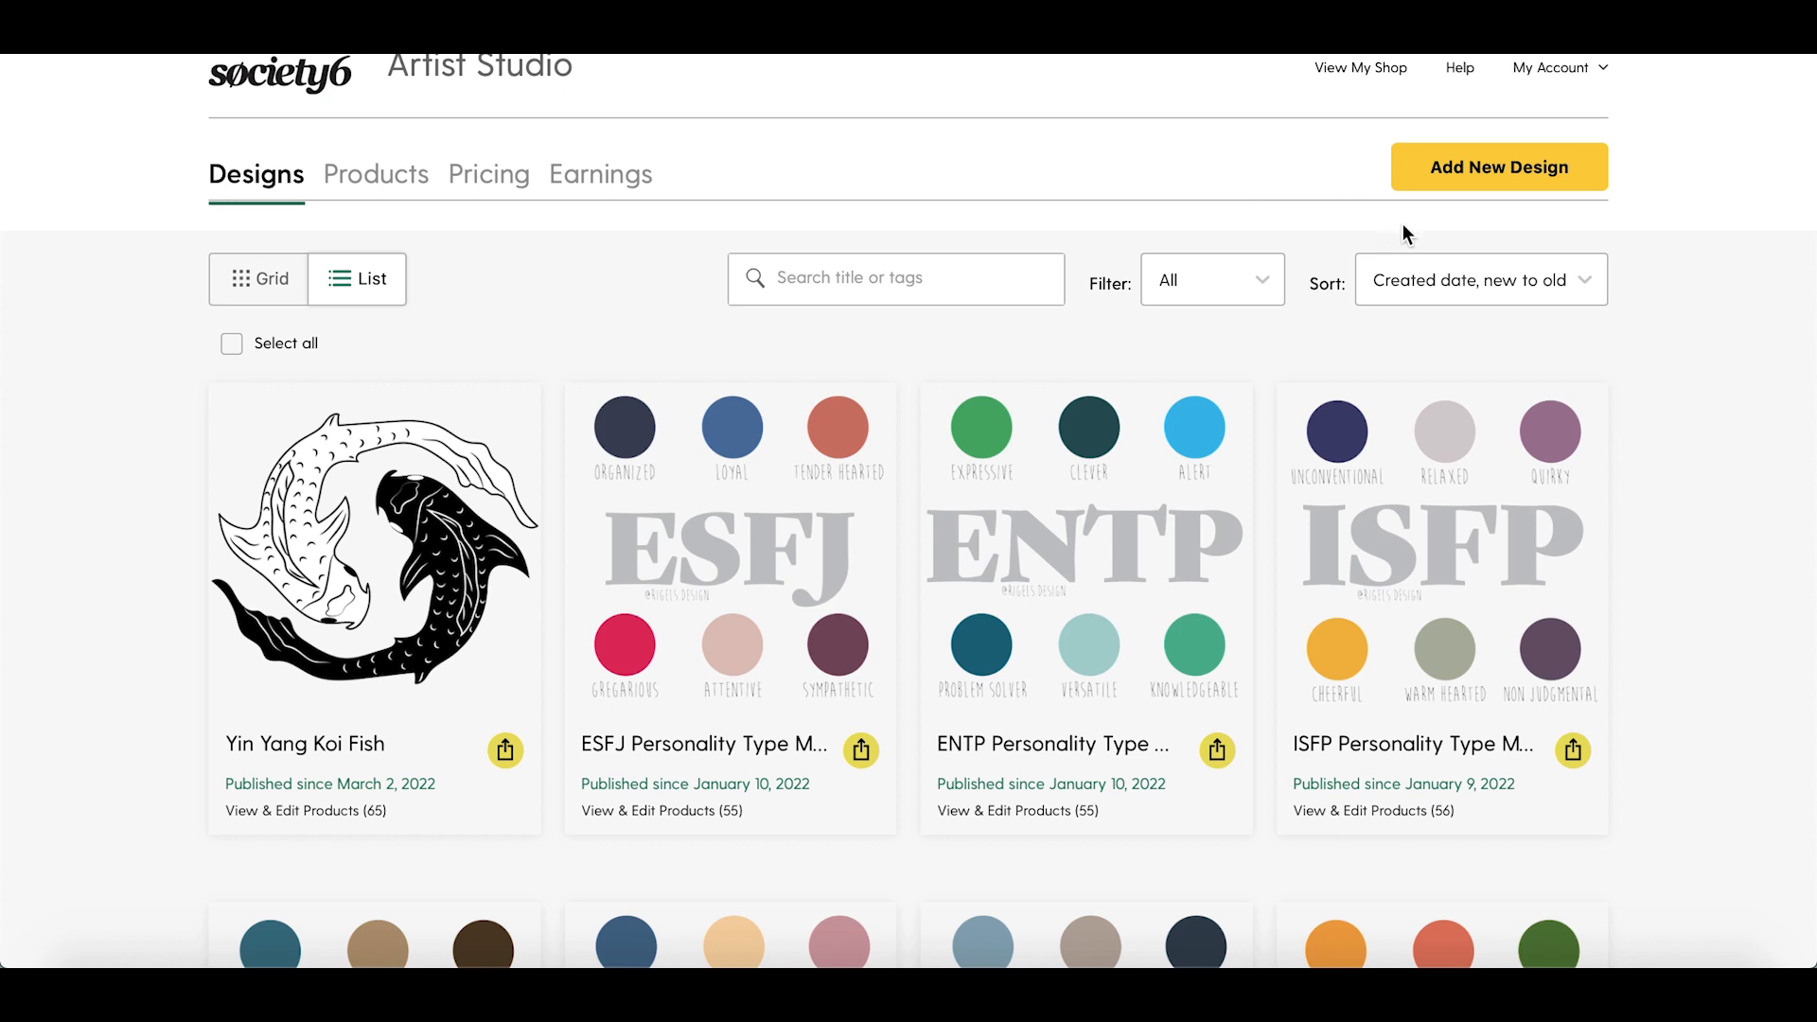
{"action": "left_click", "coordinate": [1505, 179]}
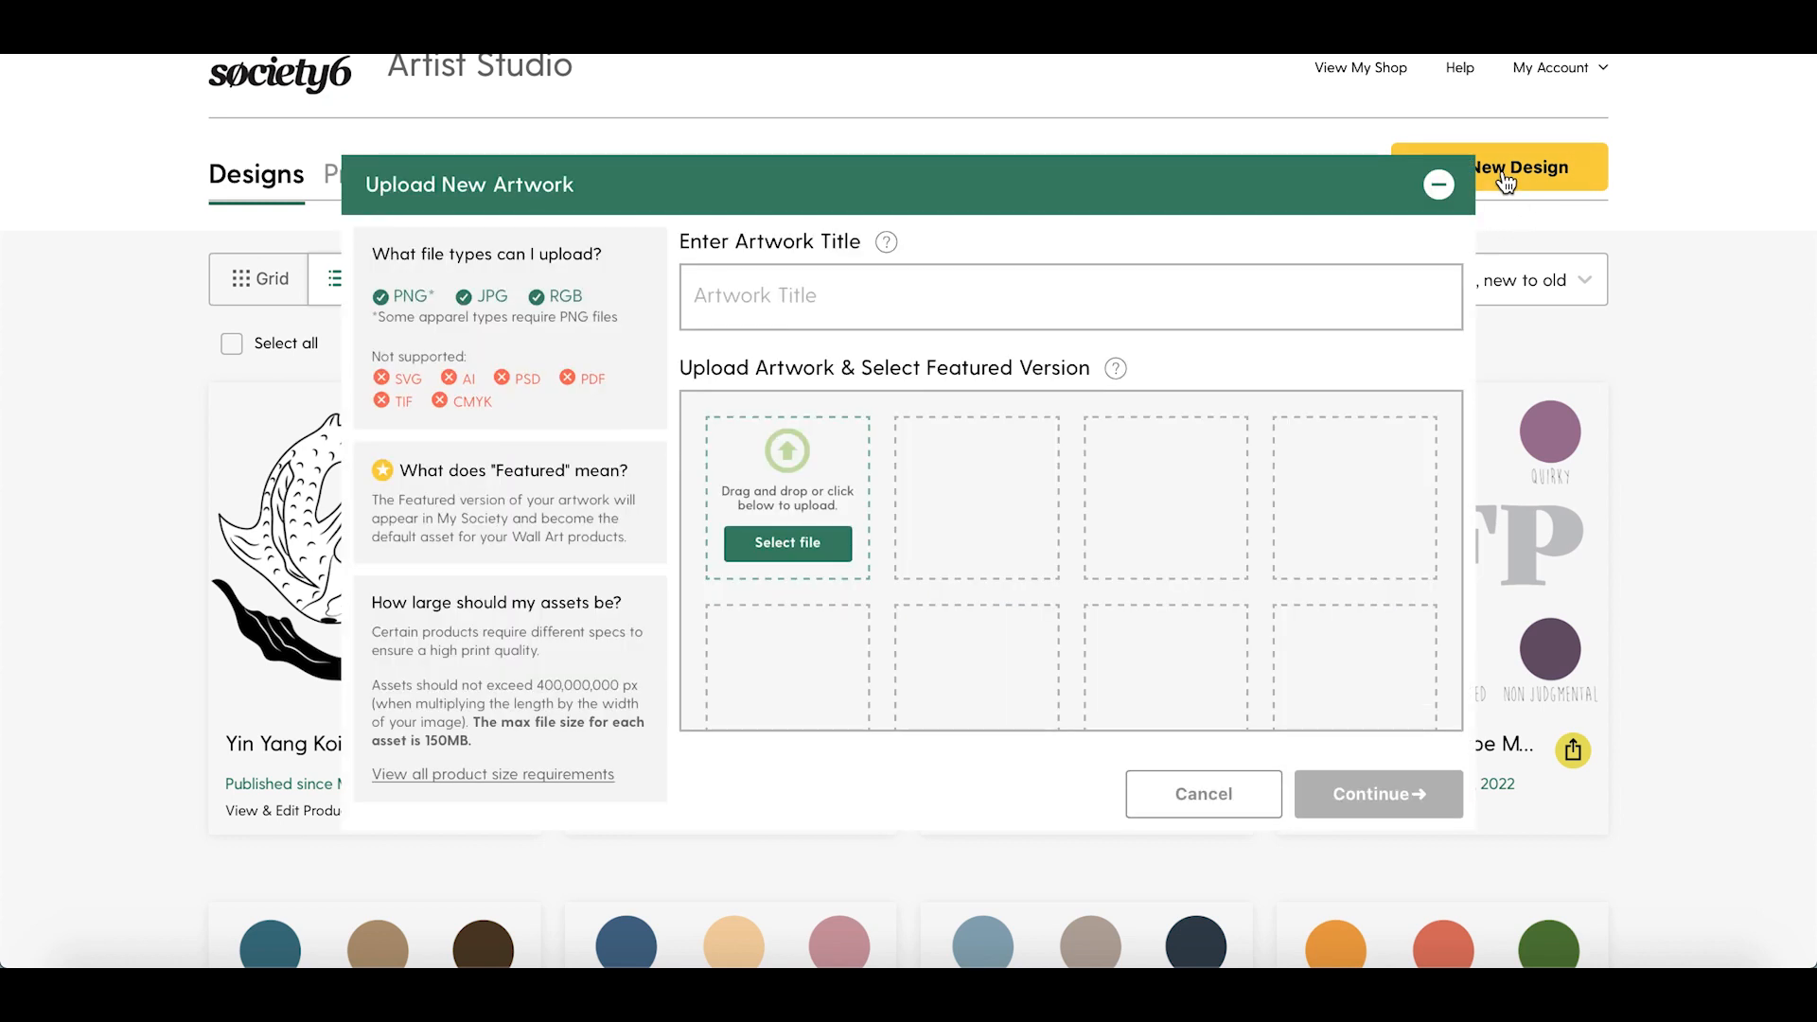
Step: Enter "Capricorn Astrology Constellation" as the title of the new artwork
{"action": "left_click", "coordinate": [778, 299]}
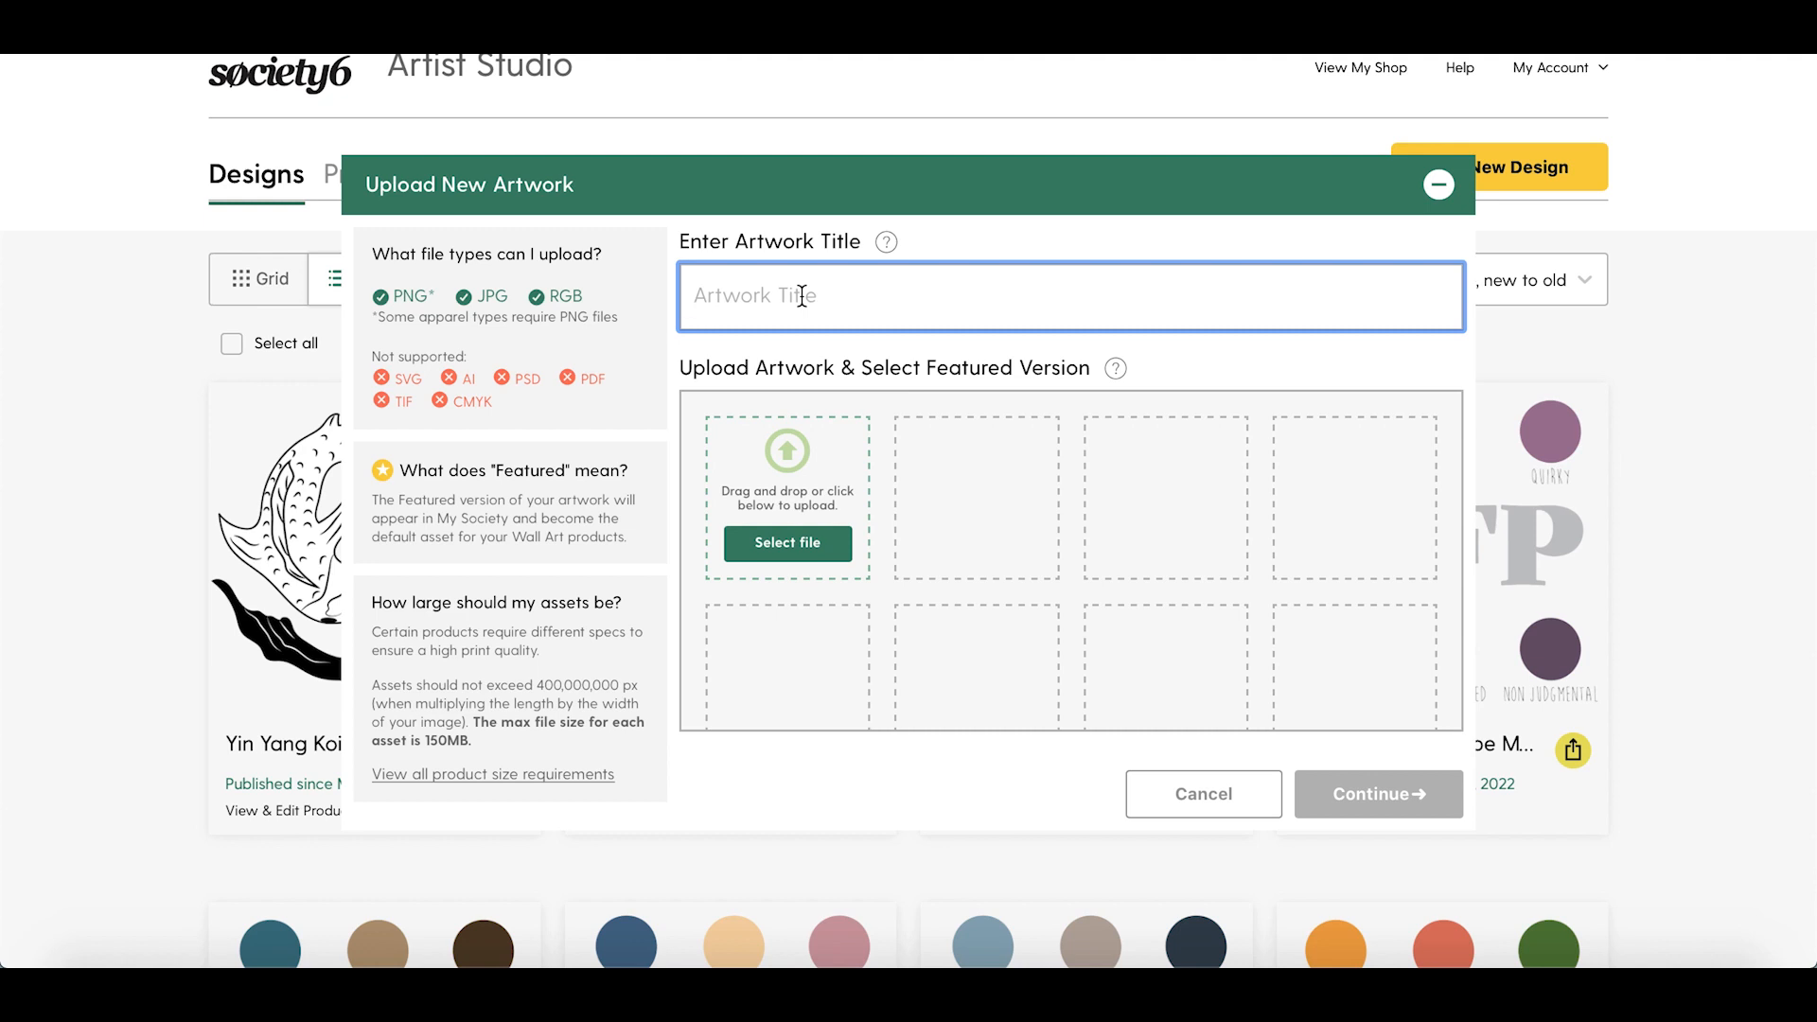
{"action": "type", "text": "Cap"}
{"action": "type", "text": "ricorn Astrology"}
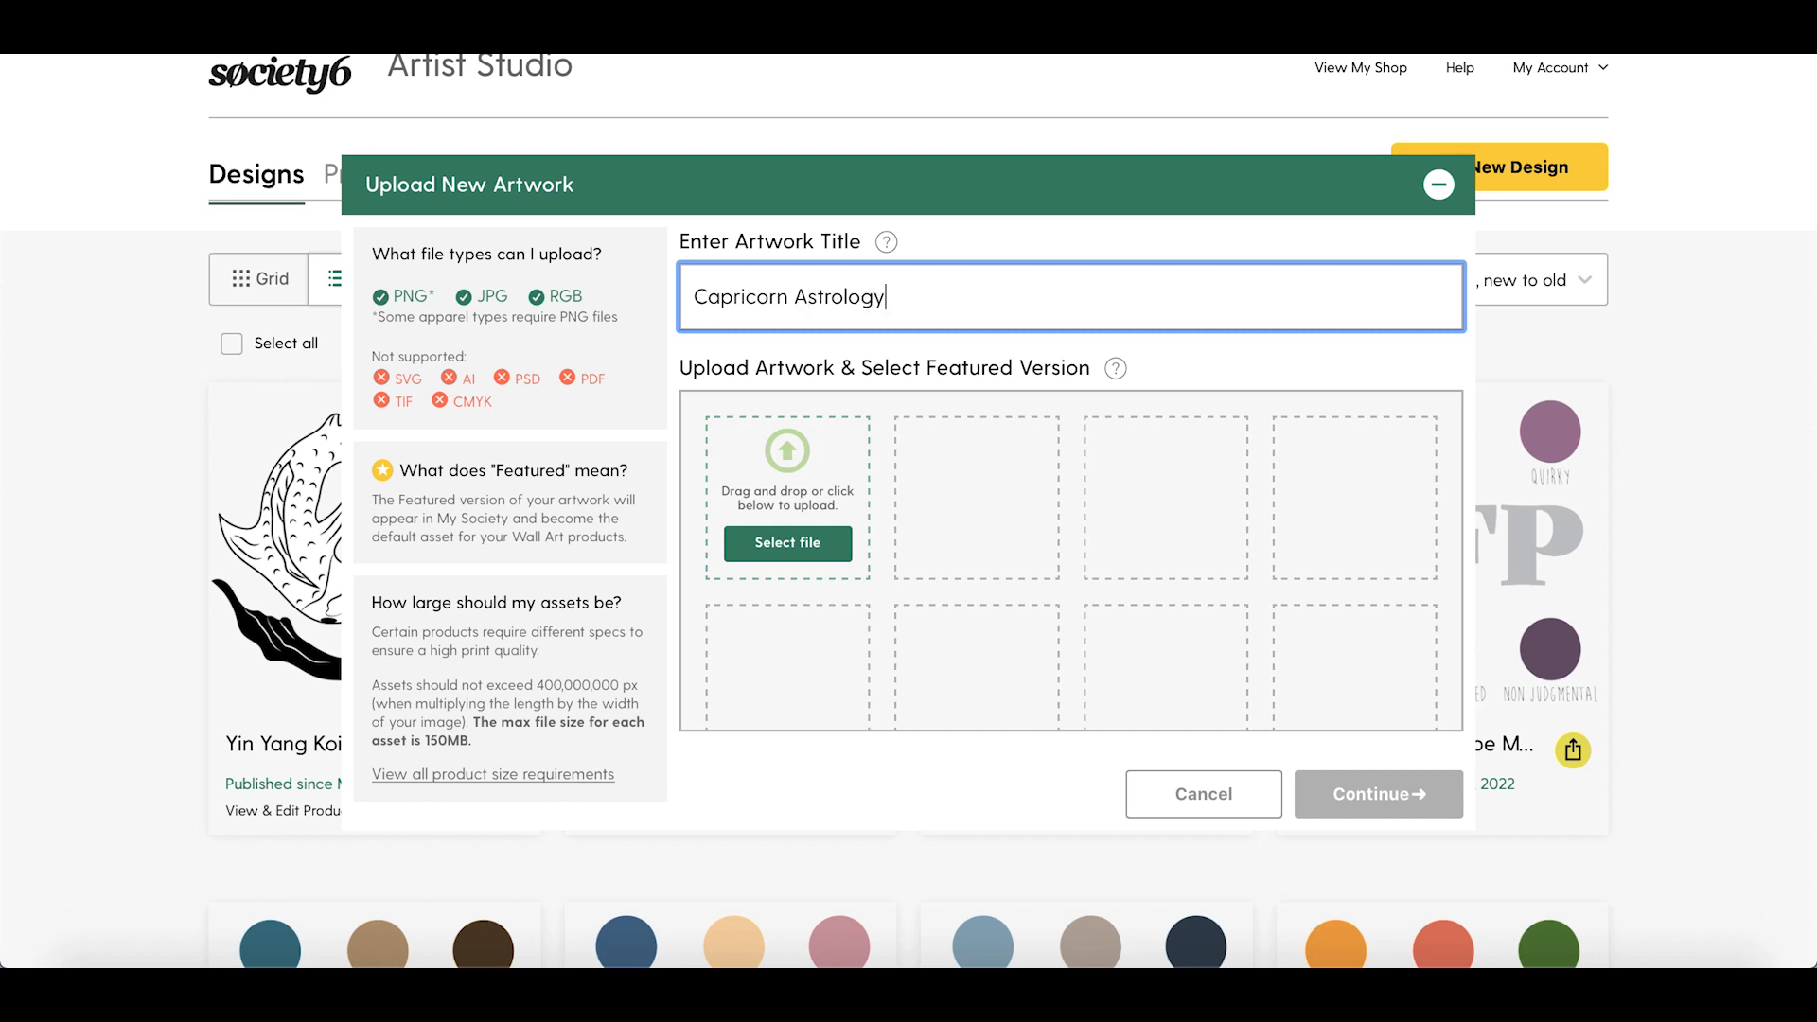
{"action": "type", "text": " Constellation"}
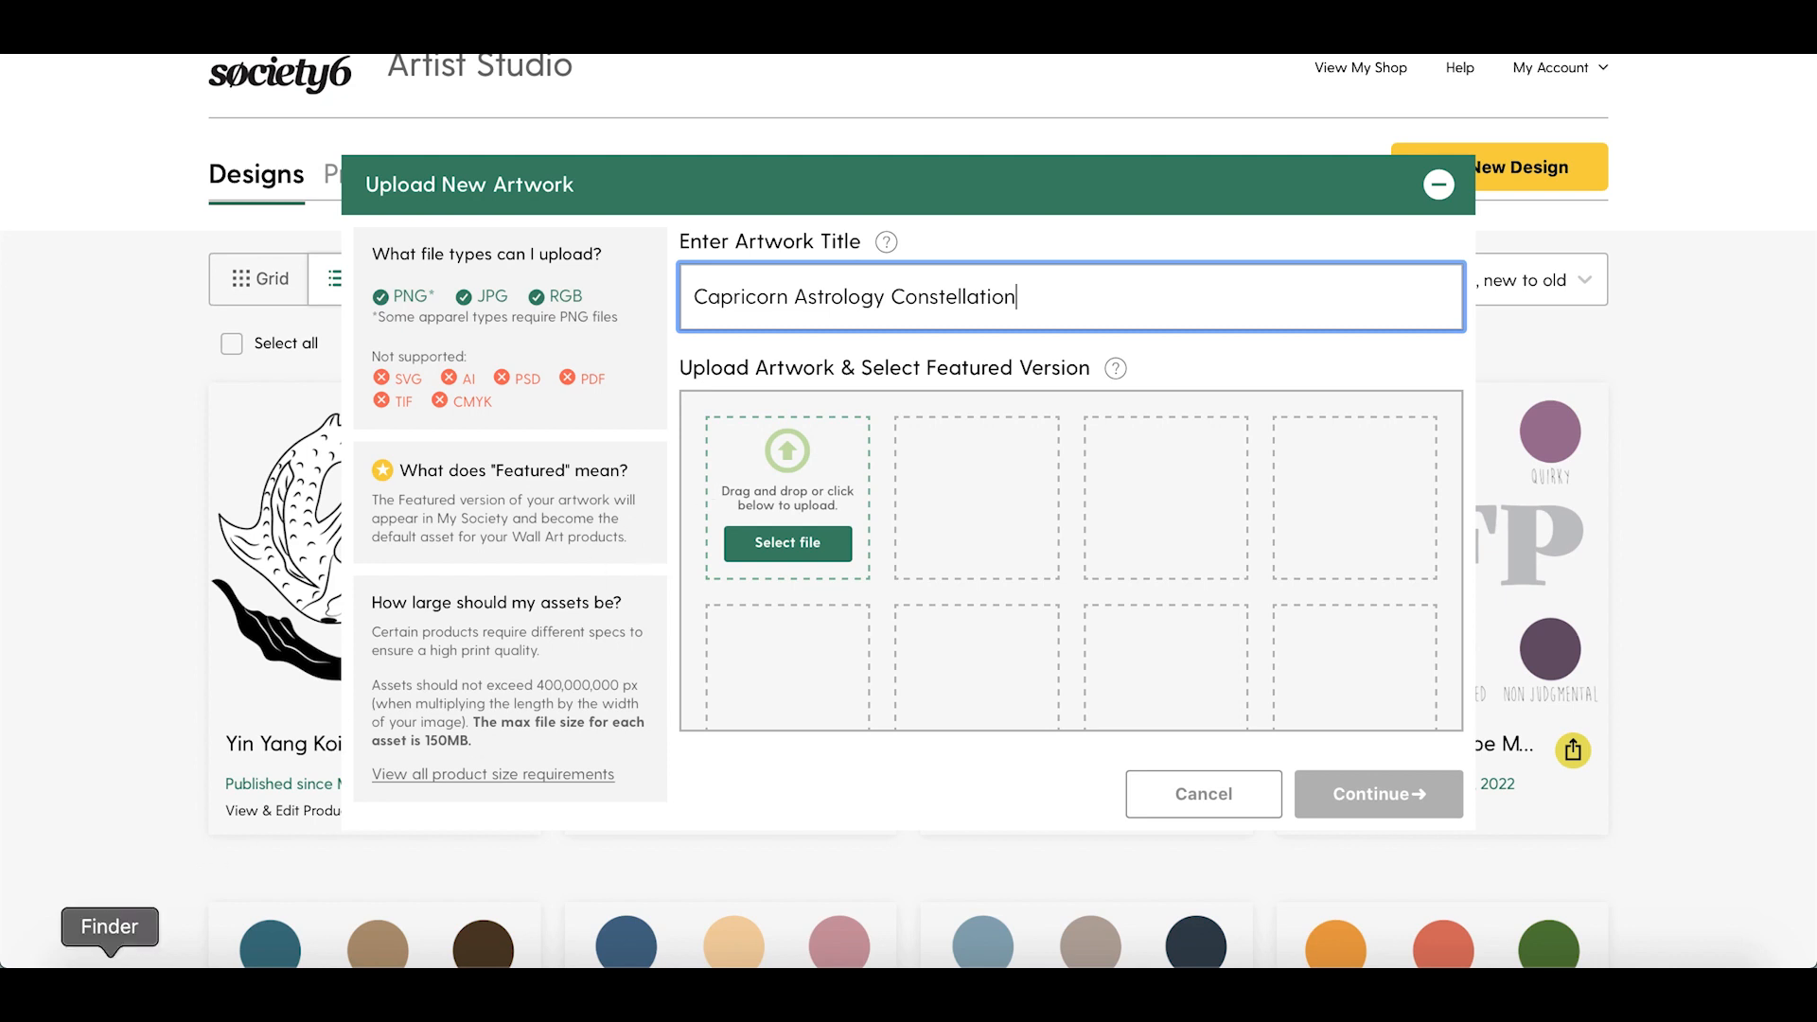
Step: Upload the red Capricorn Astrology Signs JPG from Finder as the artwork file and continue to the artist agreement
{"action": "left_click", "coordinate": [109, 989]}
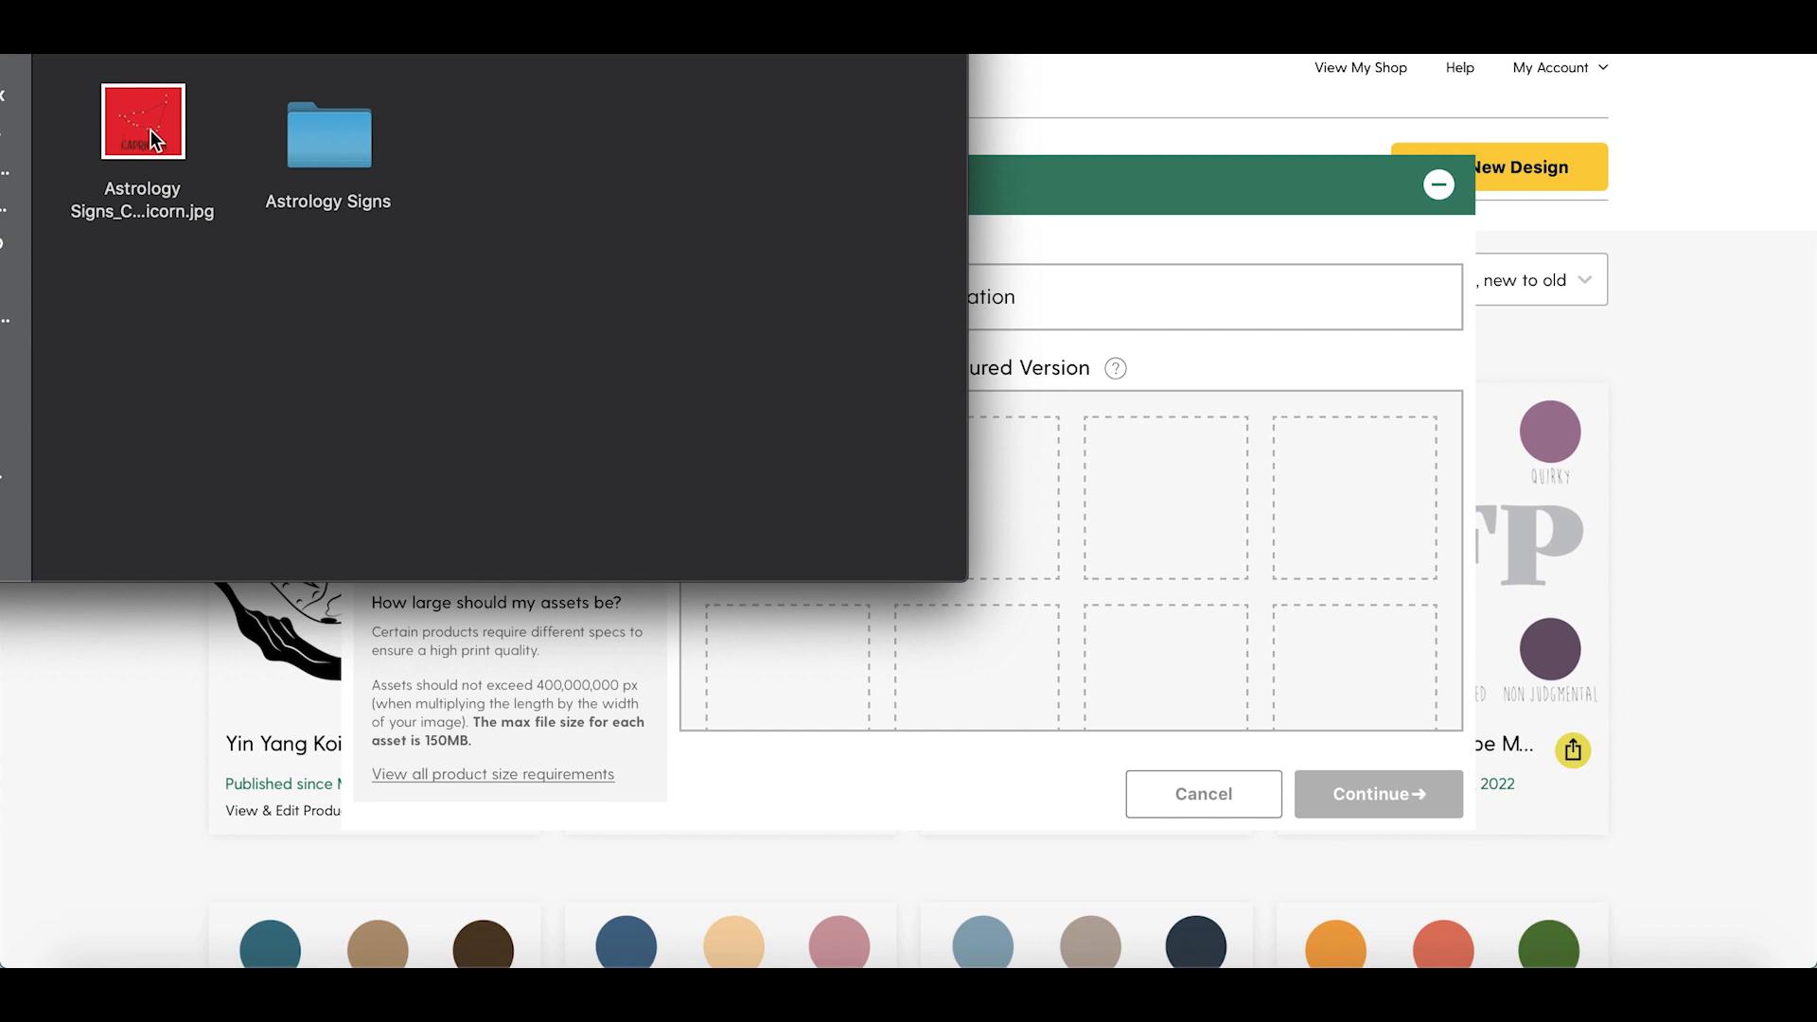
{"action": "left_click_drag", "start_coordinate": [139, 125], "coordinate": [1139, 513]}
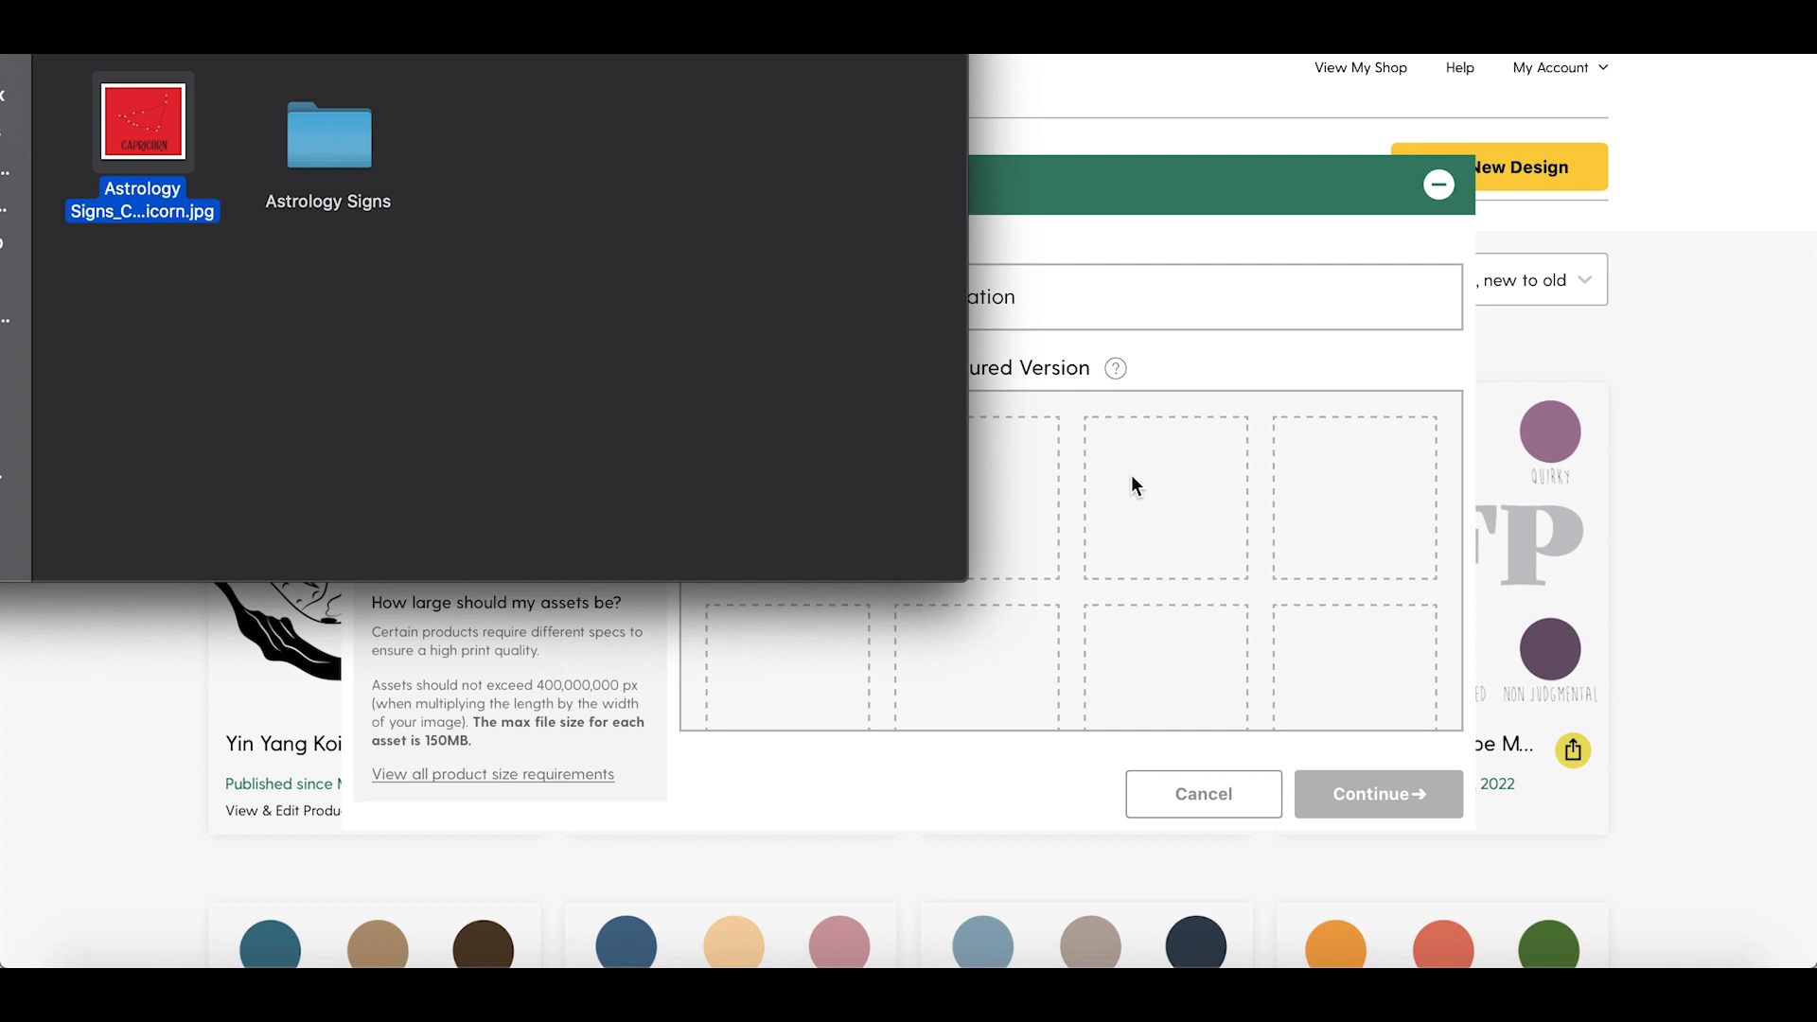
{"action": "left_click", "coordinate": [973, 192]}
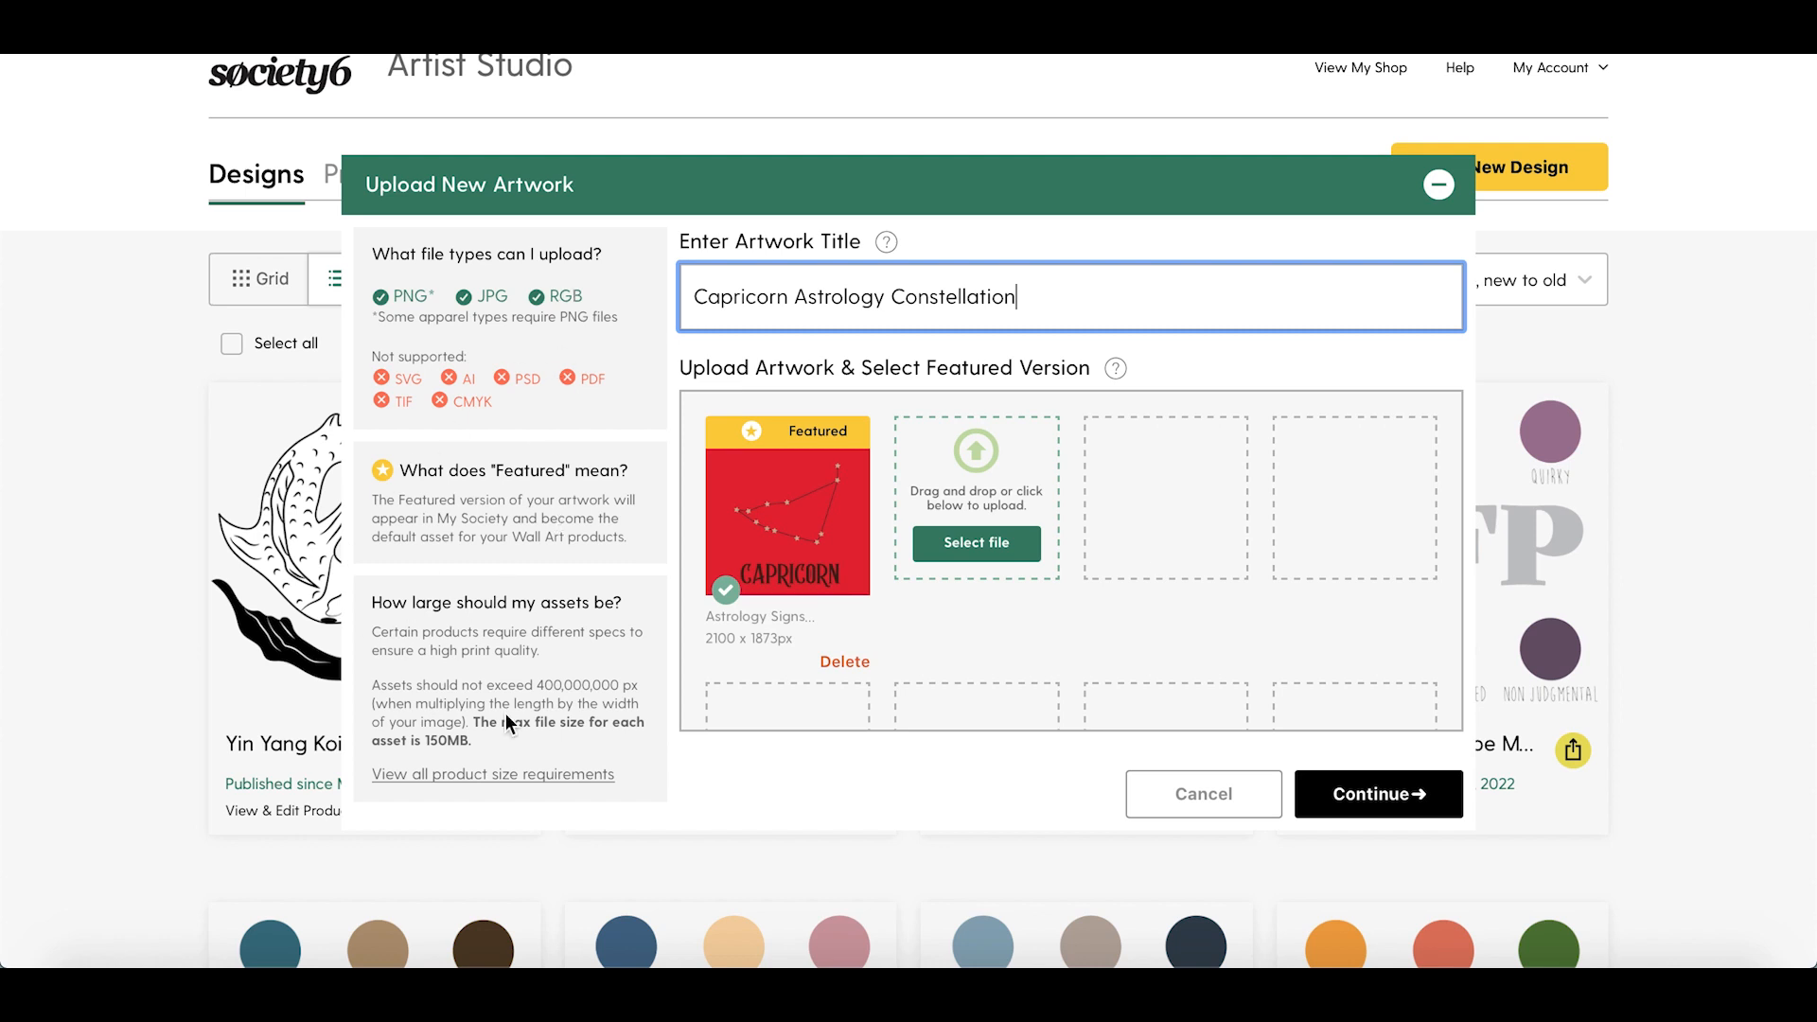
{"action": "left_click", "coordinate": [1397, 800]}
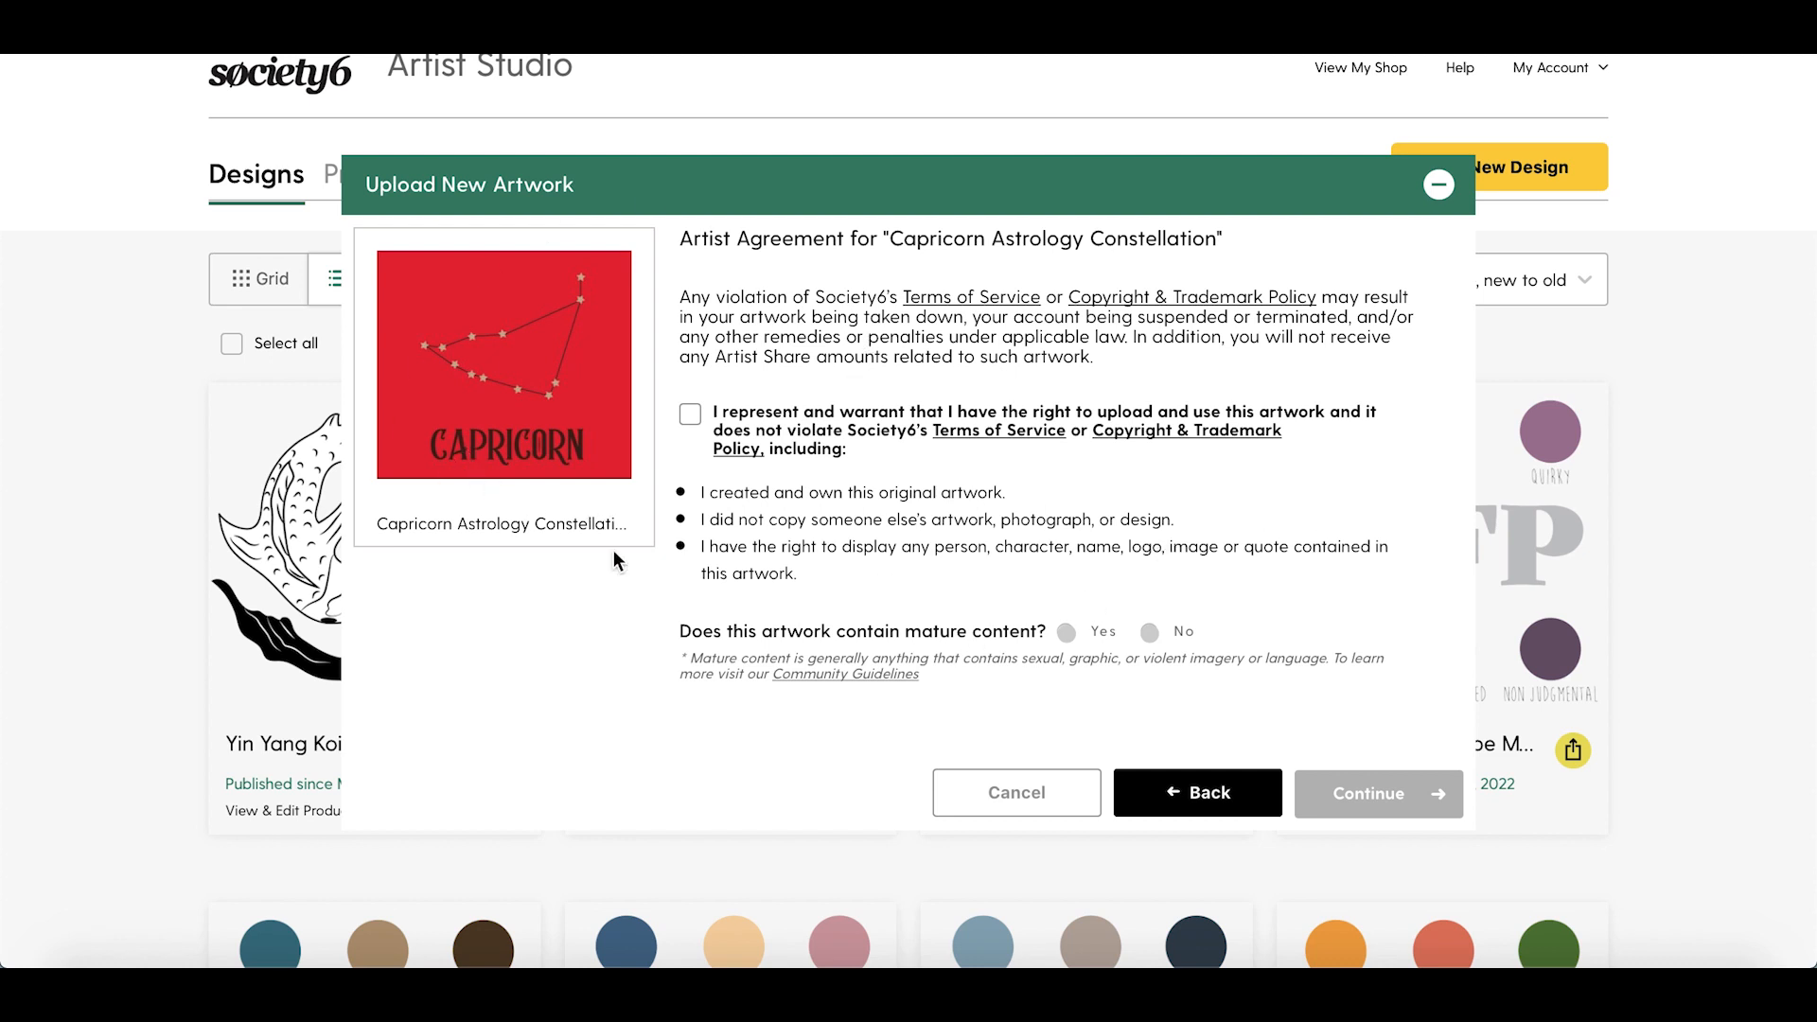
Step: Accept the artist agreement, declare that the artwork contains no mature content, and continue to the design's product page
{"action": "left_click", "coordinate": [692, 414]}
{"action": "left_click", "coordinate": [1151, 634]}
{"action": "left_click", "coordinate": [1413, 809]}
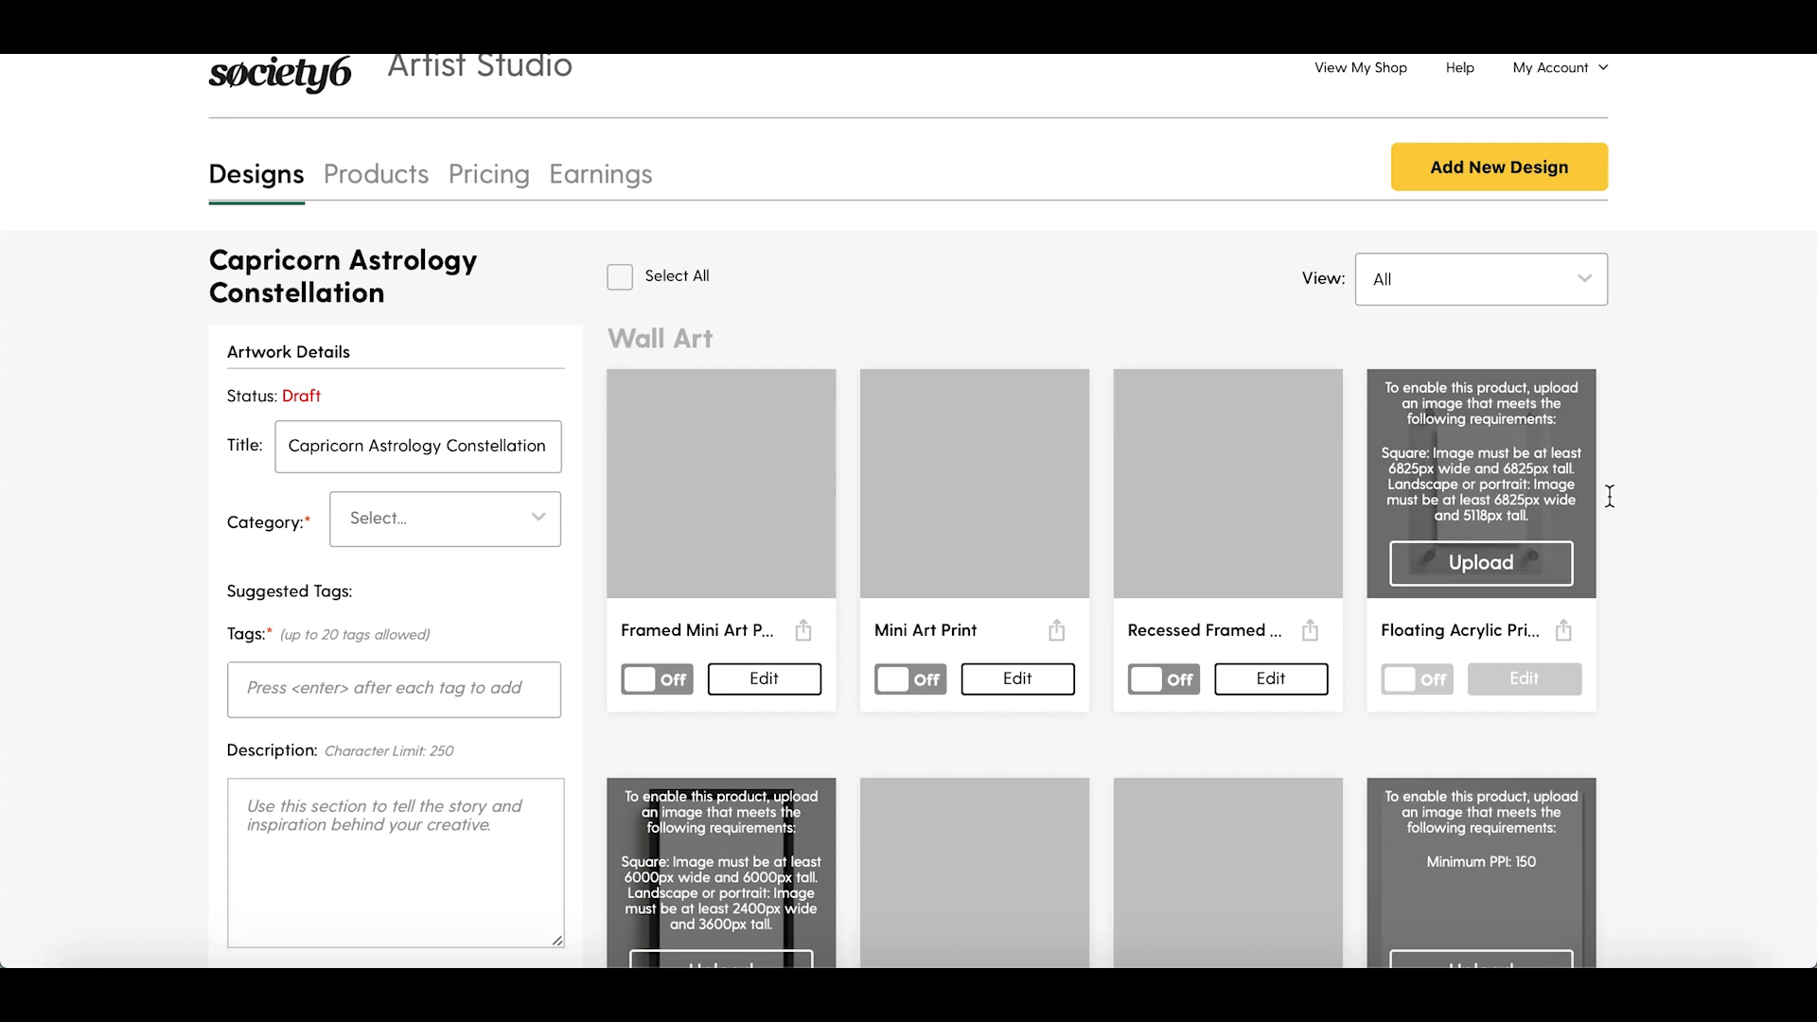
Step: Review the Wall Art, Home Decor and Furniture products and the minimum image size each one requires
{"action": "scroll", "coordinate": [1609, 496], "scroll_direction": "down", "scroll_amount": 3}
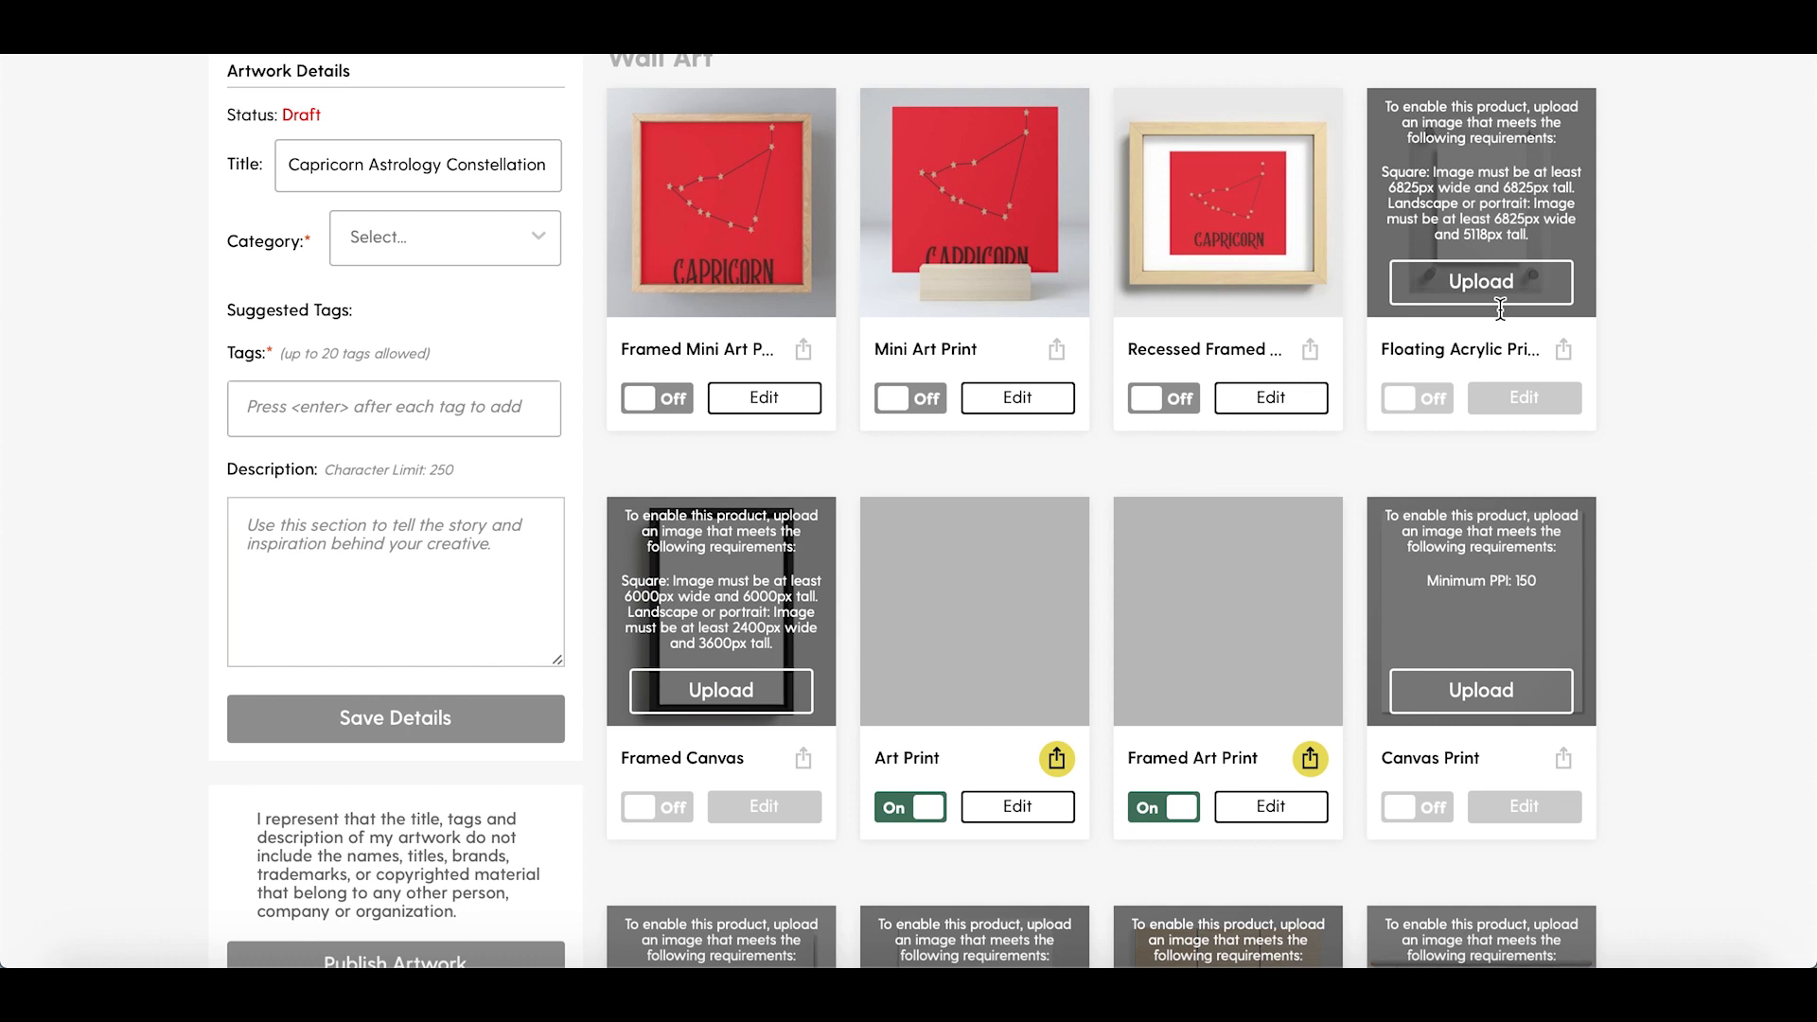
{"action": "scroll", "coordinate": [1628, 532], "scroll_direction": "down", "scroll_amount": 4}
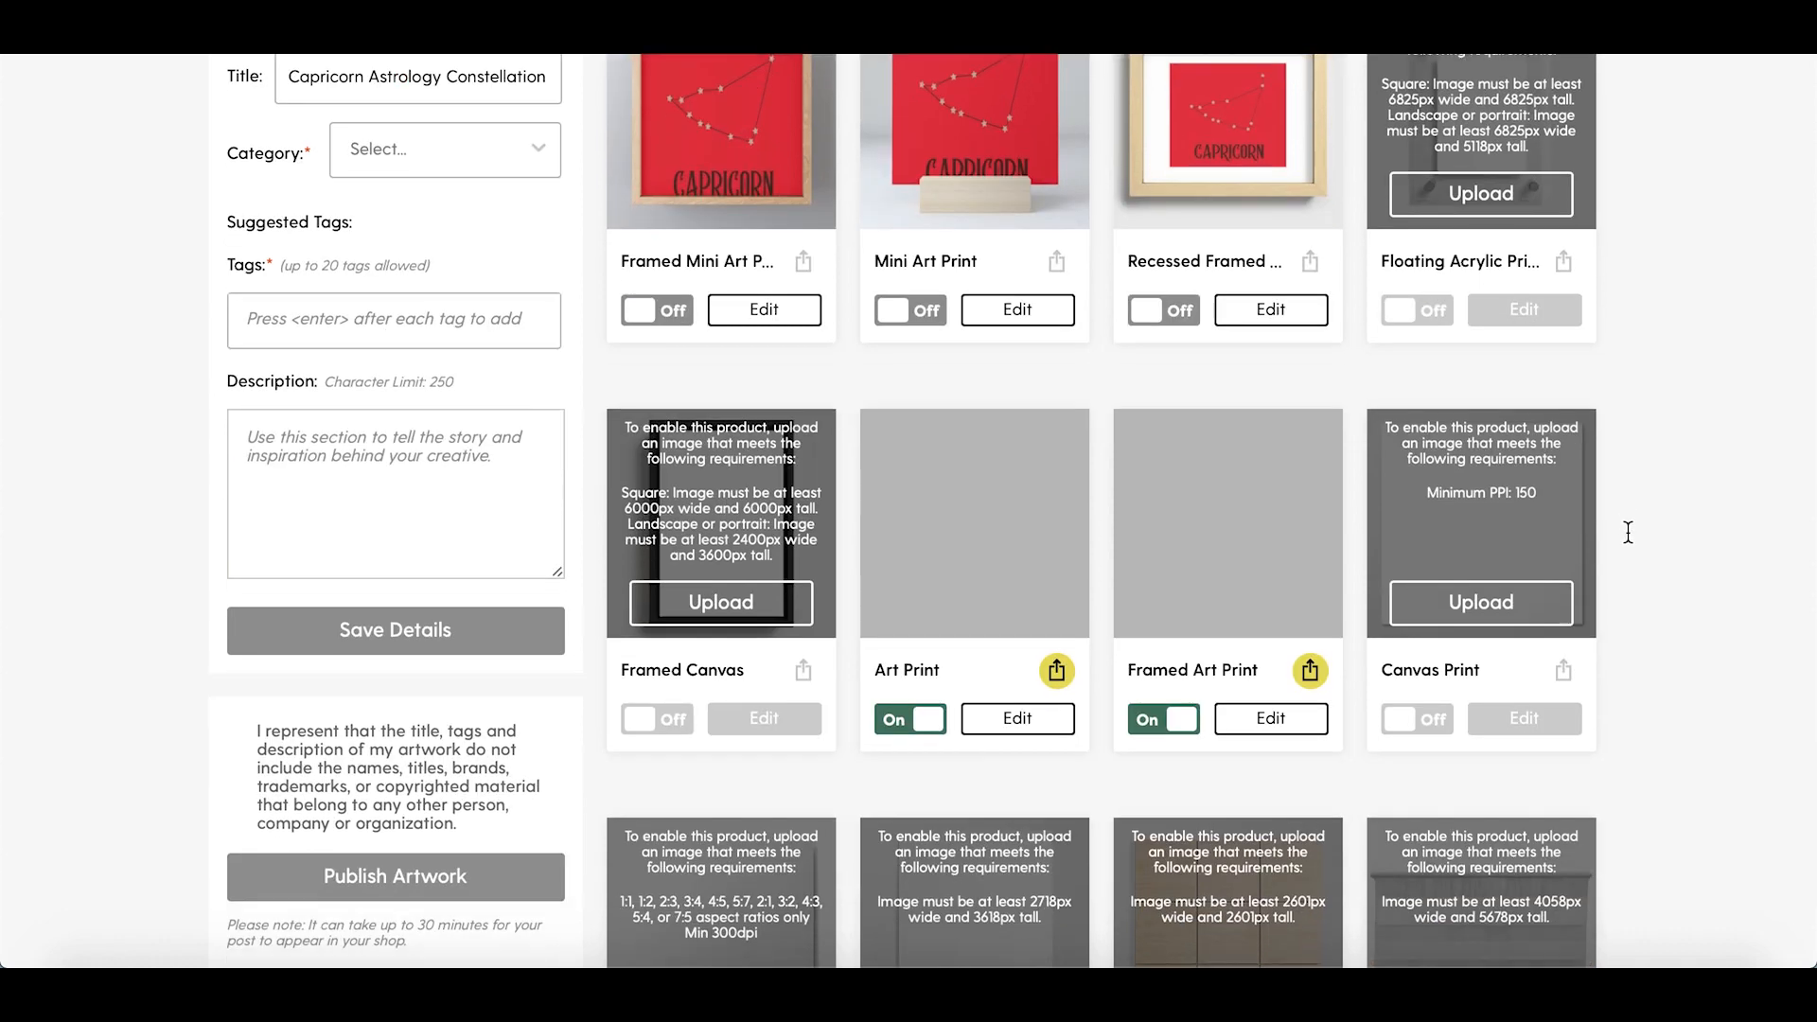
{"action": "scroll", "coordinate": [1628, 532], "scroll_direction": "down", "scroll_amount": 3}
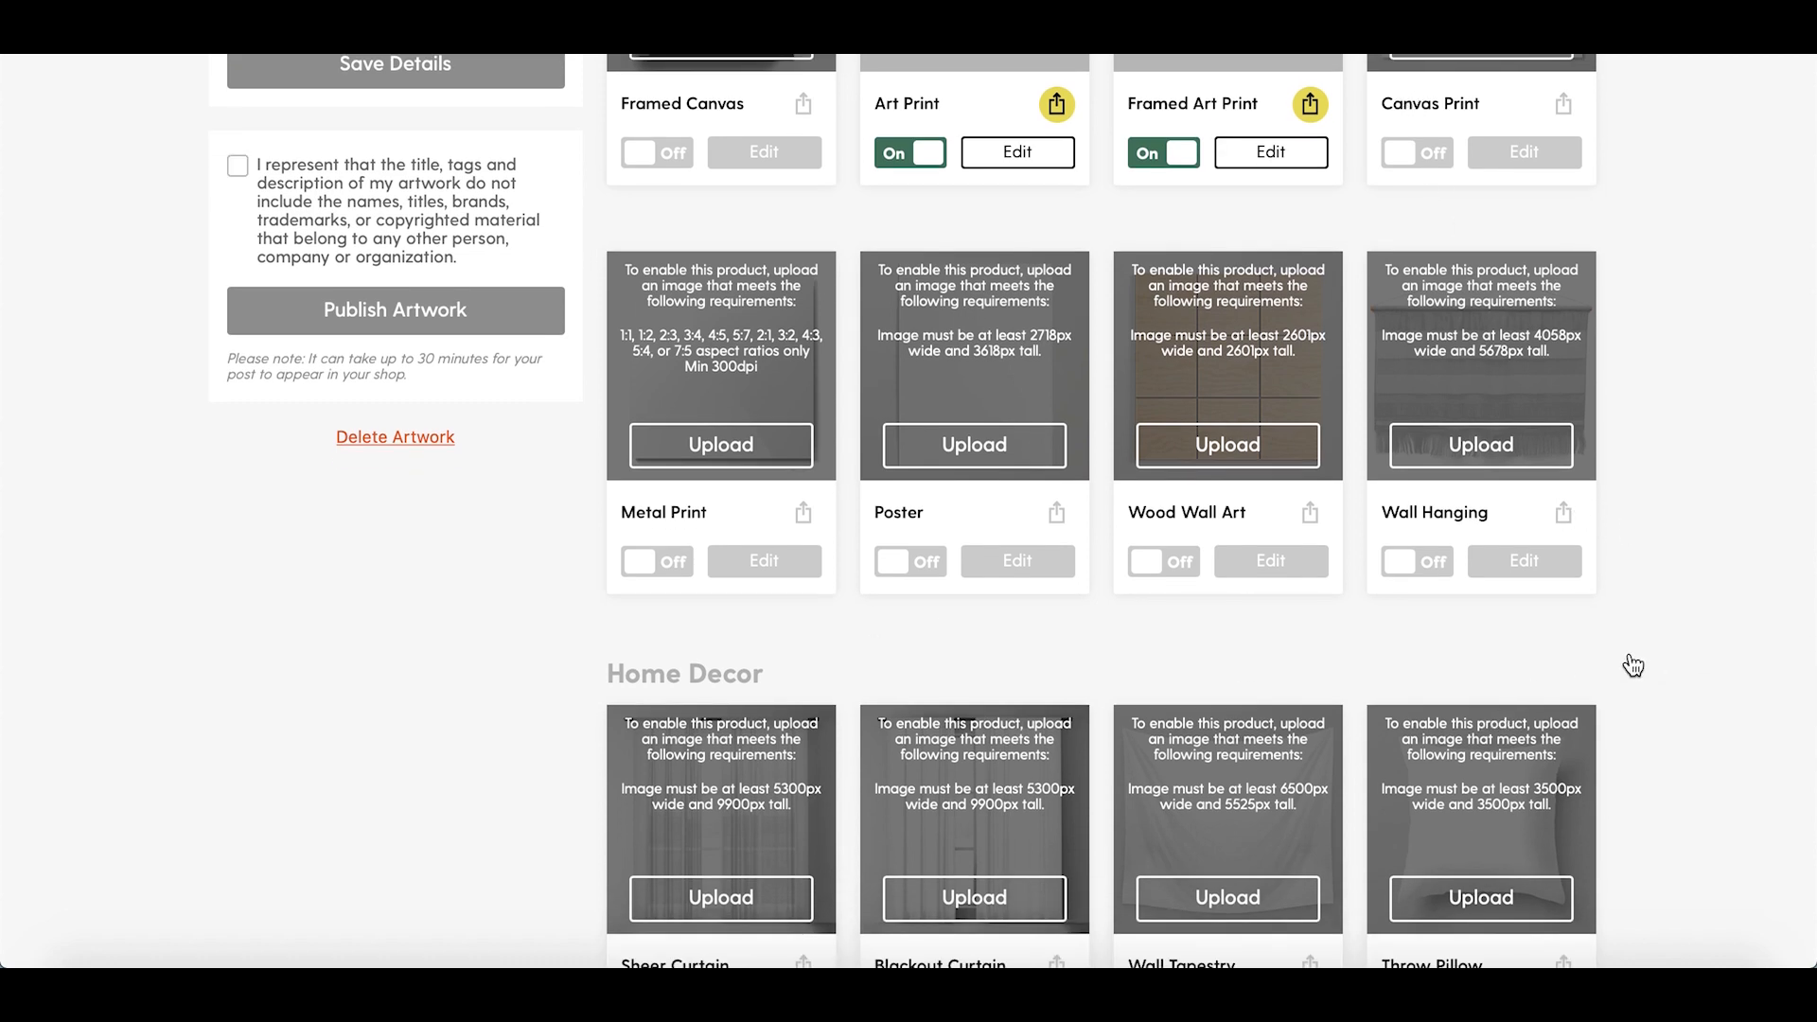
{"action": "scroll", "coordinate": [1583, 640], "scroll_direction": "down", "scroll_amount": 5}
{"action": "scroll", "coordinate": [1581, 636], "scroll_direction": "down", "scroll_amount": 3}
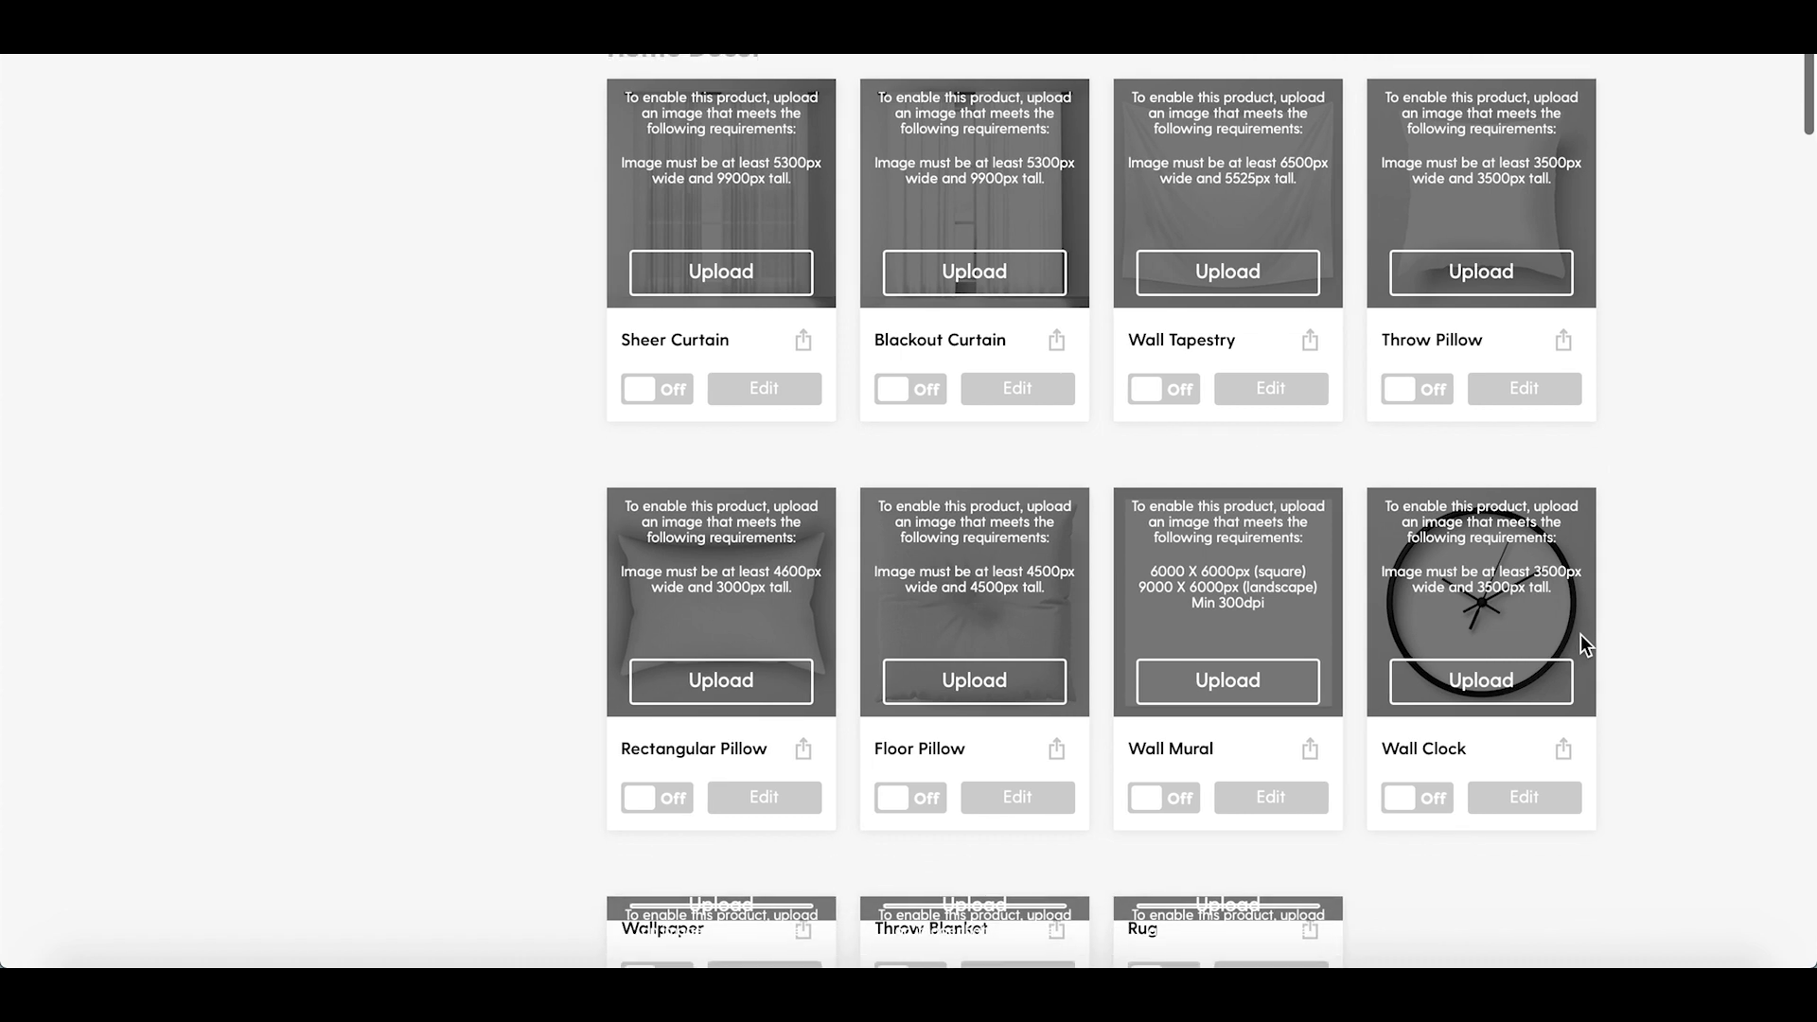
{"action": "scroll", "coordinate": [1621, 606], "scroll_direction": "down", "scroll_amount": 3}
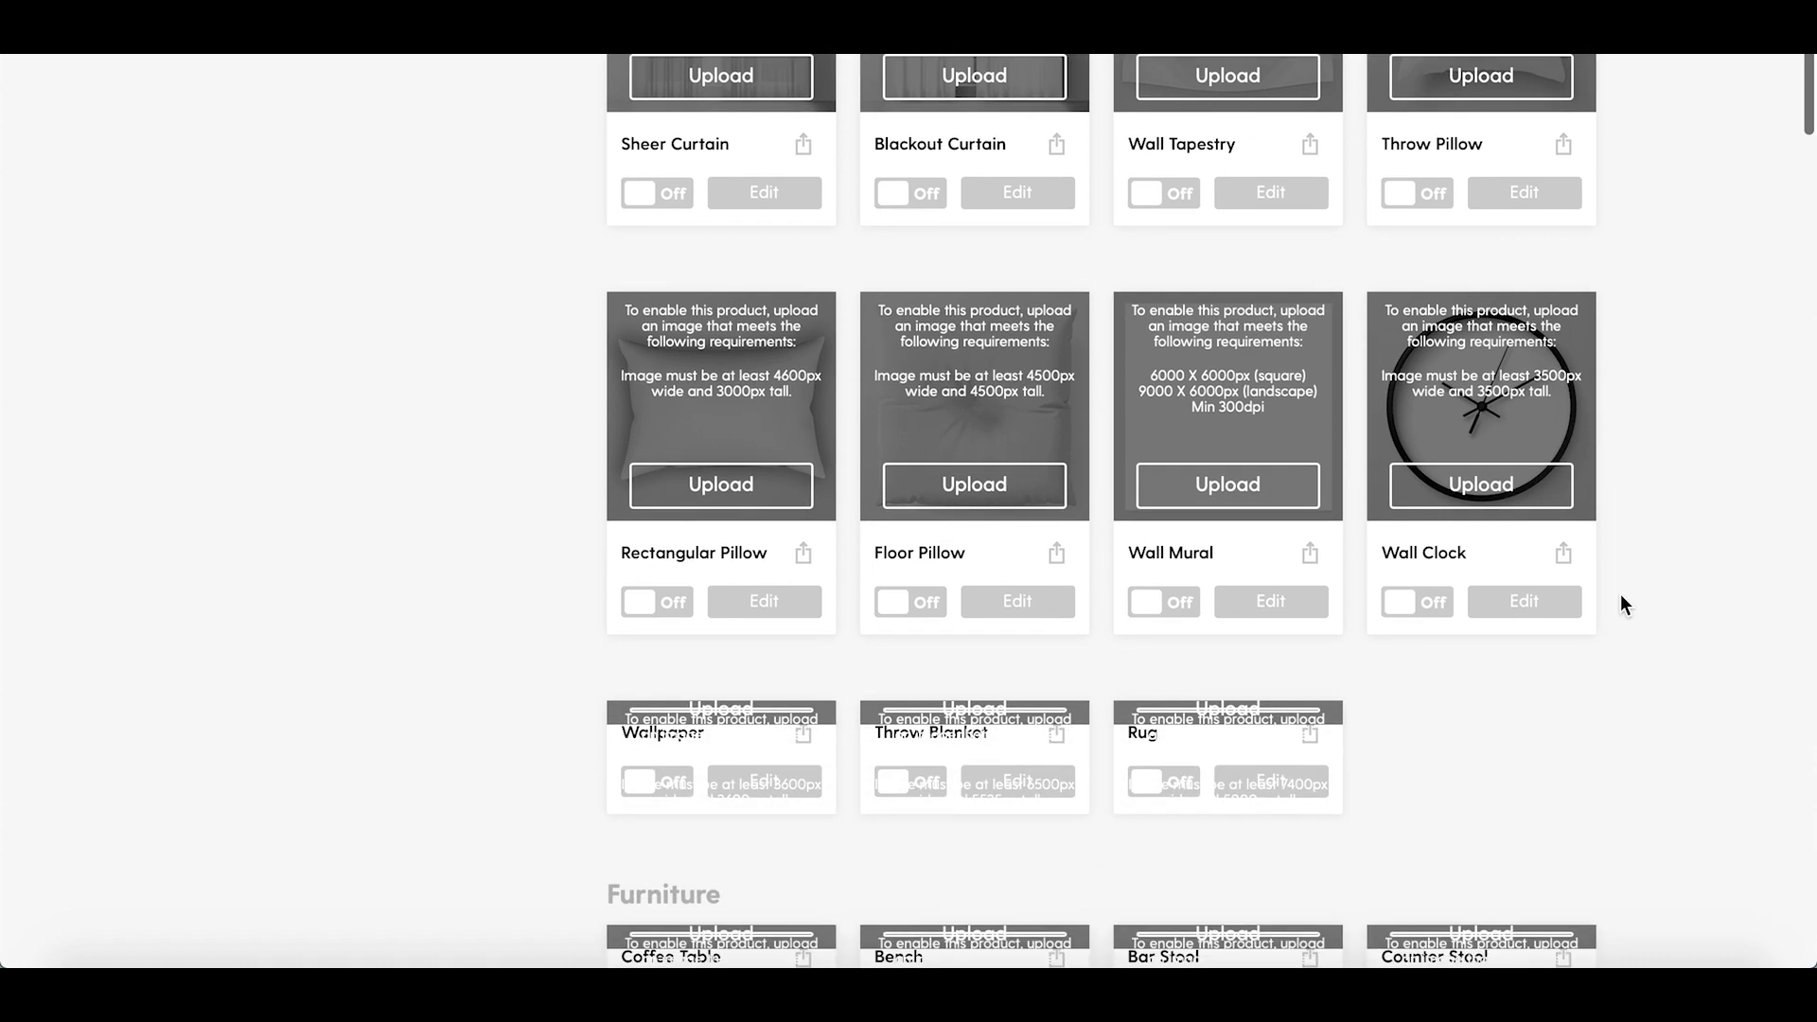
{"action": "scroll", "coordinate": [1622, 604], "scroll_direction": "down", "scroll_amount": 3}
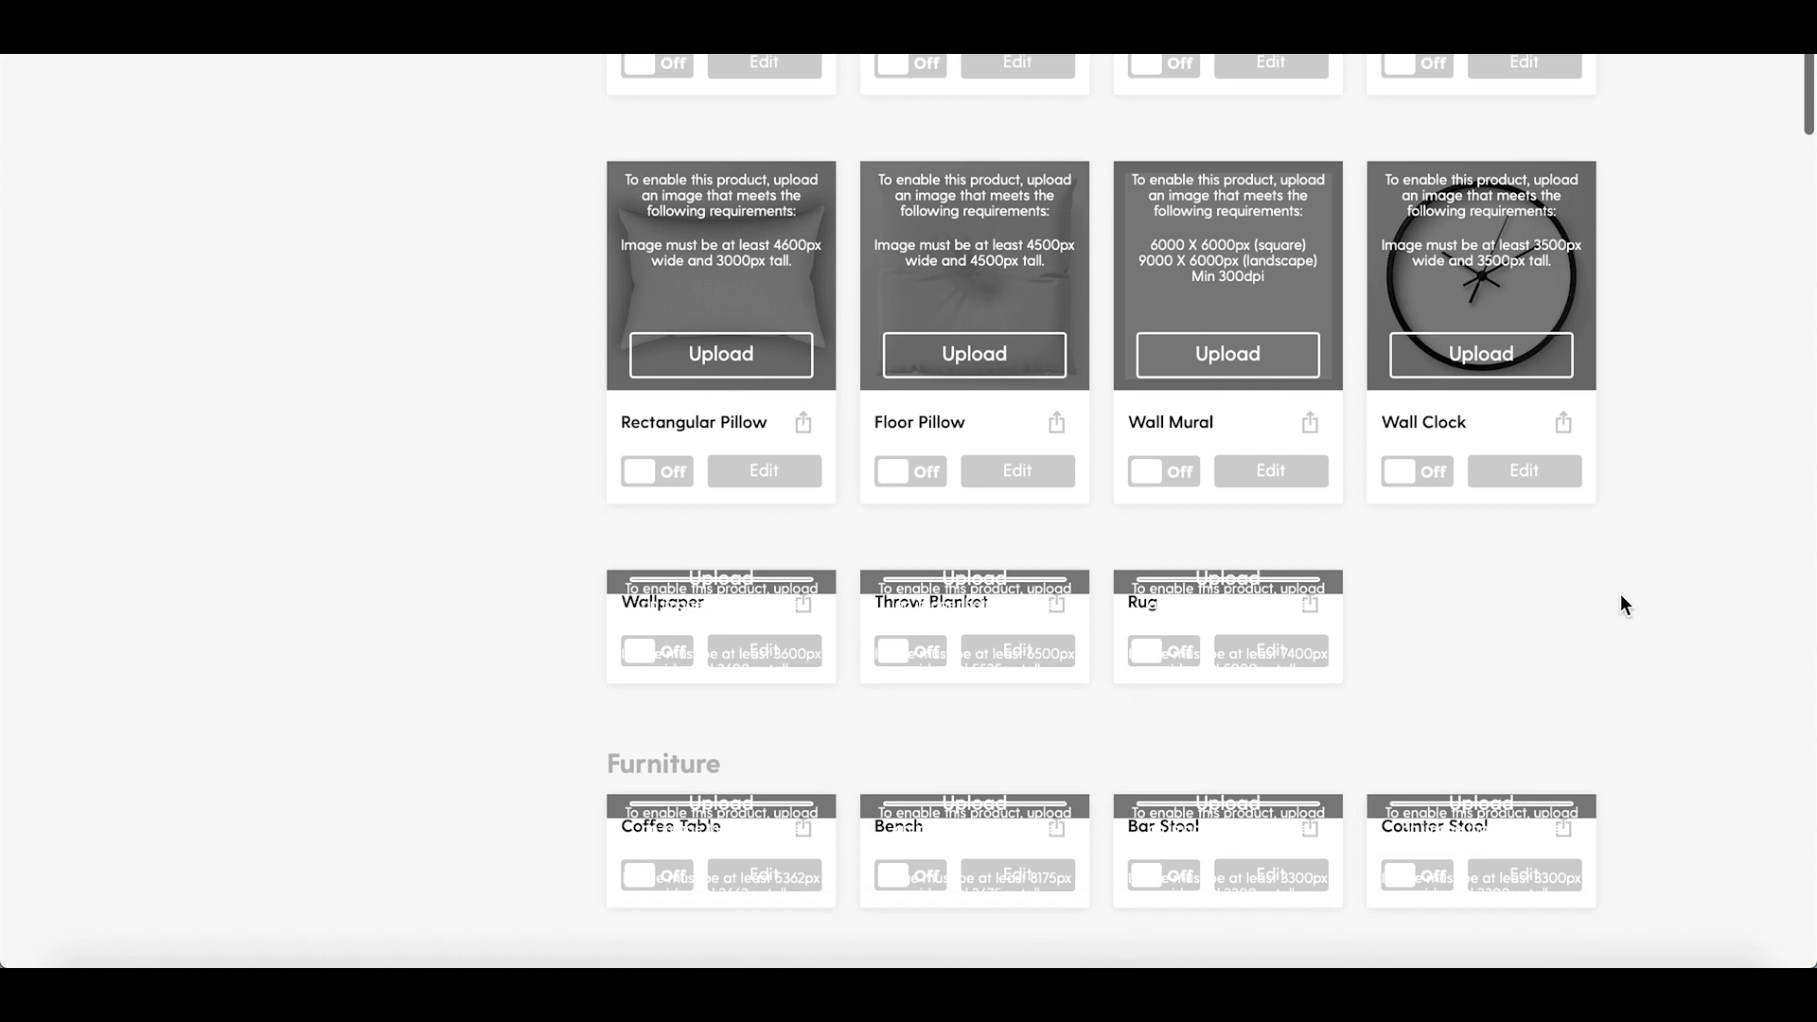
{"action": "scroll", "coordinate": [1622, 596], "scroll_direction": "down", "scroll_amount": 3}
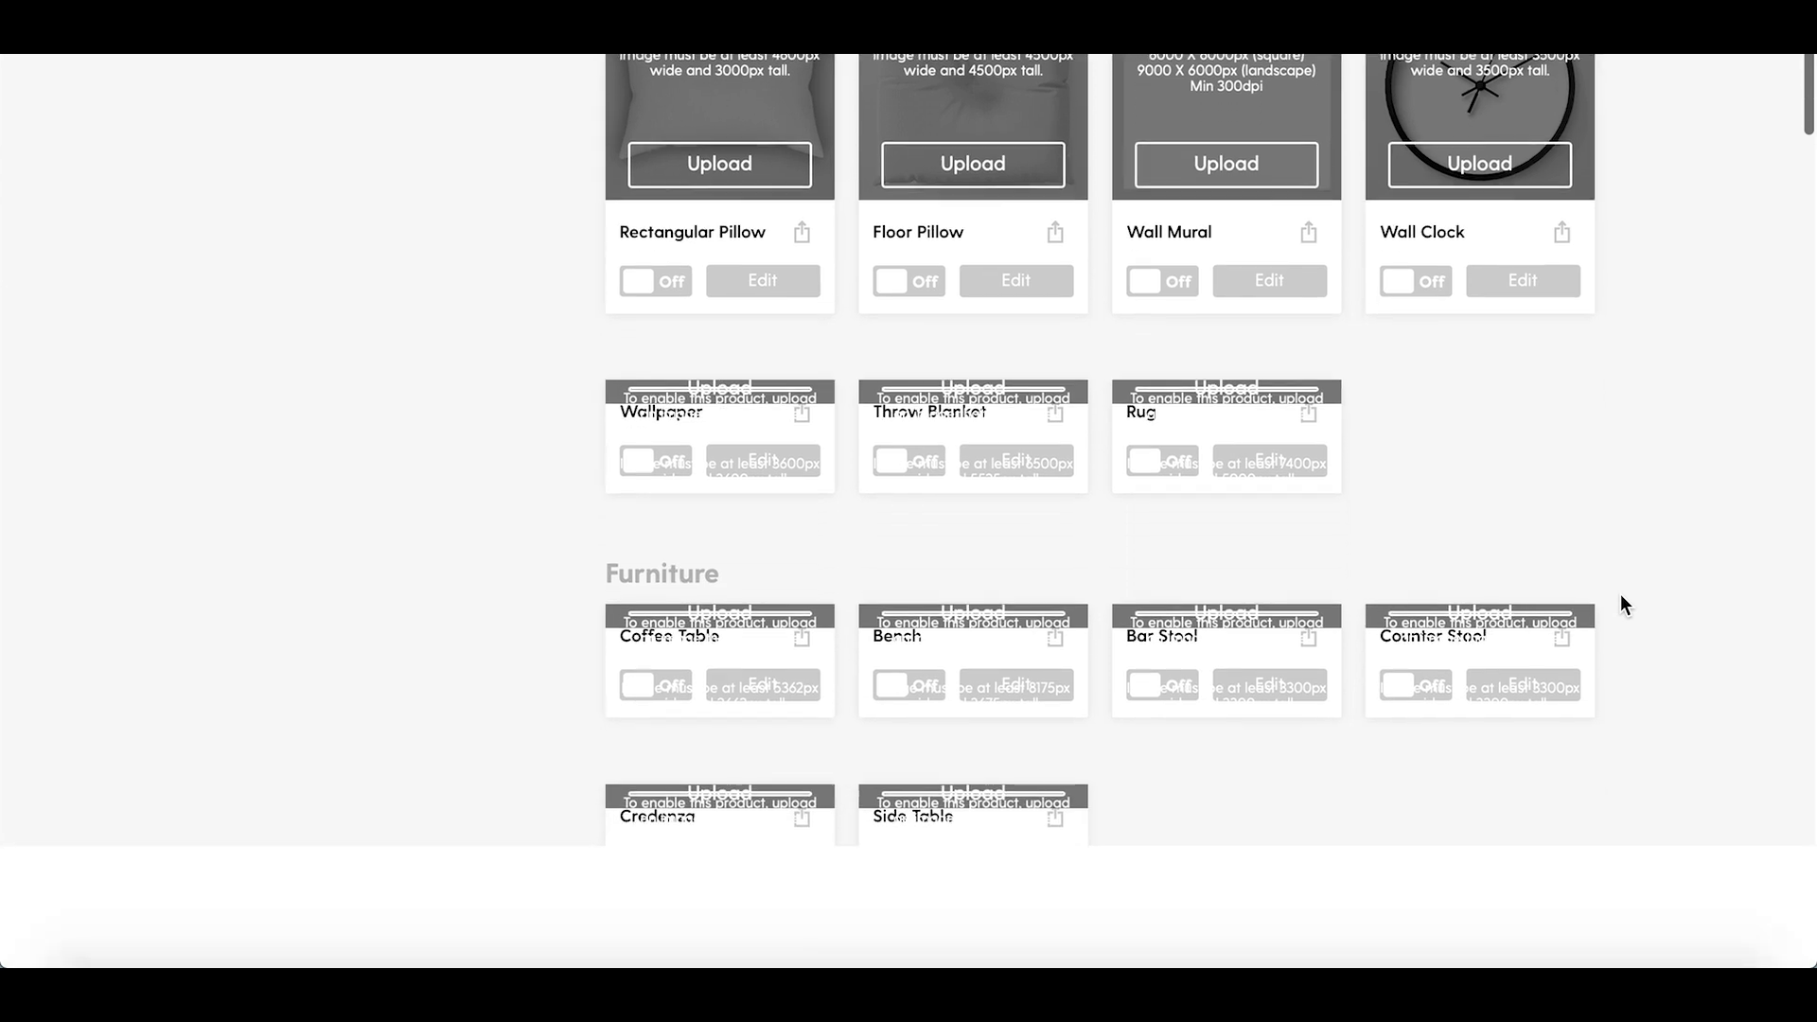
{"action": "scroll", "coordinate": [1621, 605], "scroll_direction": "up", "scroll_amount": 5}
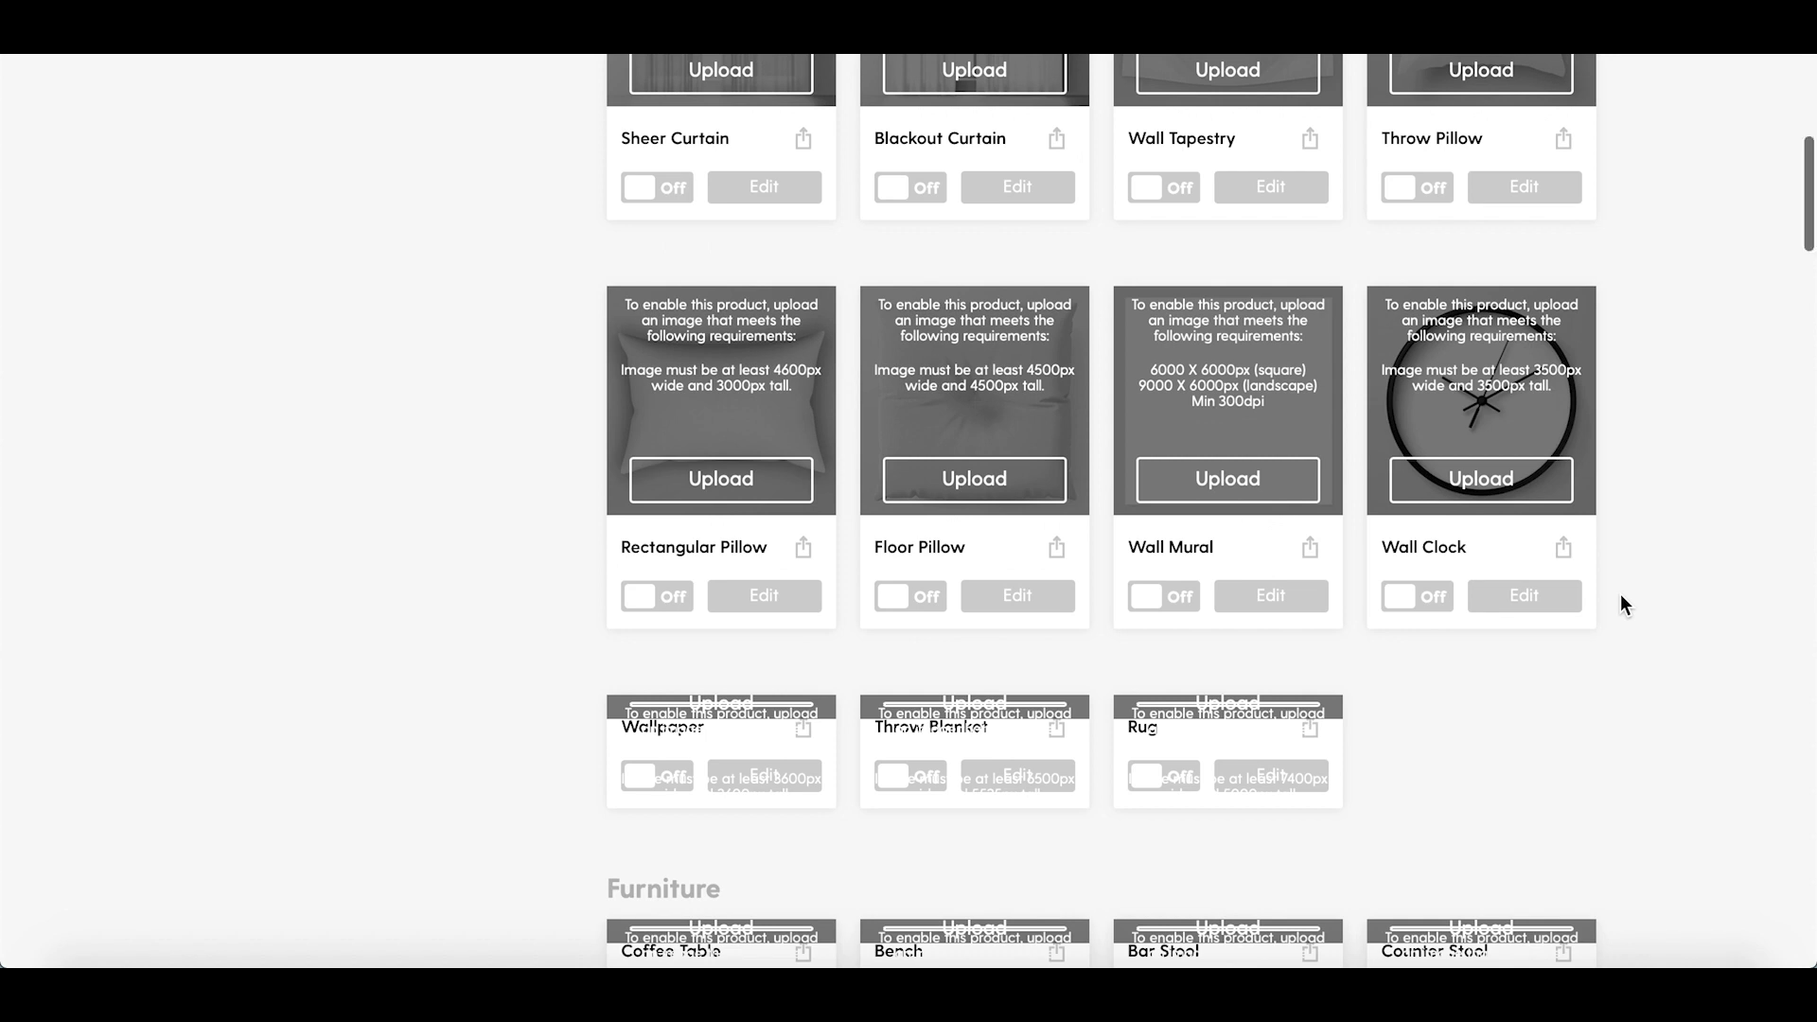
{"action": "scroll", "coordinate": [1621, 604], "scroll_direction": "up", "scroll_amount": 6}
{"action": "scroll", "coordinate": [1621, 597], "scroll_direction": "up", "scroll_amount": 11}
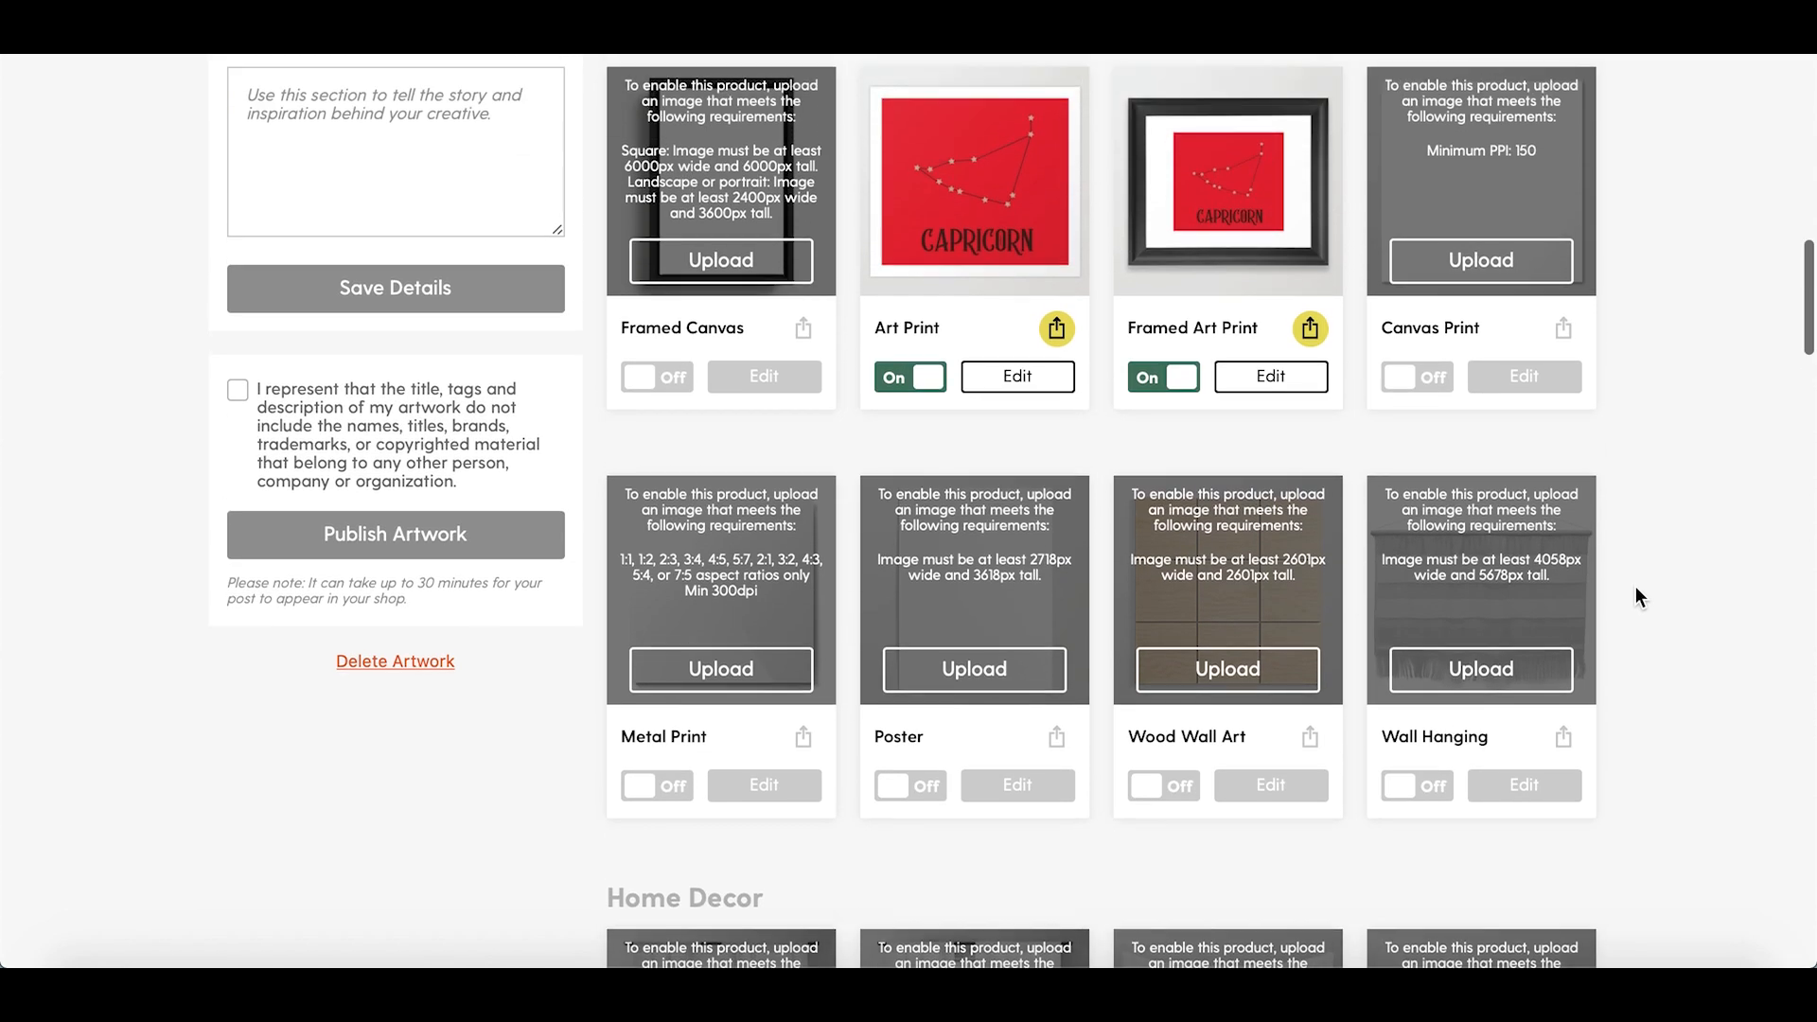
{"action": "scroll", "coordinate": [1640, 596], "scroll_direction": "up", "scroll_amount": 1}
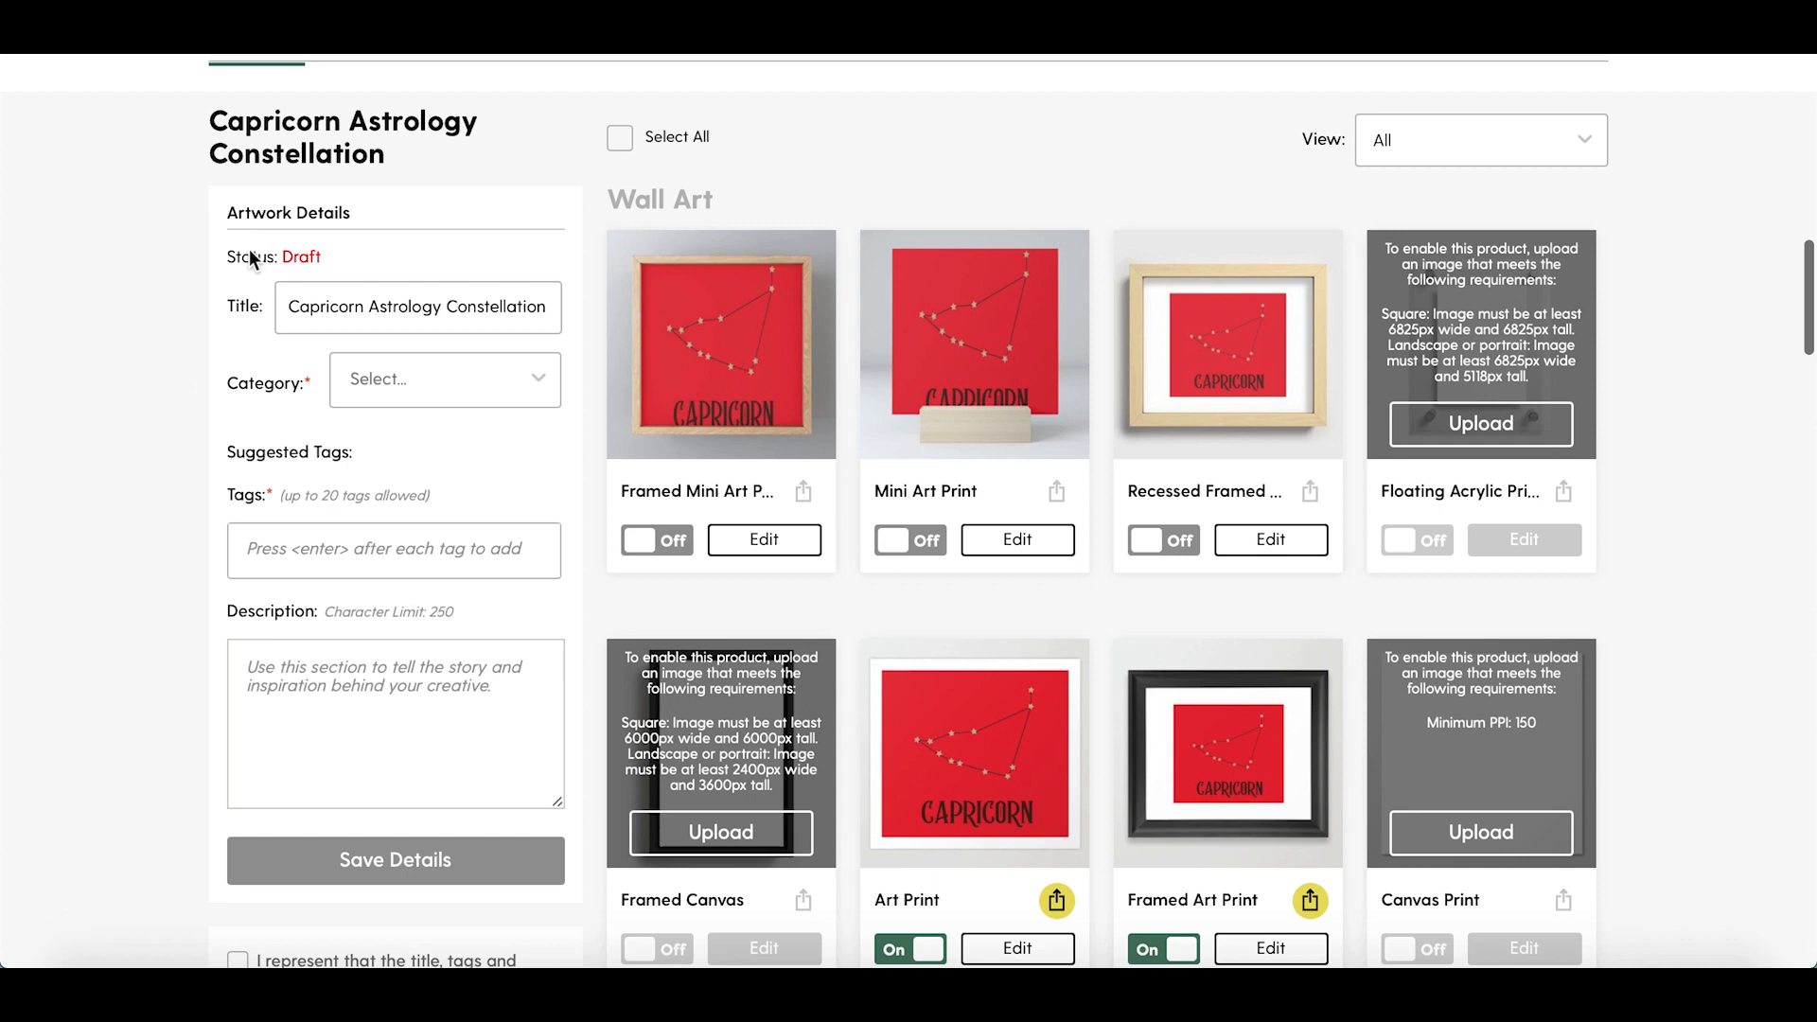
Step: Examine the artwork details form, including category, tags and description, and the rights declaration required for publishing
{"action": "scroll", "coordinate": [227, 360], "scroll_direction": "down", "scroll_amount": 1}
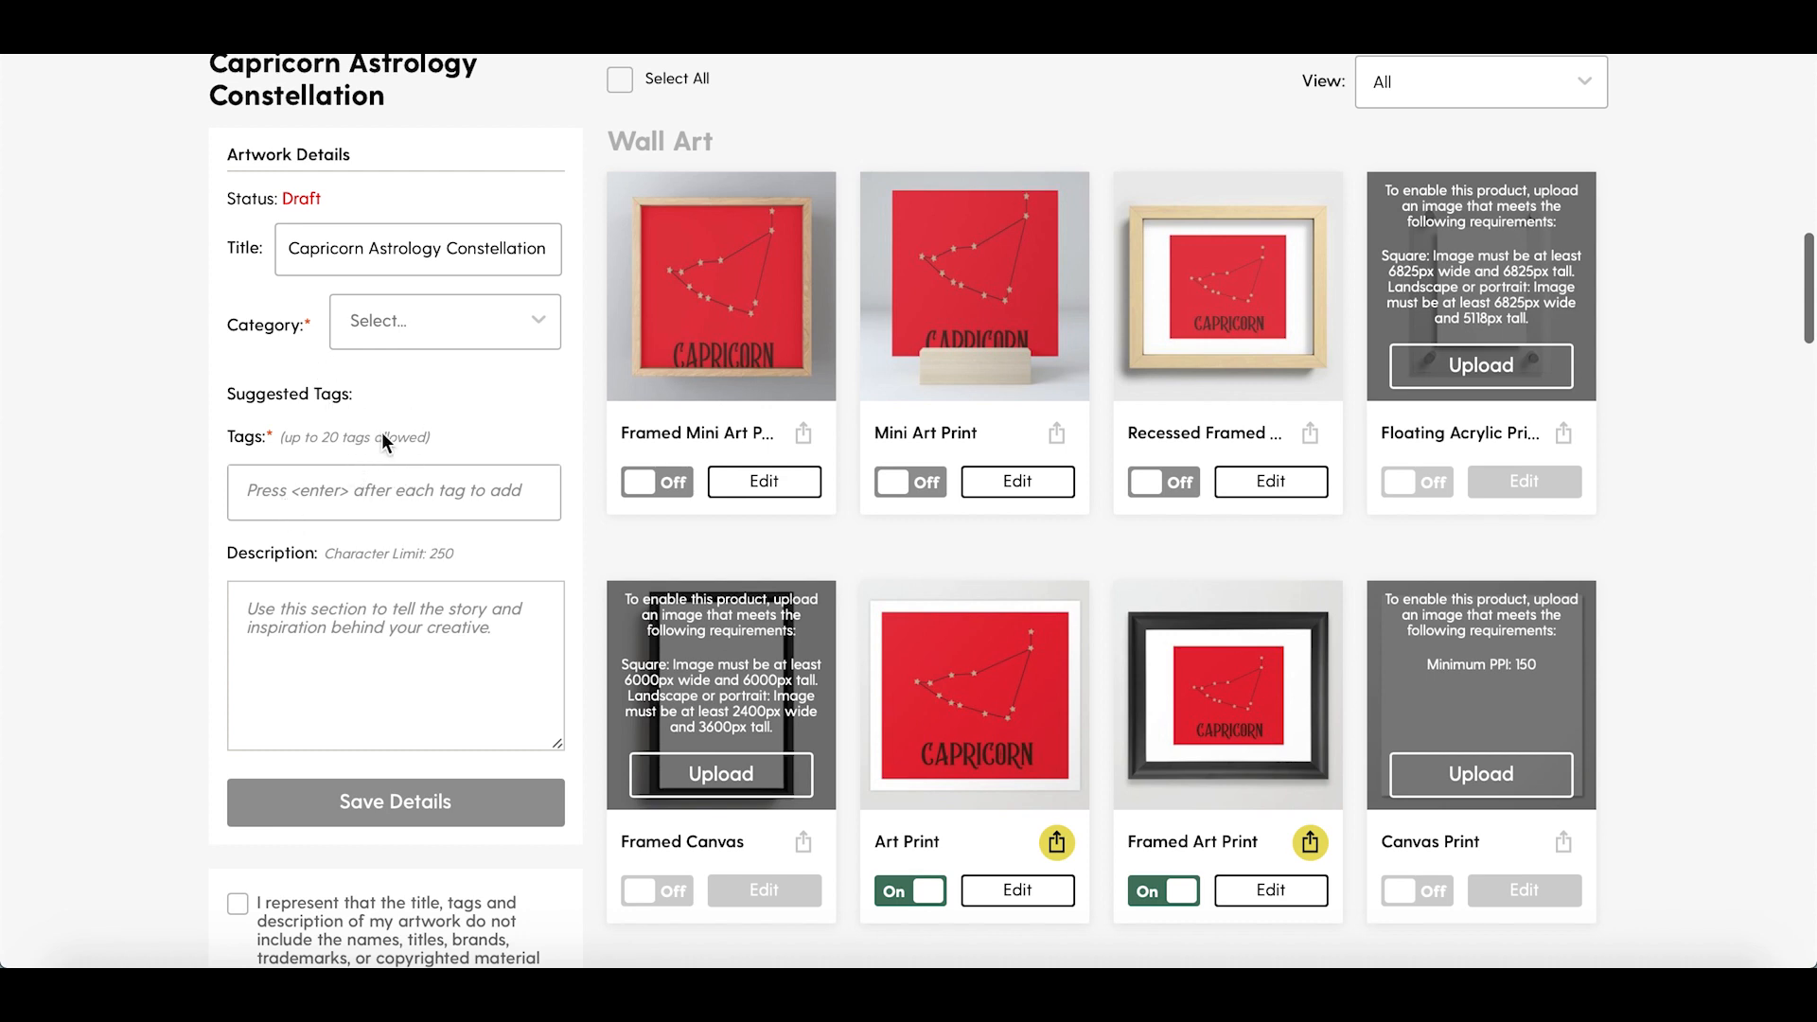
{"action": "scroll", "coordinate": [382, 432], "scroll_direction": "down", "scroll_amount": 1}
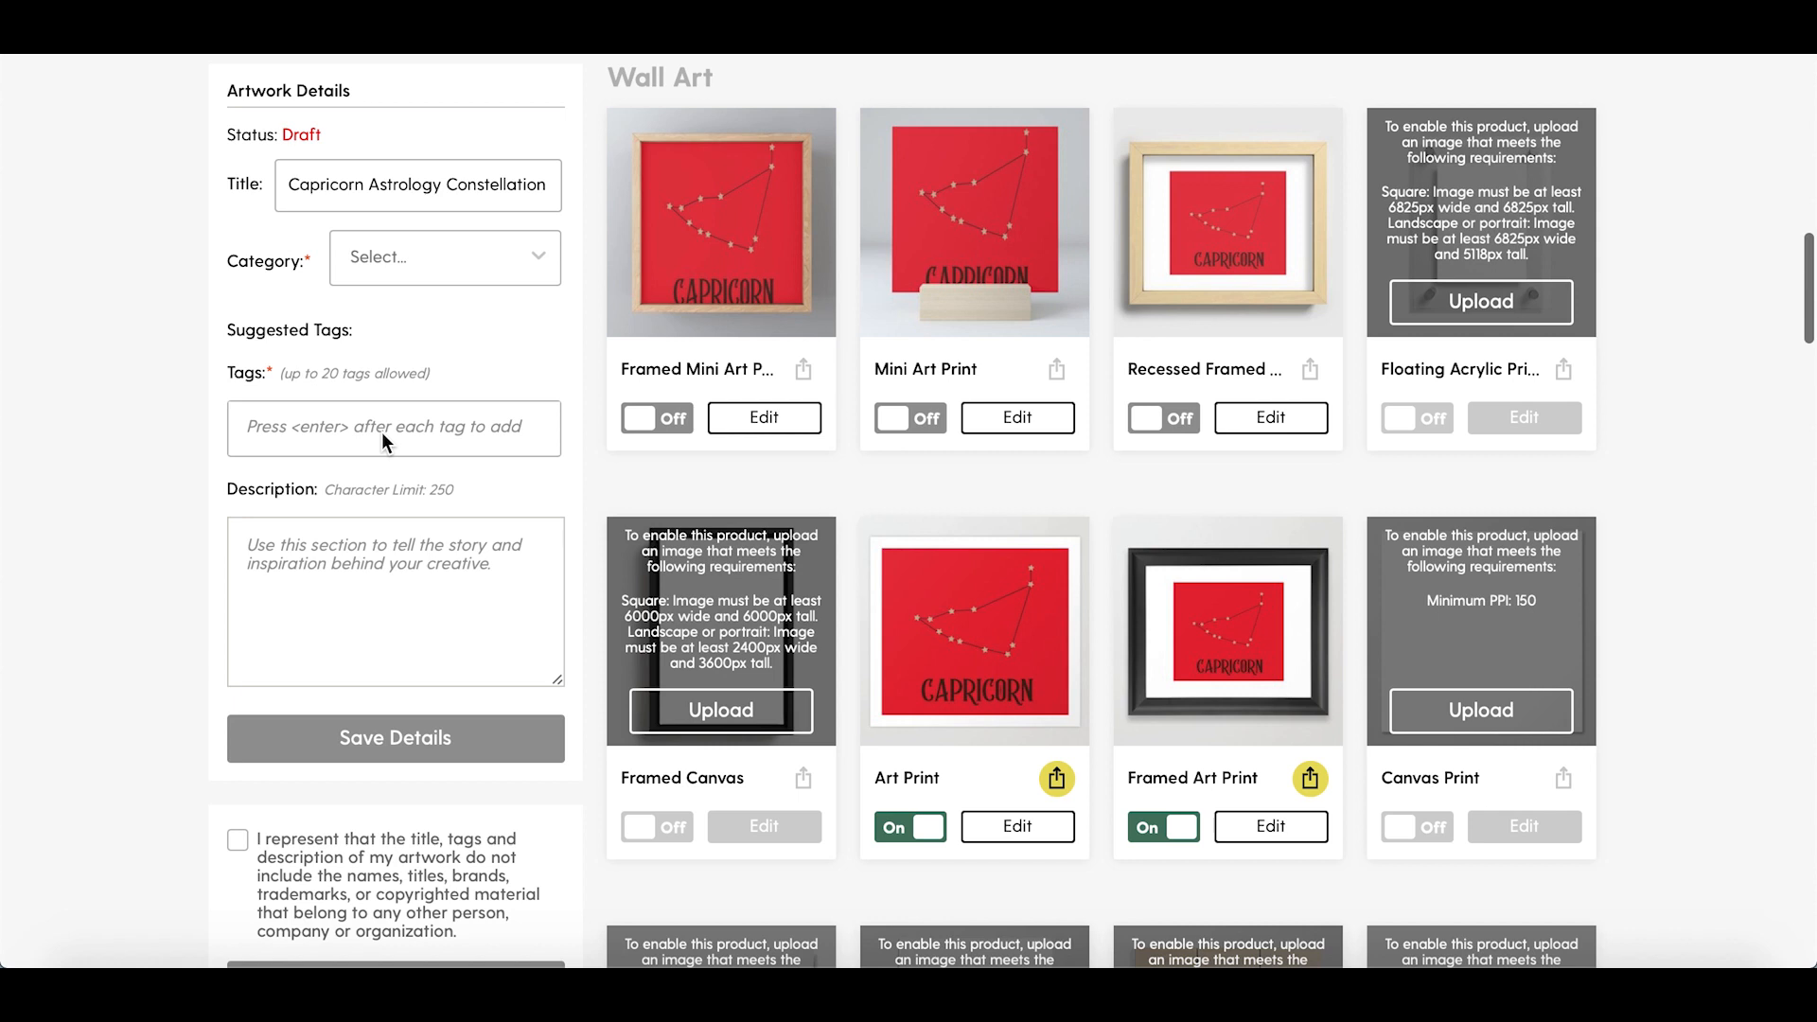
{"action": "scroll", "coordinate": [627, 335], "scroll_direction": "up", "scroll_amount": 4}
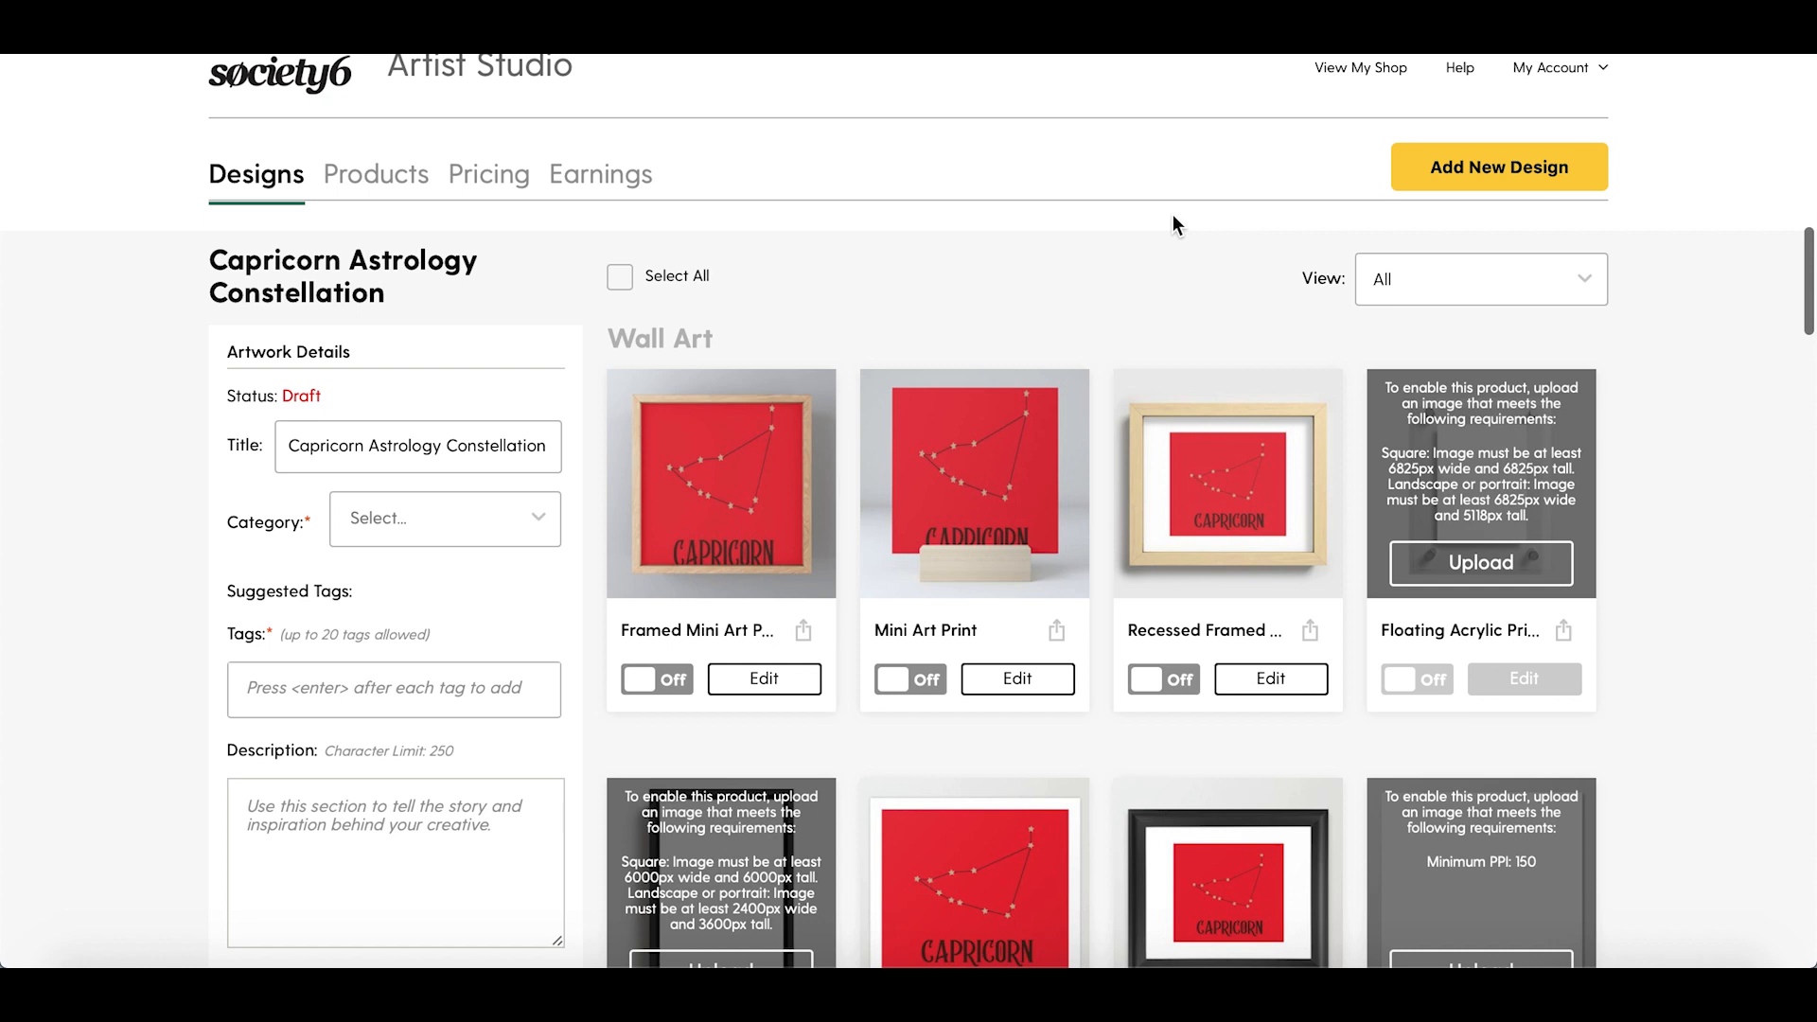
{"action": "scroll", "coordinate": [1173, 225], "scroll_direction": "down", "scroll_amount": 5}
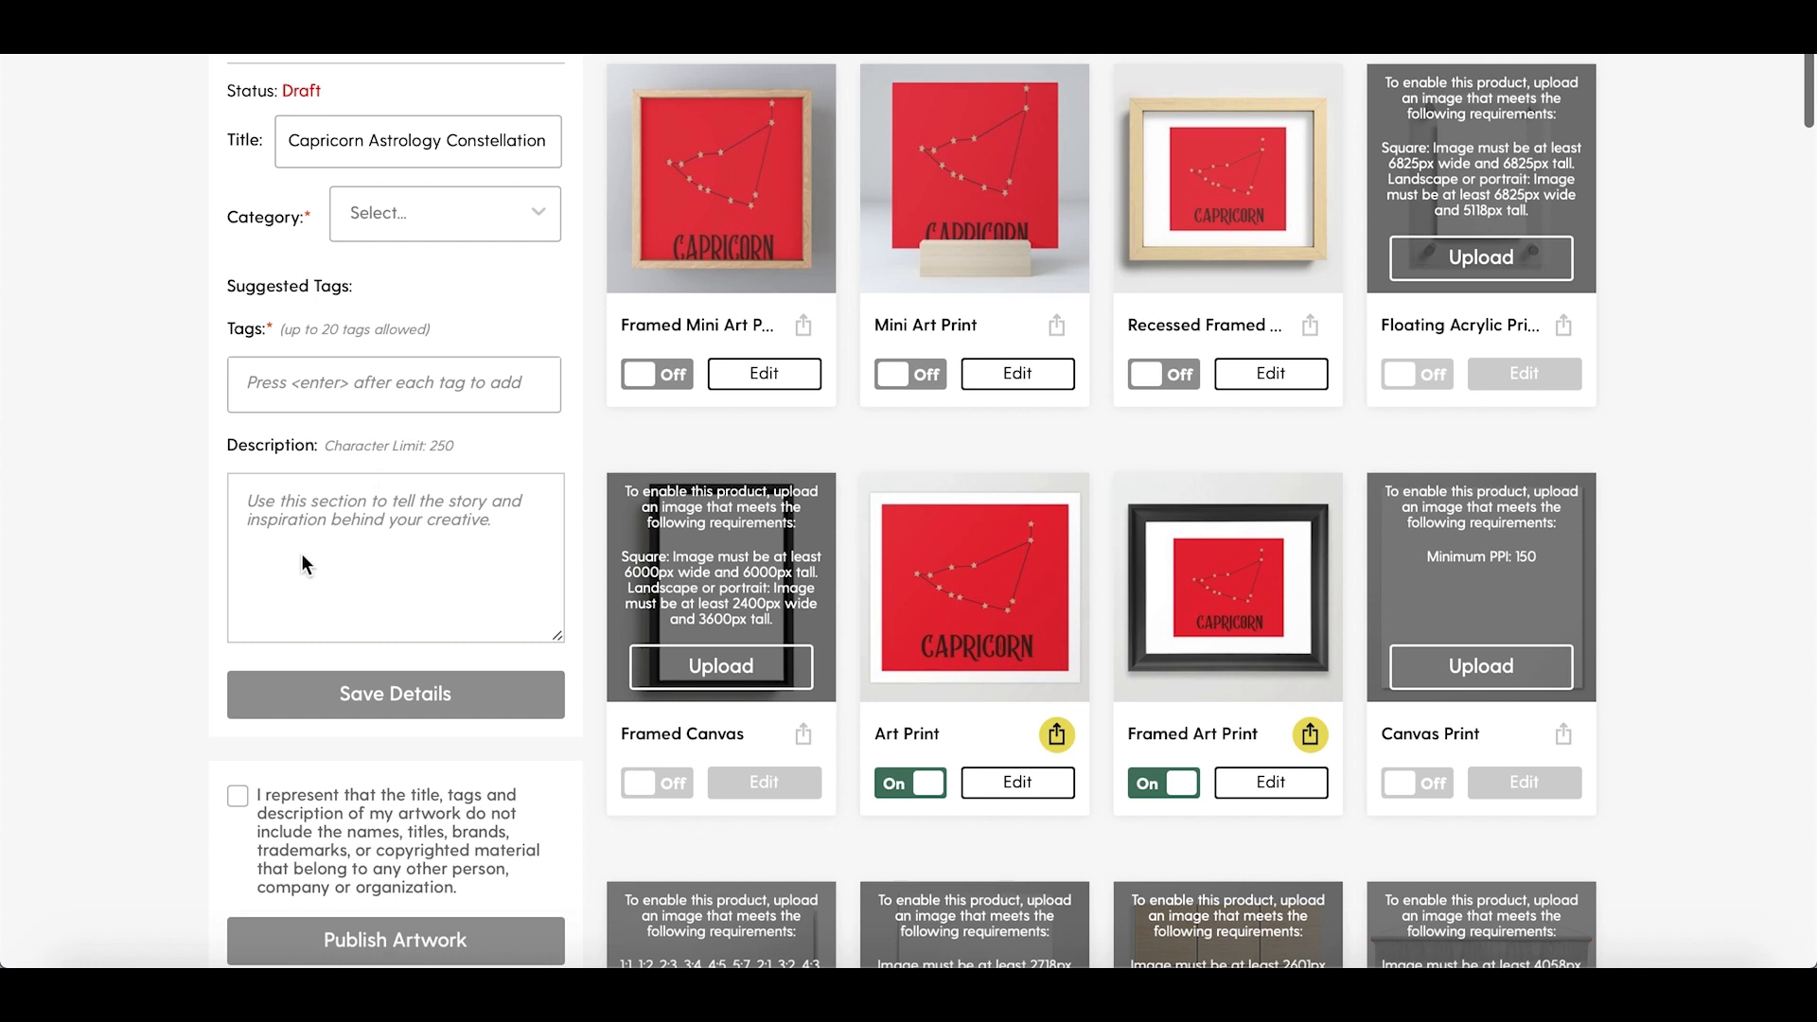
{"action": "scroll", "coordinate": [302, 555], "scroll_direction": "down", "scroll_amount": 1}
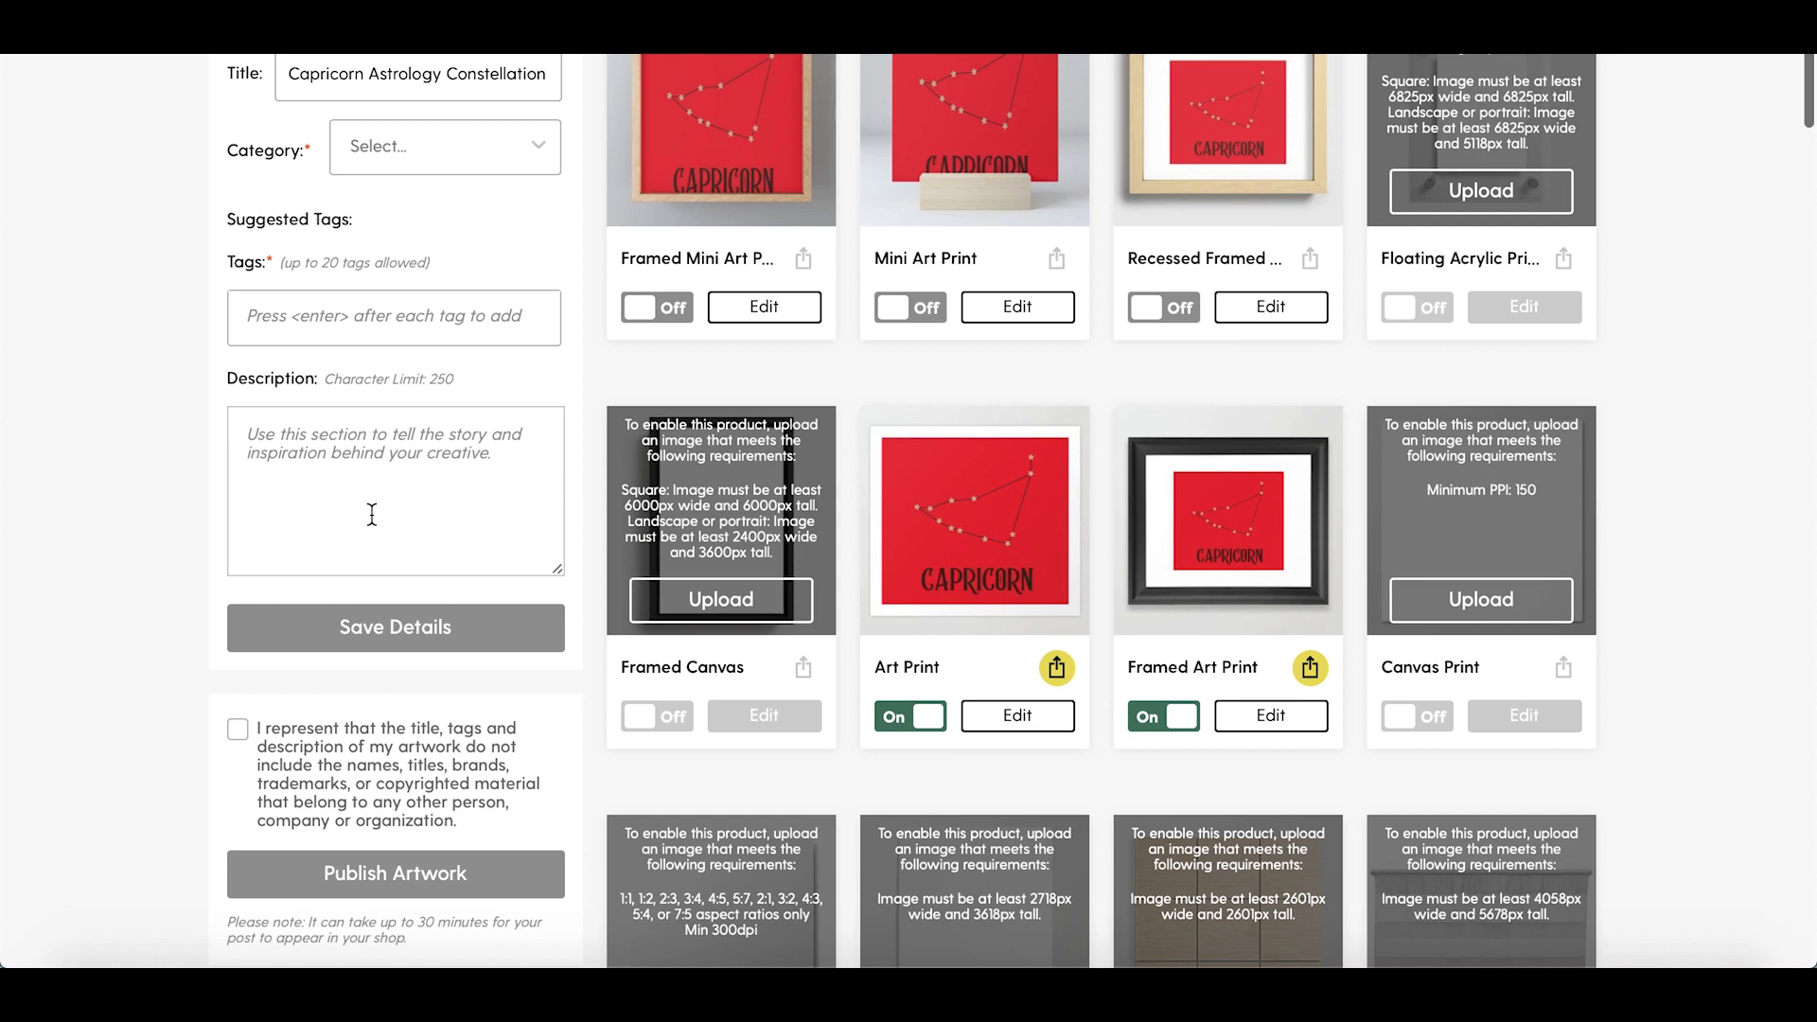
{"action": "scroll", "coordinate": [566, 489], "scroll_direction": "down", "scroll_amount": 3}
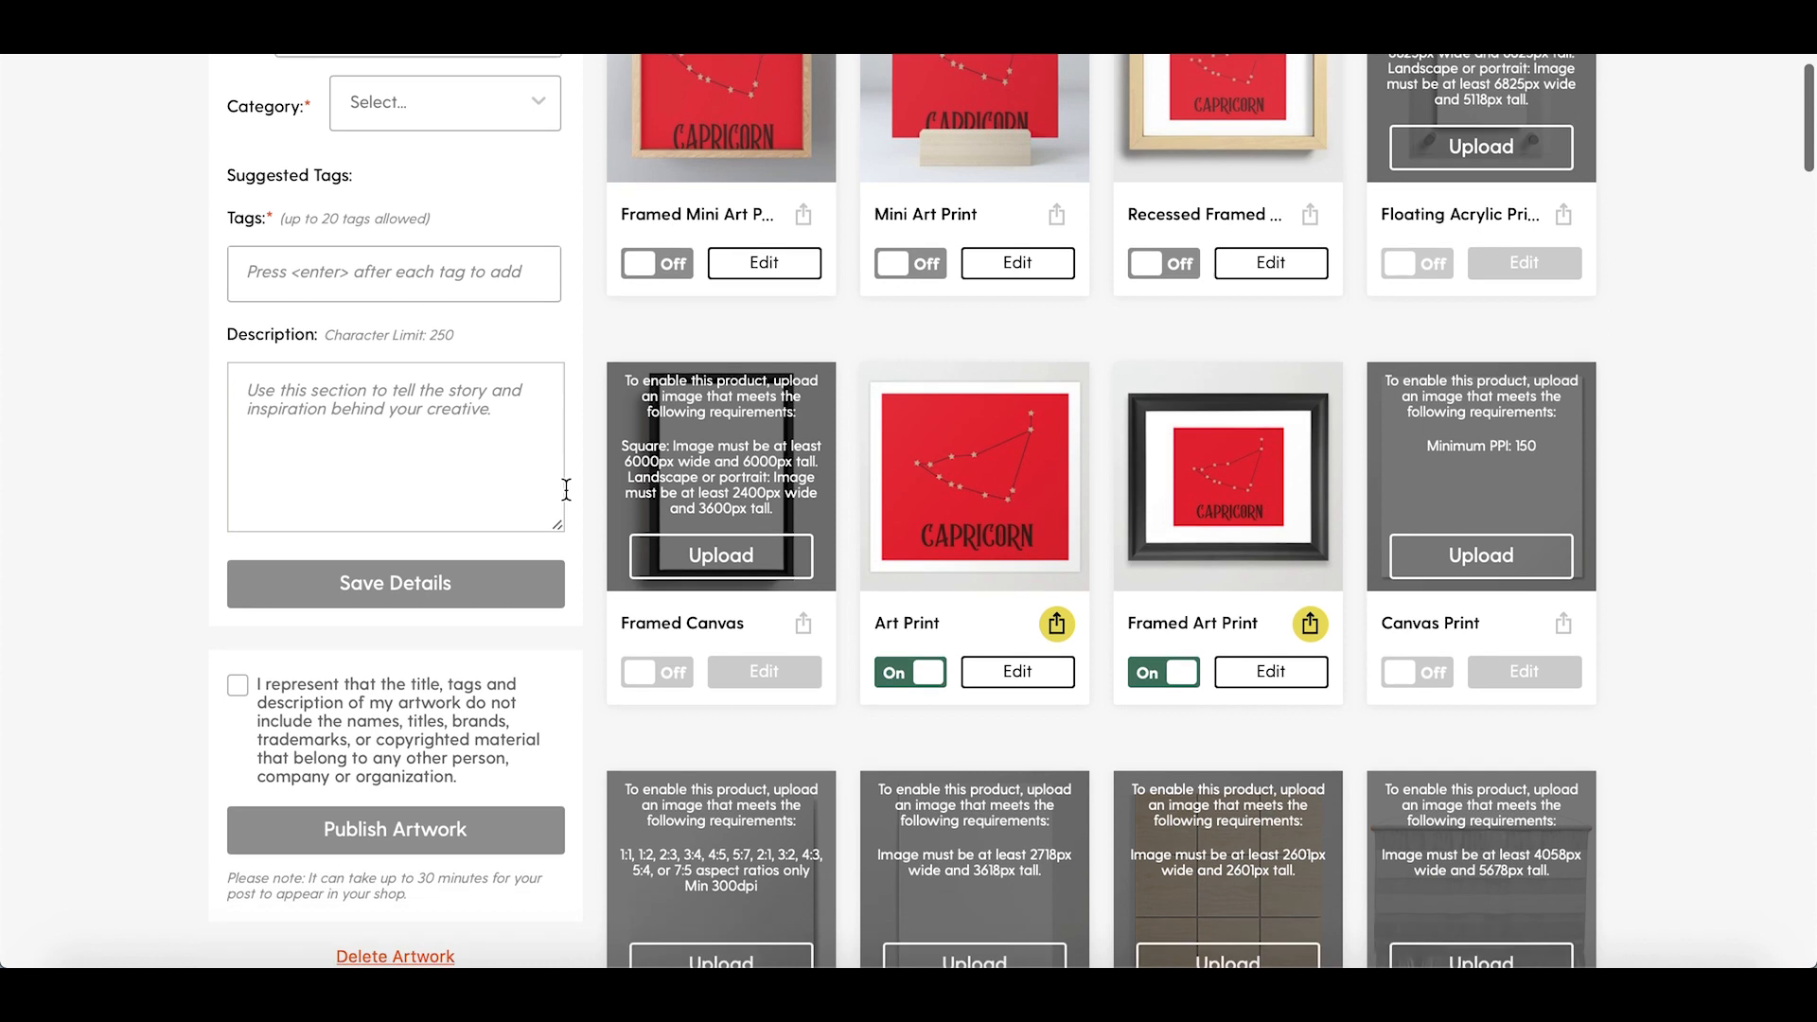
{"action": "scroll", "coordinate": [566, 490], "scroll_direction": "up", "scroll_amount": 4}
{"action": "scroll", "coordinate": [564, 487], "scroll_direction": "down", "scroll_amount": 1}
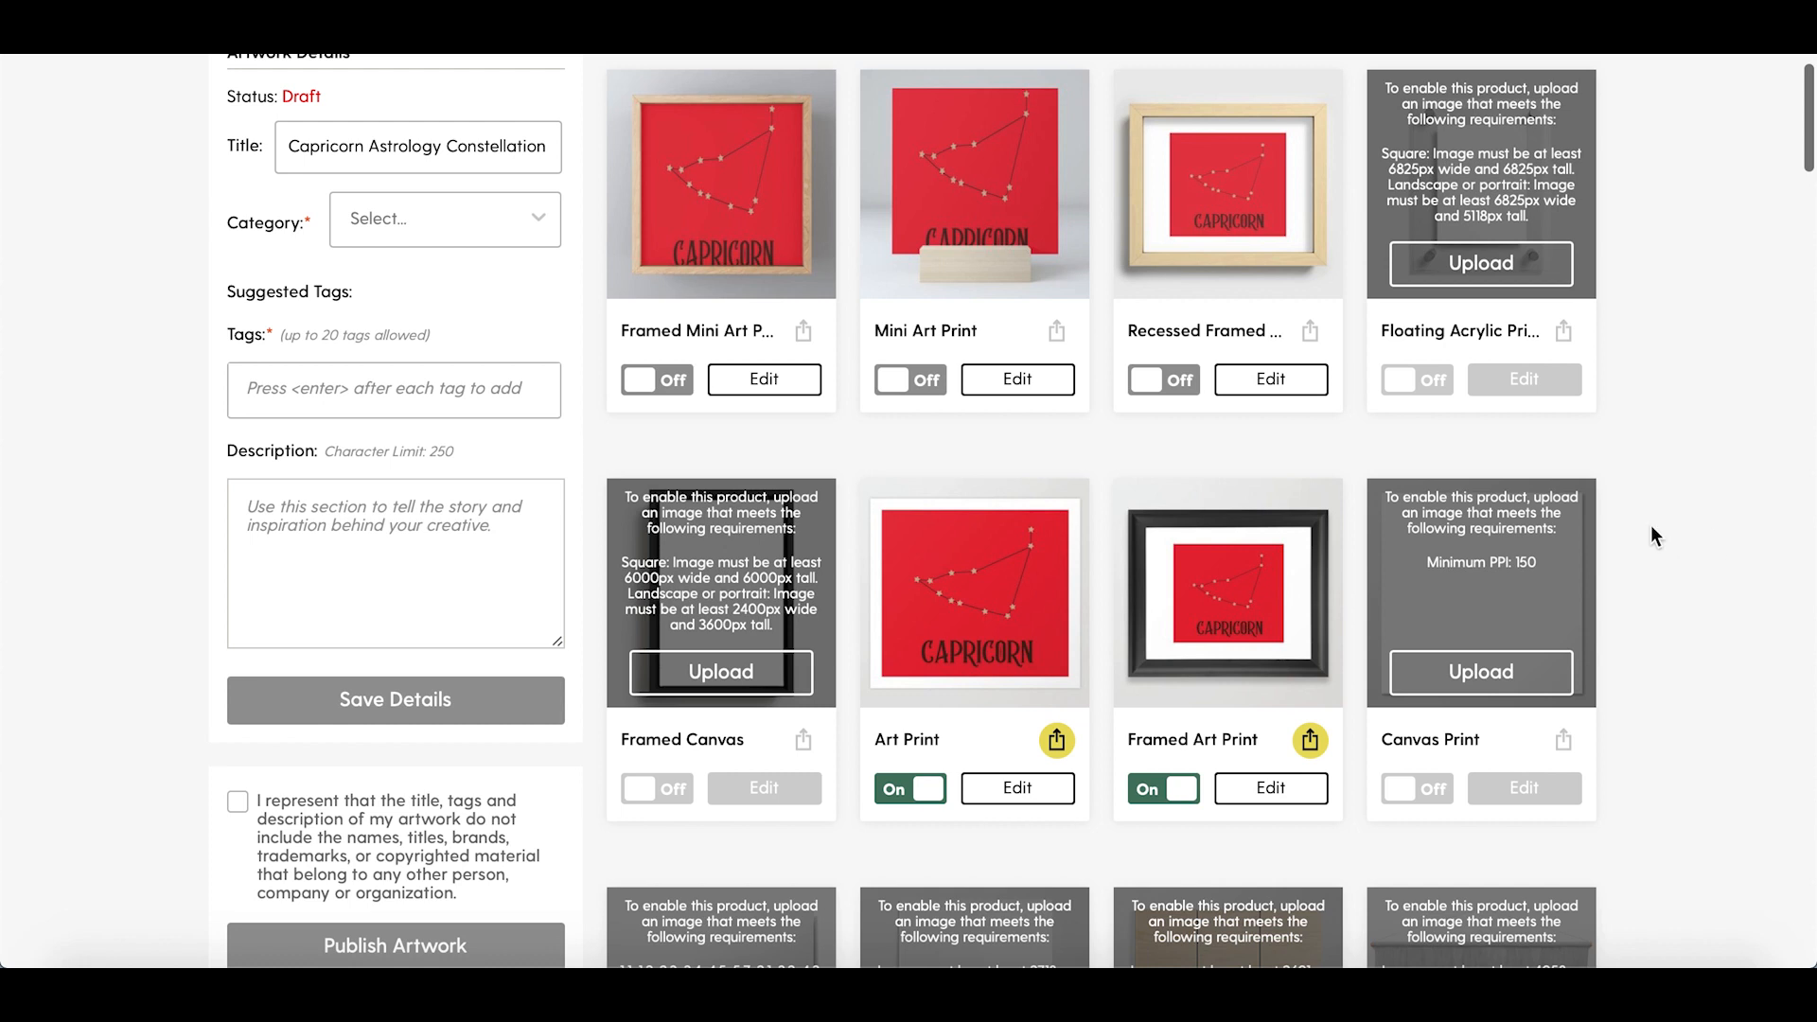
{"action": "scroll", "coordinate": [1651, 524], "scroll_direction": "up", "scroll_amount": 3}
{"action": "scroll", "coordinate": [1651, 524], "scroll_direction": "down", "scroll_amount": 1}
{"action": "scroll", "coordinate": [1651, 536], "scroll_direction": "down", "scroll_amount": 2}
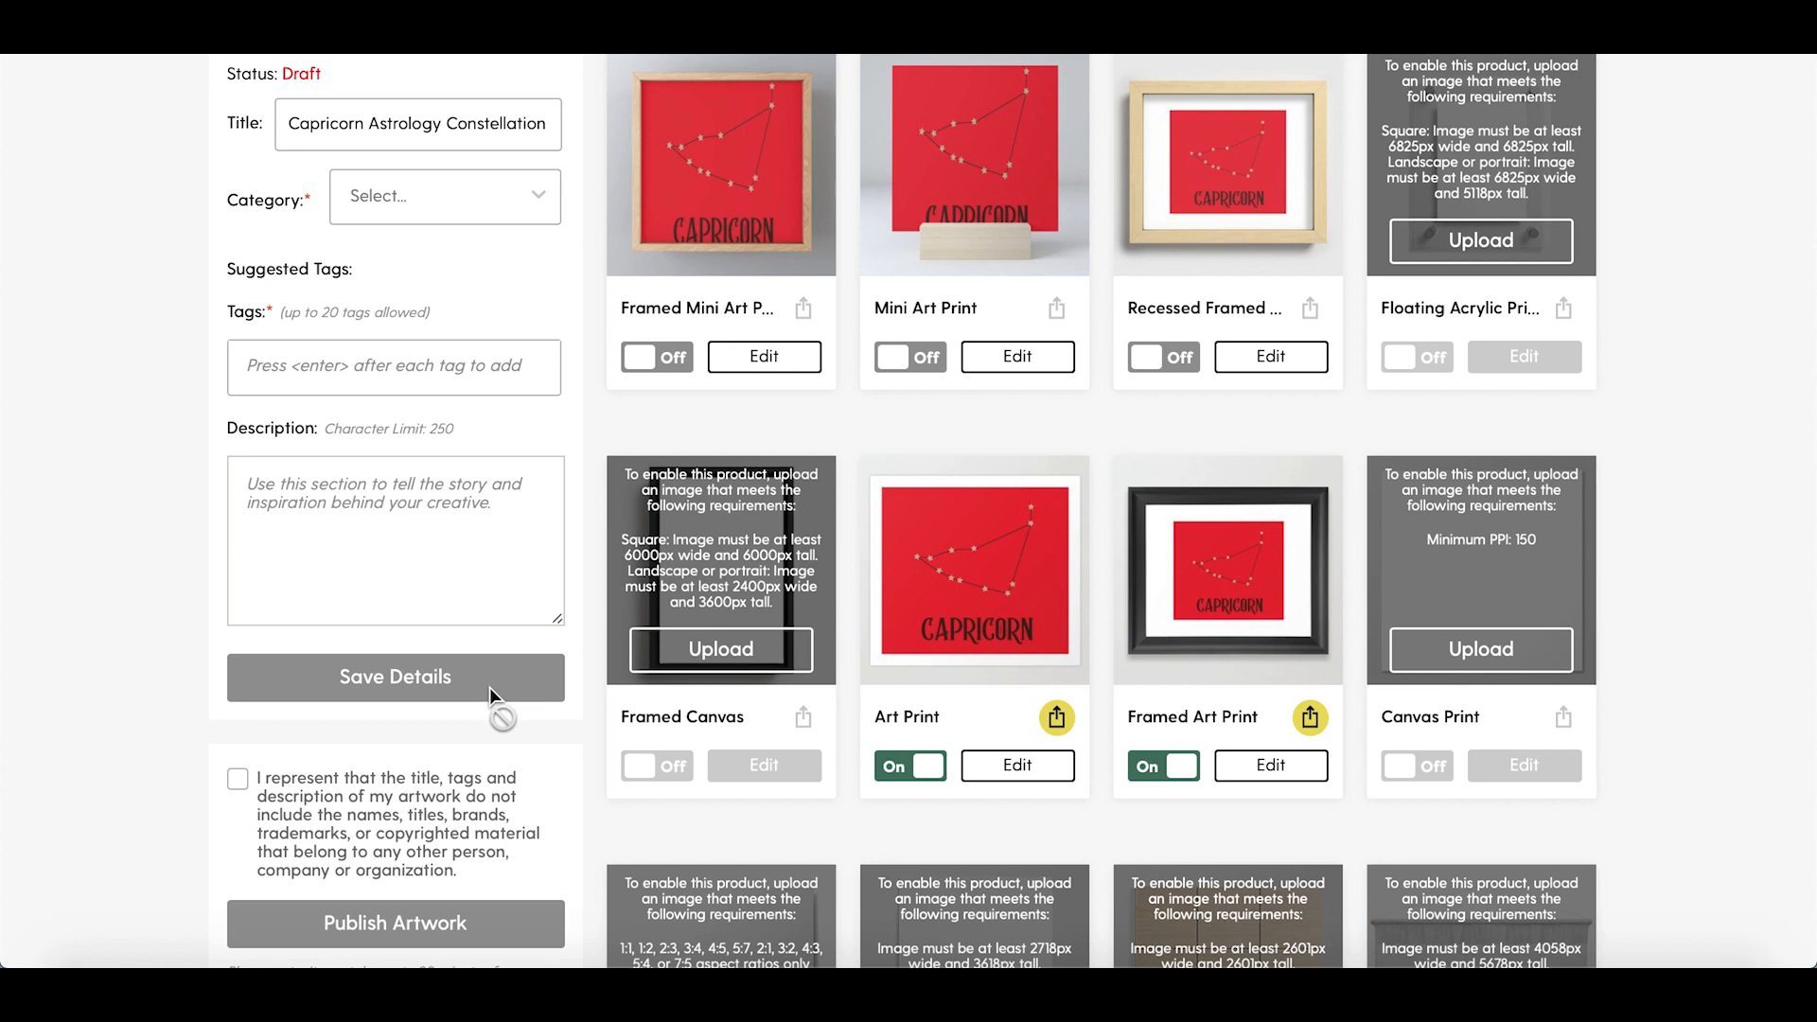
{"action": "scroll", "coordinate": [421, 718], "scroll_direction": "down", "scroll_amount": 3}
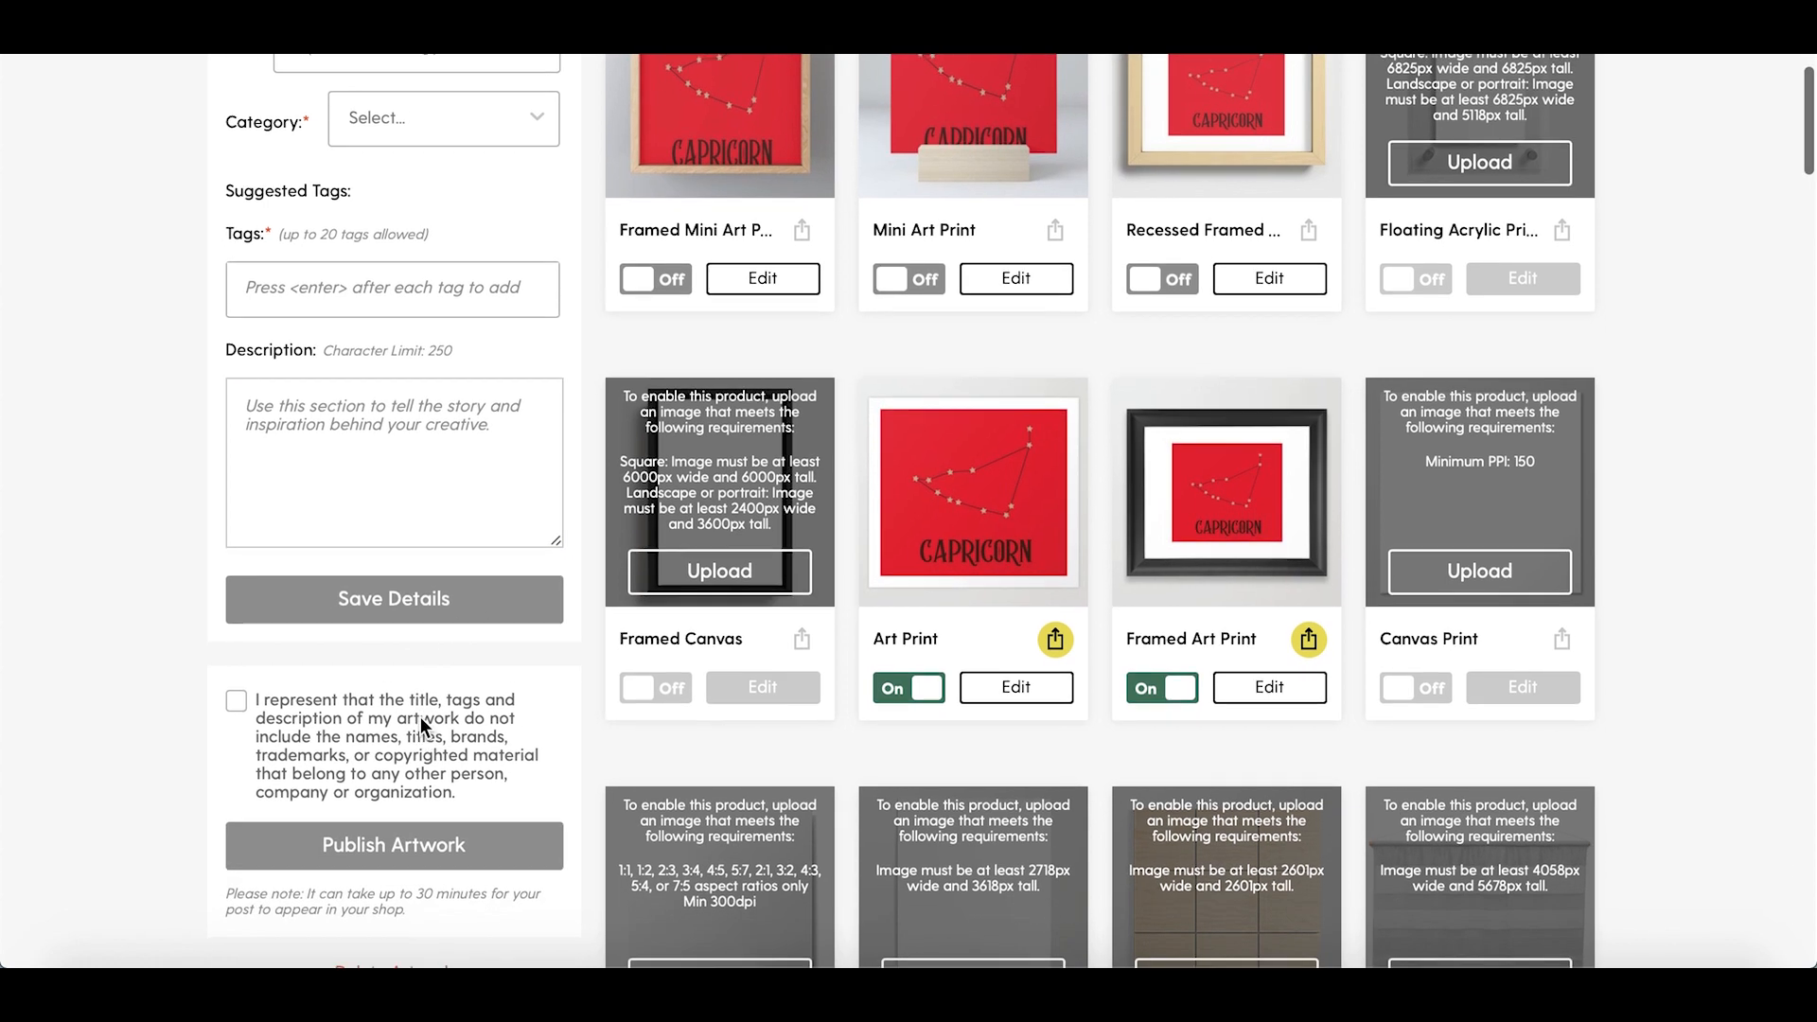
{"action": "scroll", "coordinate": [411, 717], "scroll_direction": "up", "scroll_amount": 3}
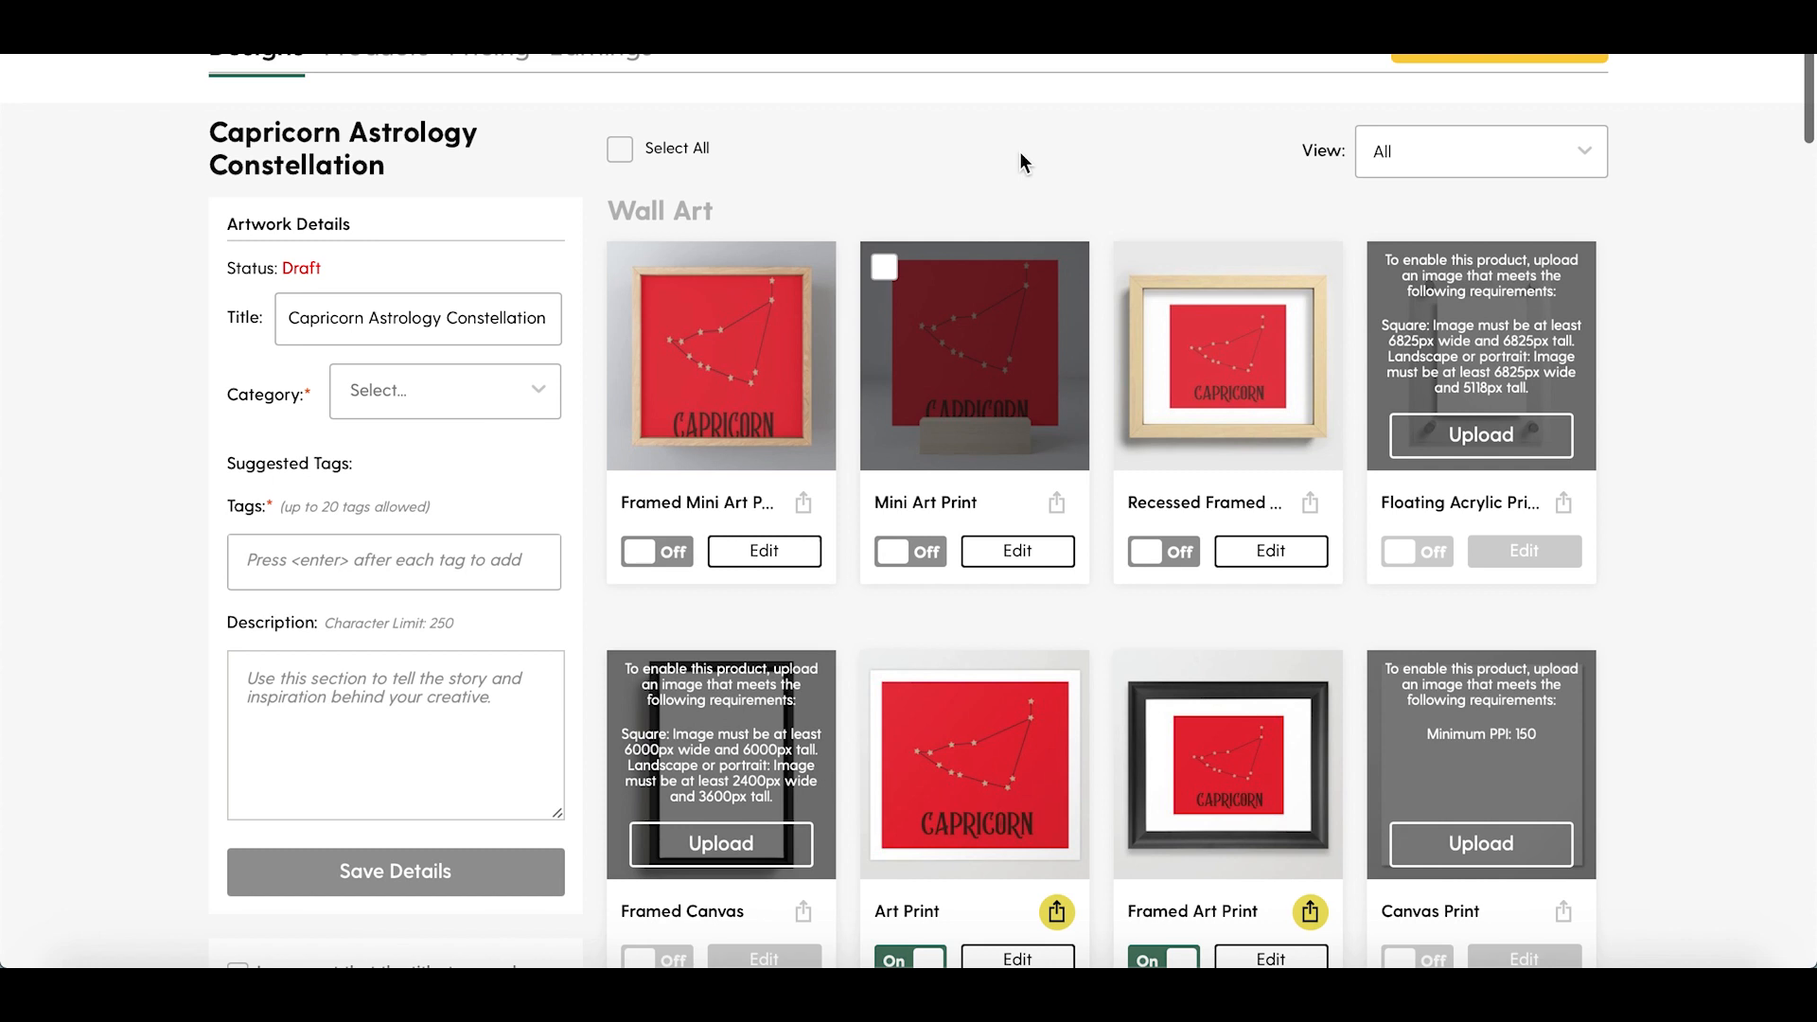
{"action": "scroll", "coordinate": [1020, 153], "scroll_direction": "down", "scroll_amount": 2}
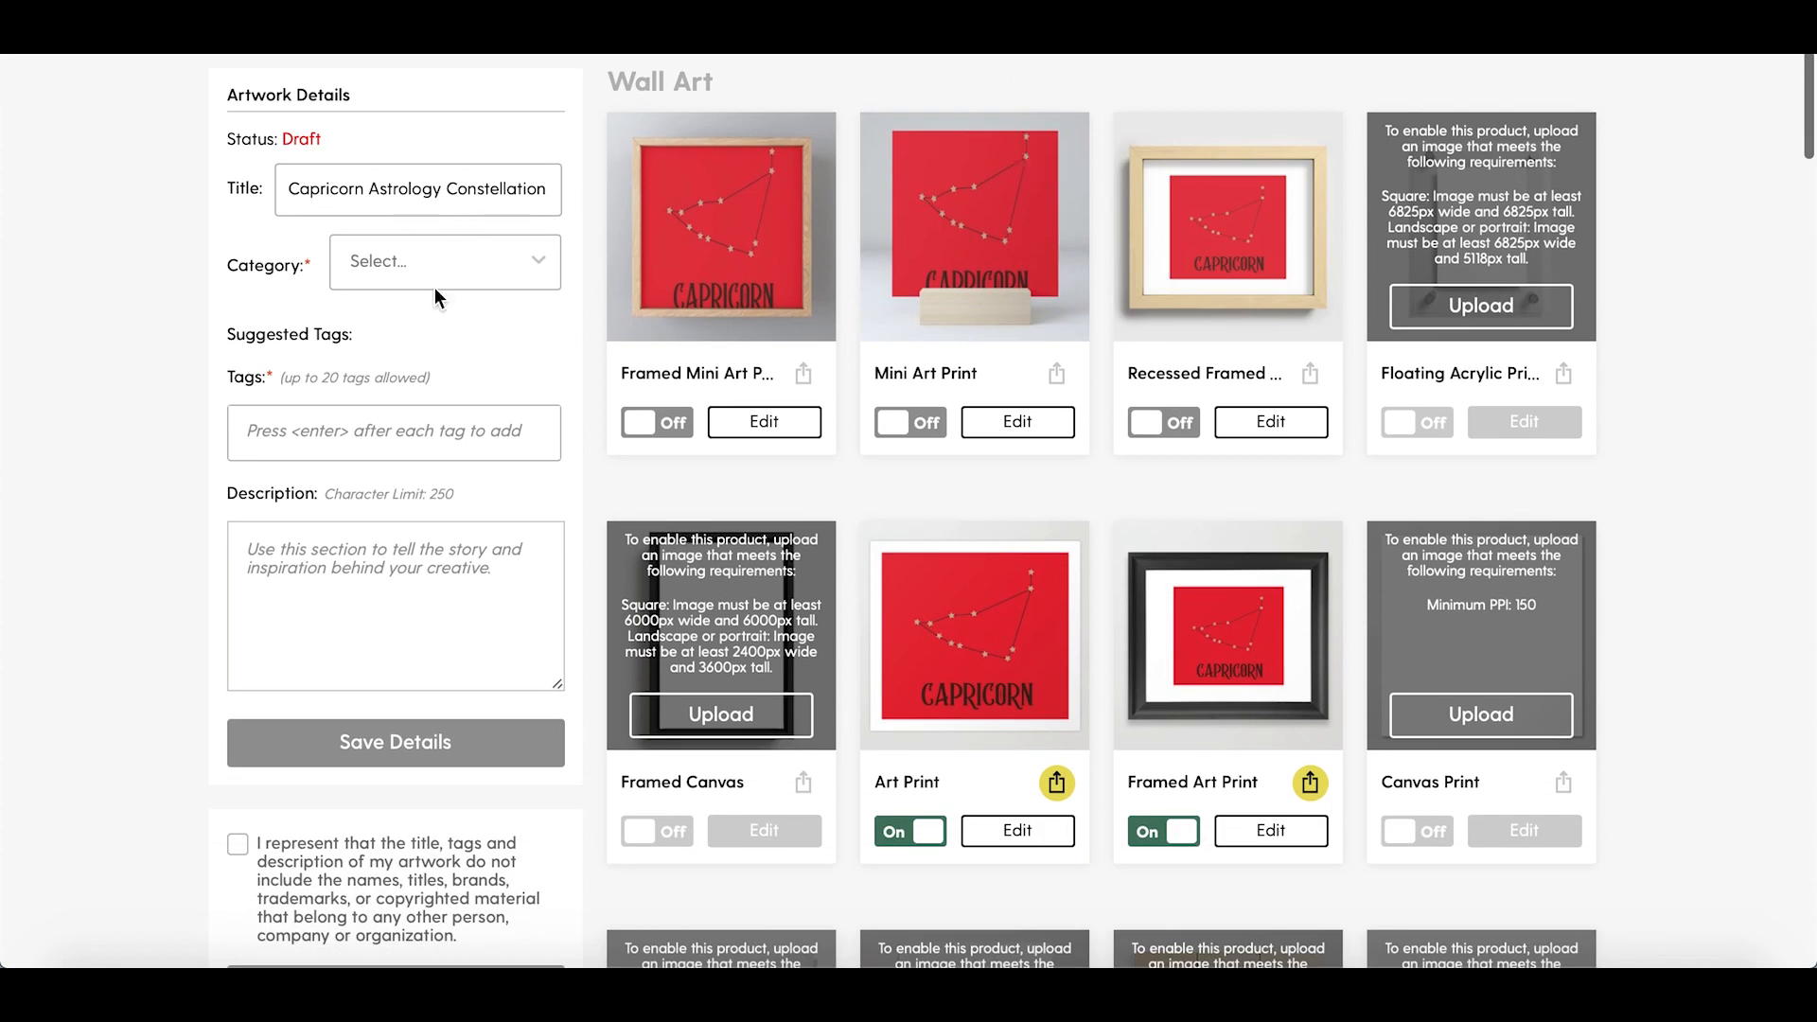
{"action": "scroll", "coordinate": [372, 586], "scroll_direction": "down", "scroll_amount": 3}
{"action": "scroll", "coordinate": [372, 587], "scroll_direction": "up", "scroll_amount": 3}
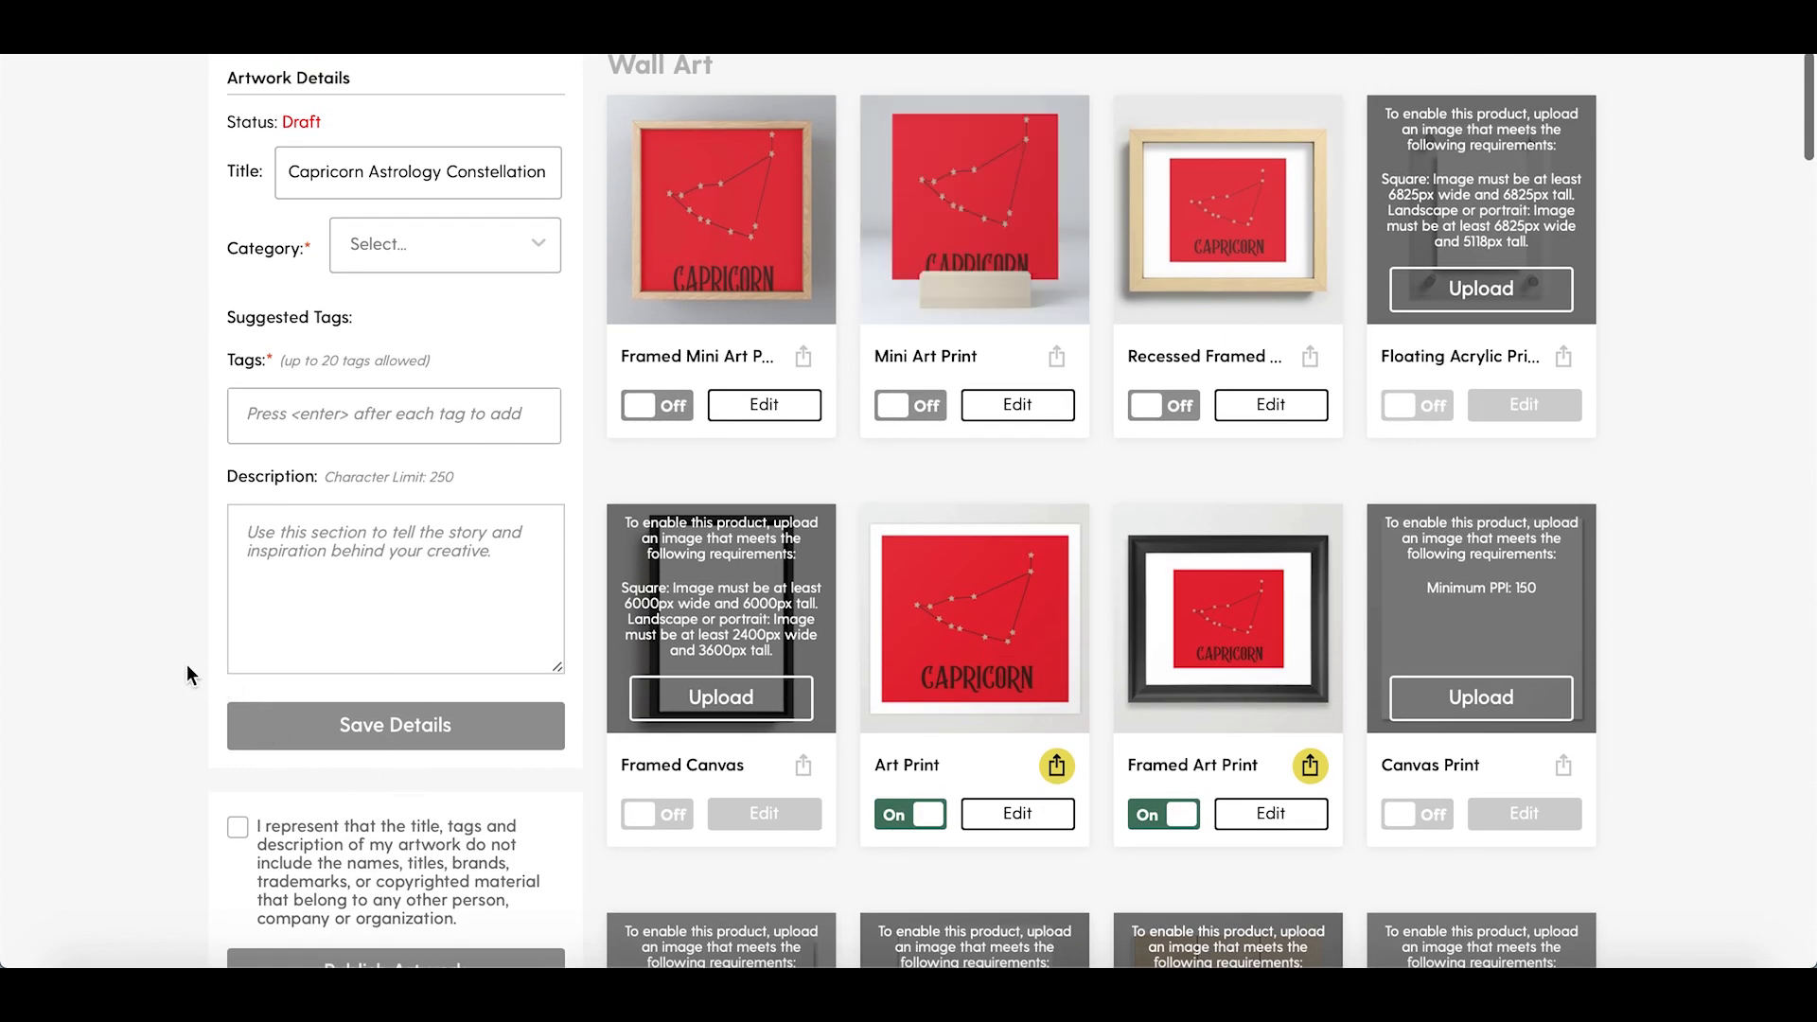
Step: Look through the Wall Art and Home Decor products for those available with the uploaded image and those needing a larger one
{"action": "scroll", "coordinate": [186, 674], "scroll_direction": "down", "scroll_amount": 15}
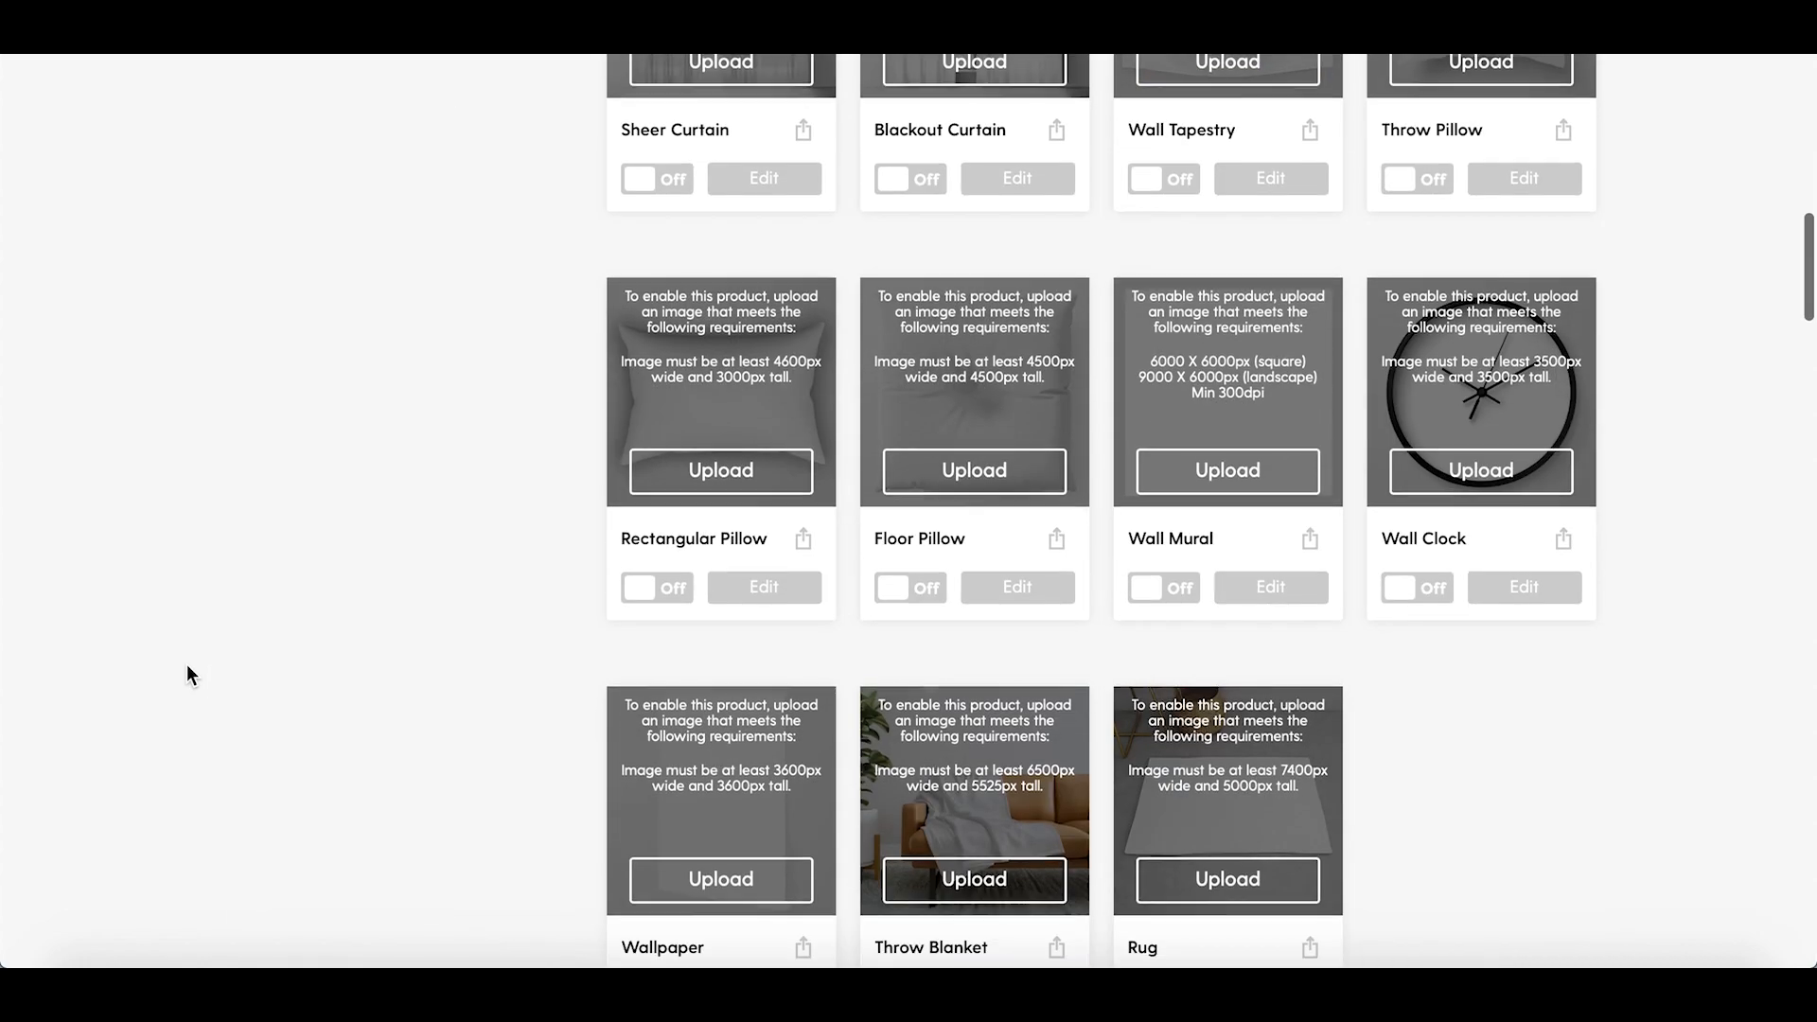
{"action": "scroll", "coordinate": [187, 674], "scroll_direction": "up", "scroll_amount": 15}
{"action": "scroll", "coordinate": [186, 674], "scroll_direction": "down", "scroll_amount": 3}
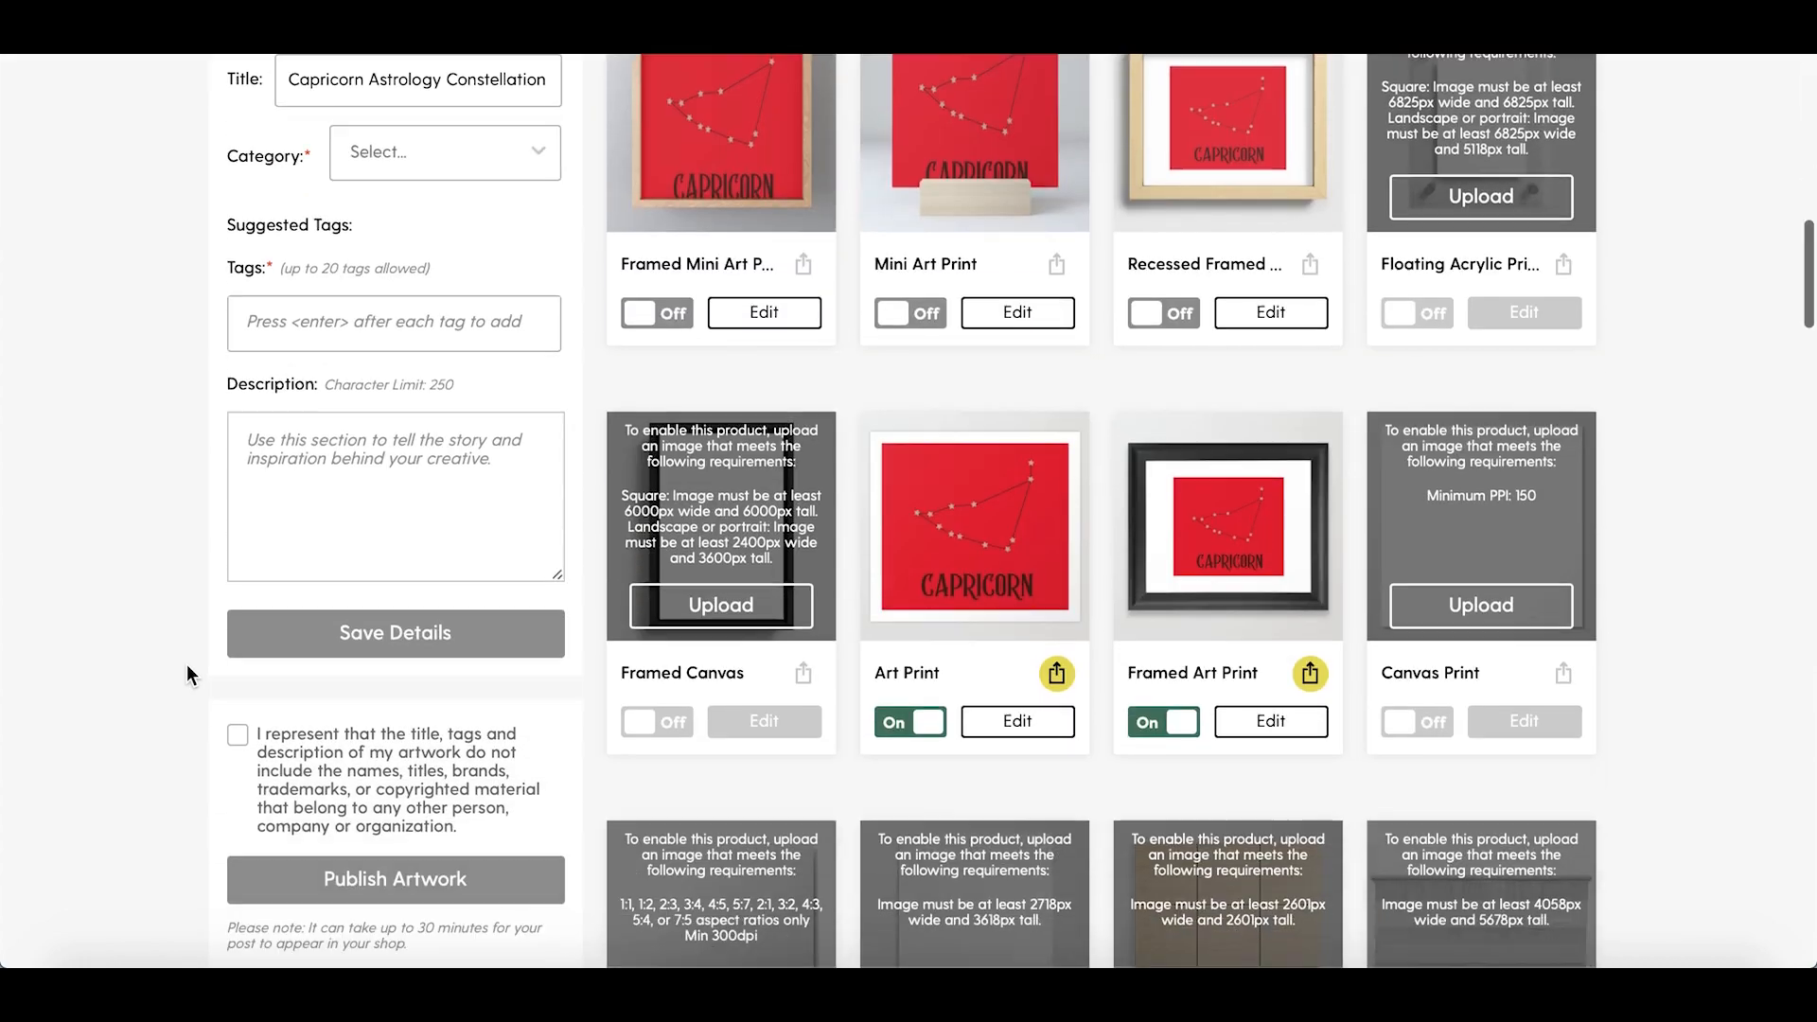
{"action": "scroll", "coordinate": [187, 674], "scroll_direction": "up", "scroll_amount": 1}
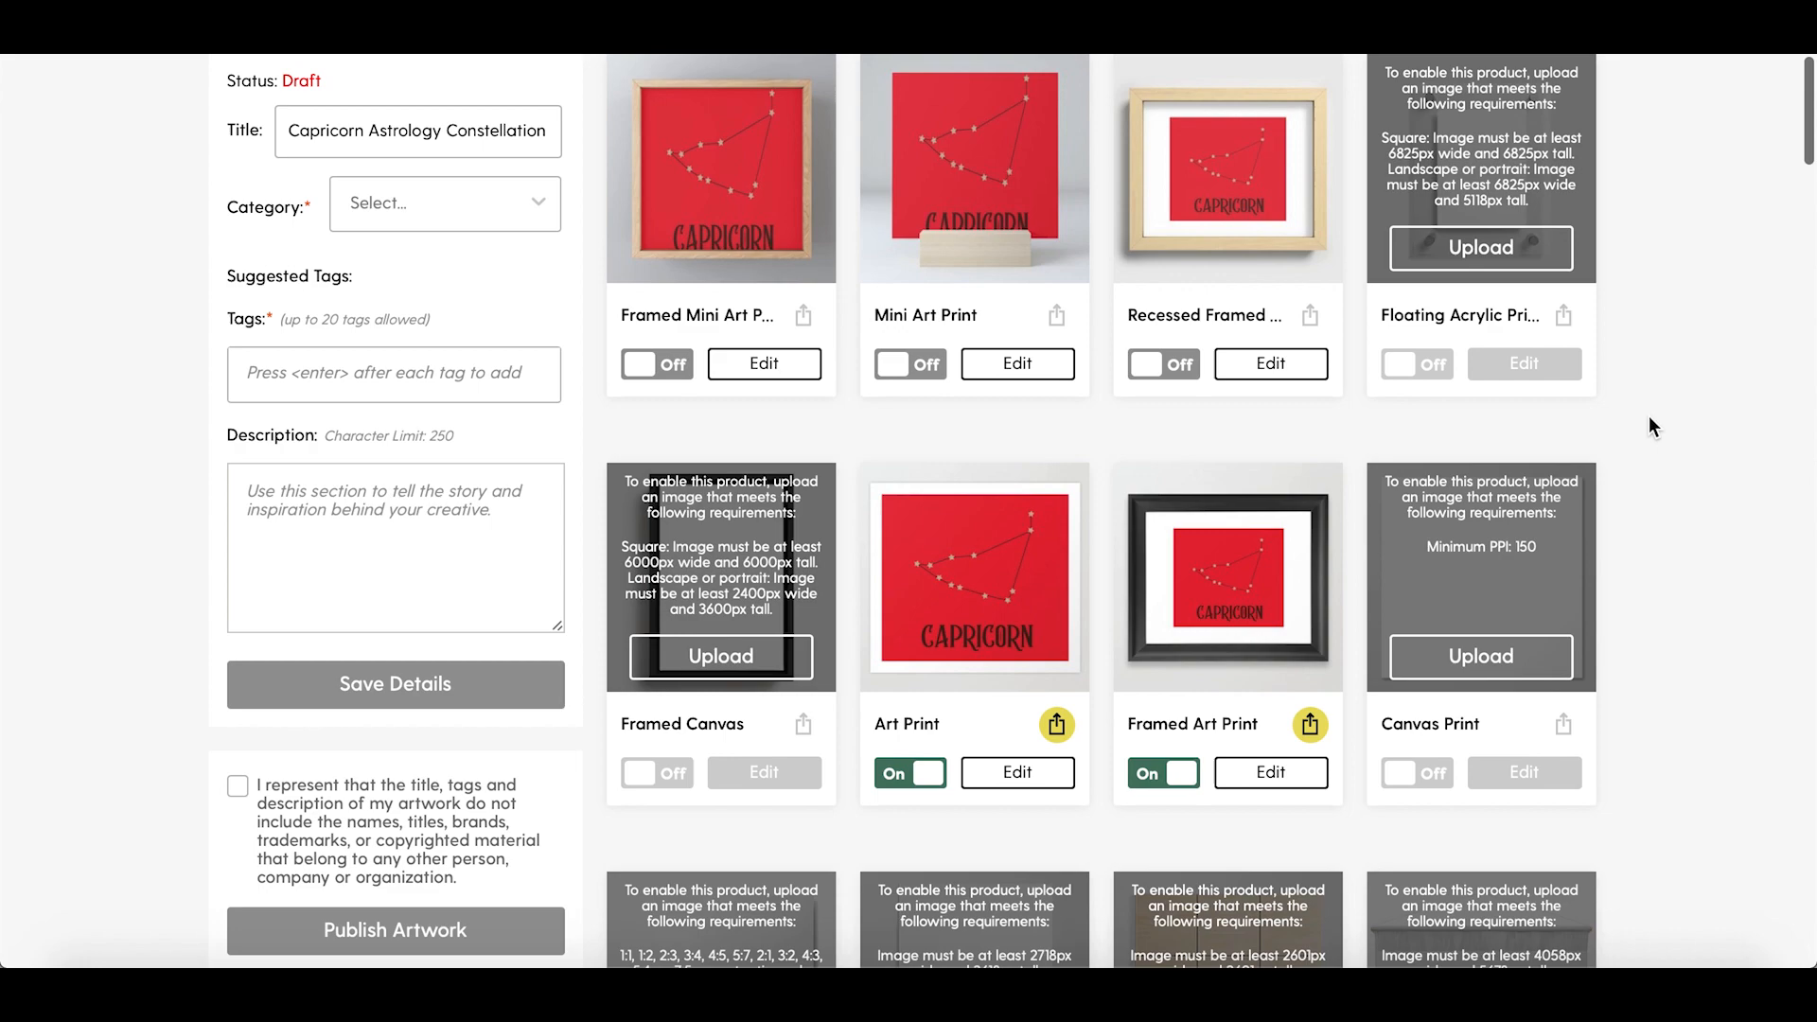
{"action": "scroll", "coordinate": [1649, 416], "scroll_direction": "down", "scroll_amount": 11}
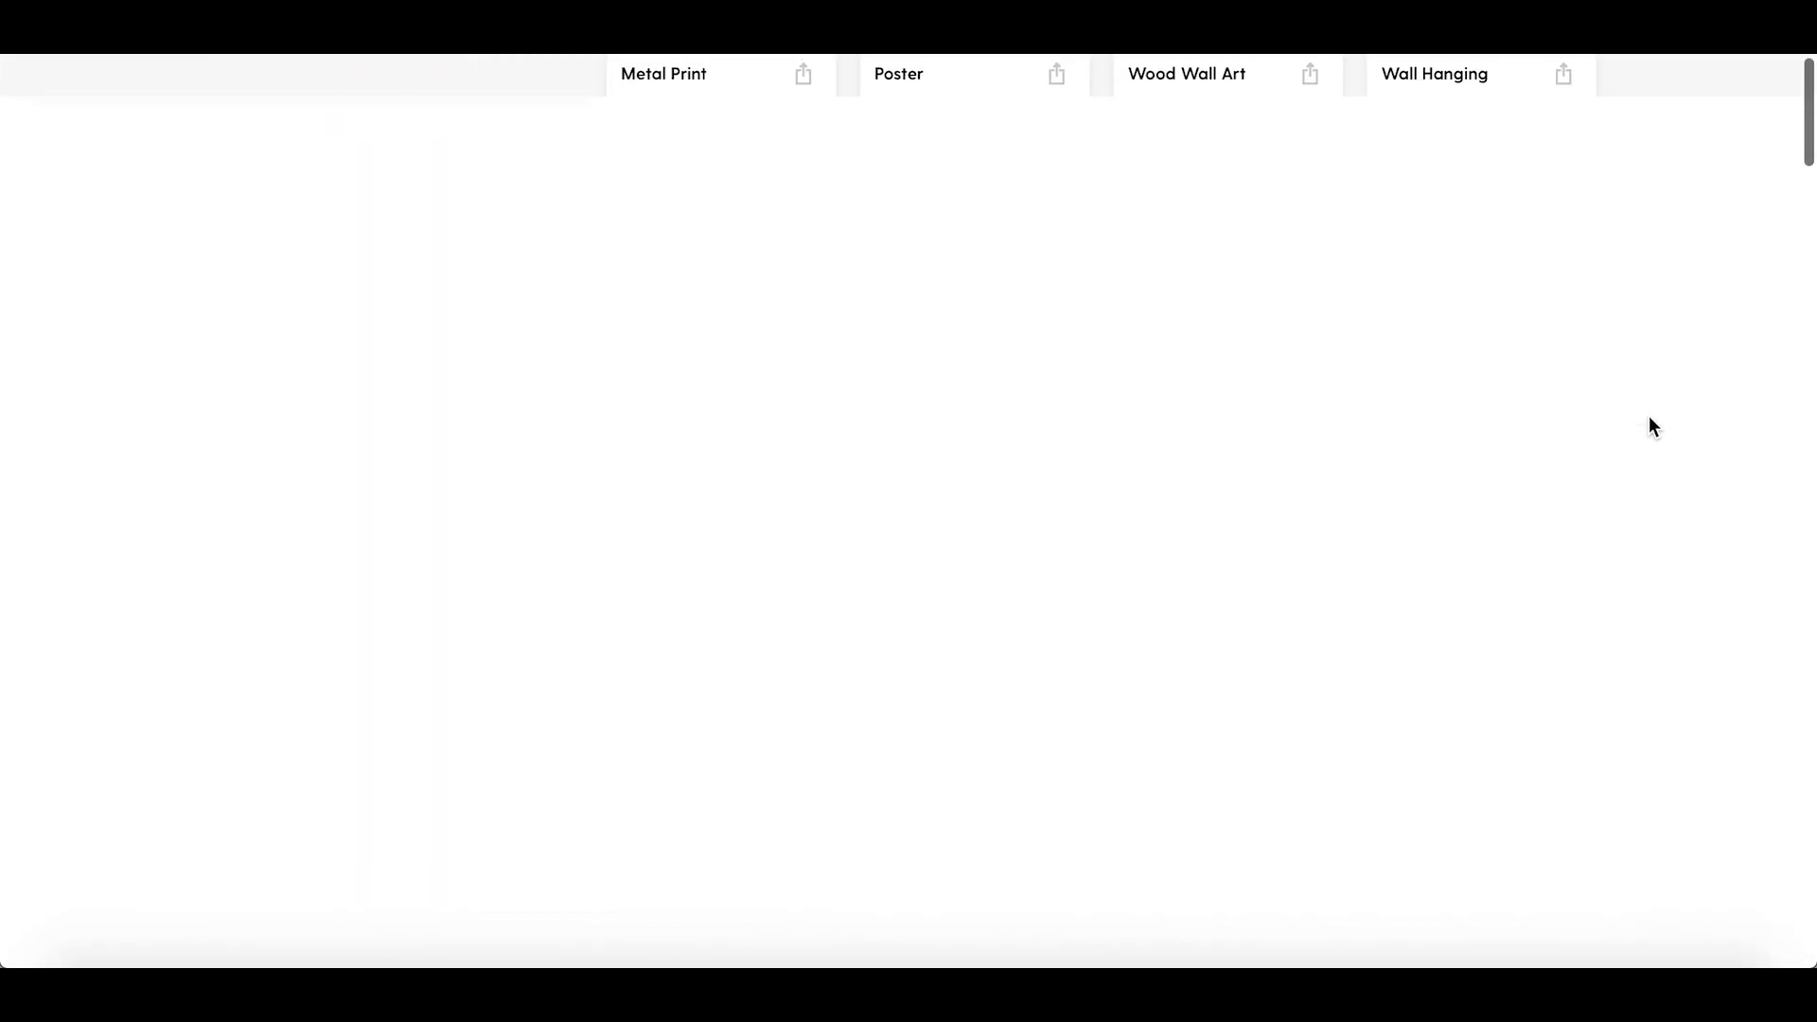
{"action": "scroll", "coordinate": [1649, 417], "scroll_direction": "up", "scroll_amount": 10}
{"action": "scroll", "coordinate": [1649, 427], "scroll_direction": "down", "scroll_amount": 2}
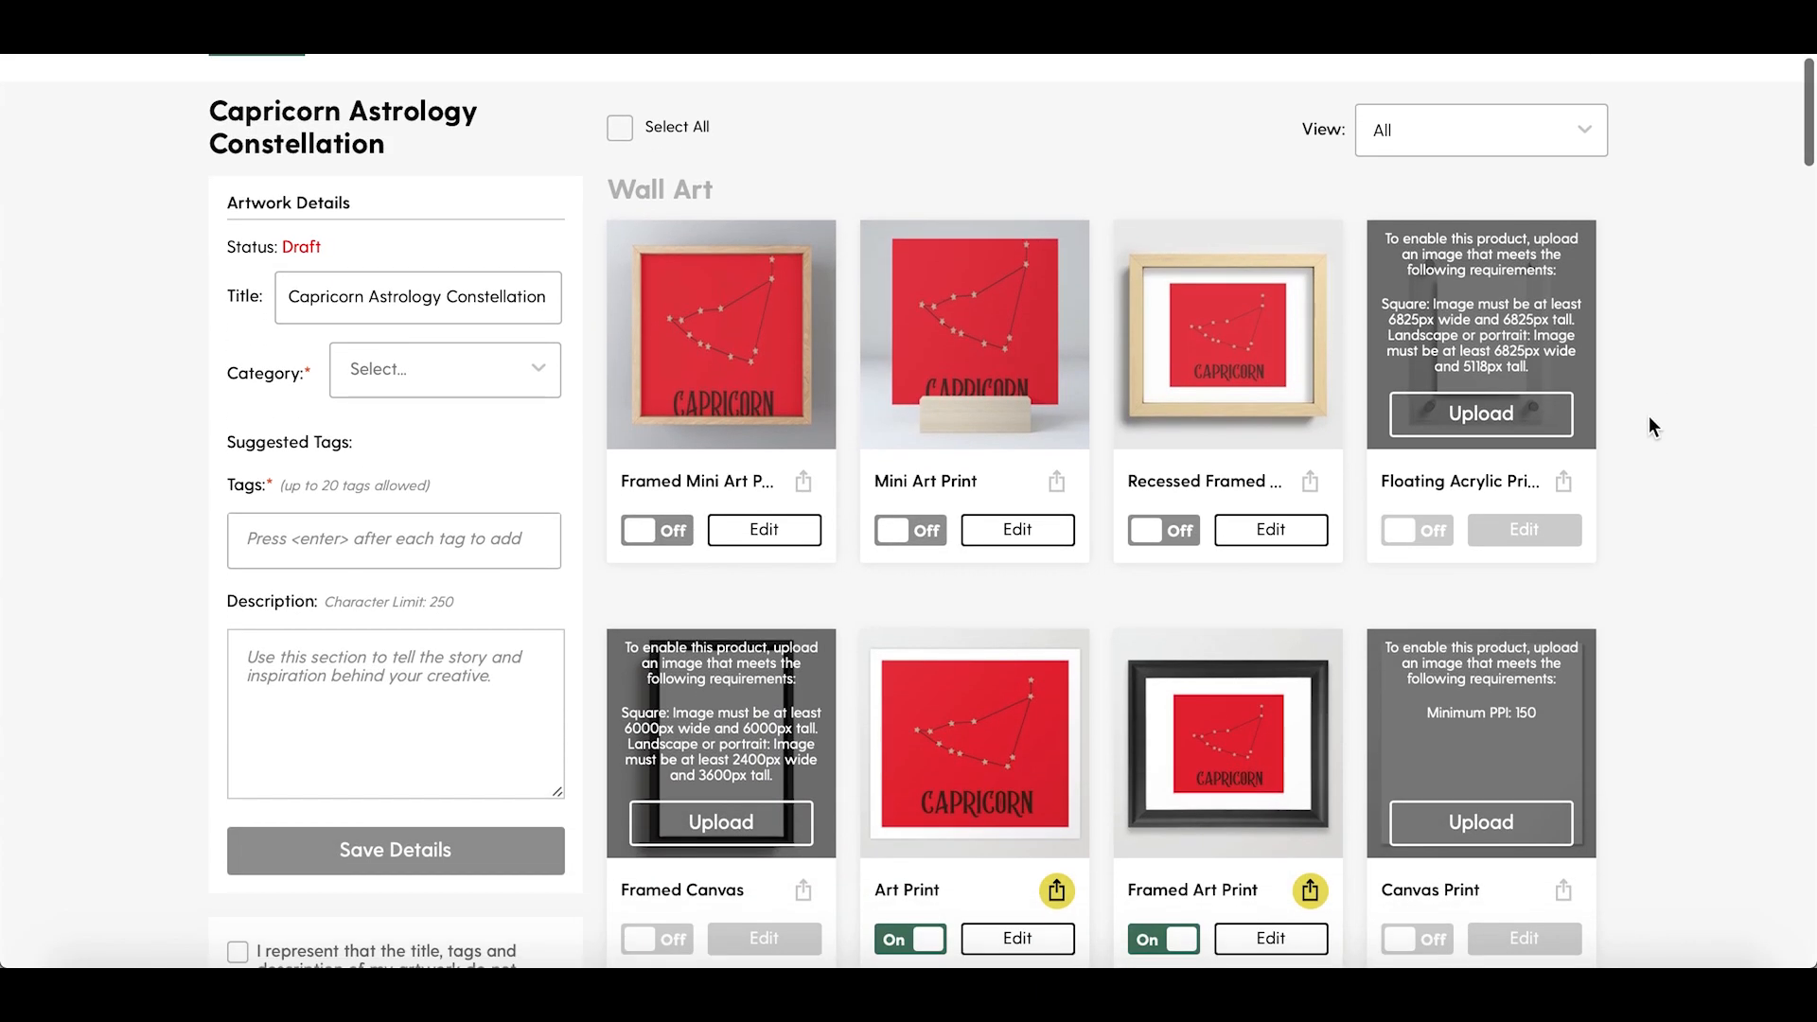
Step: Set the artwork category to graphic design and tag it with the suggested digital and typography tags
{"action": "left_click", "coordinate": [537, 371]}
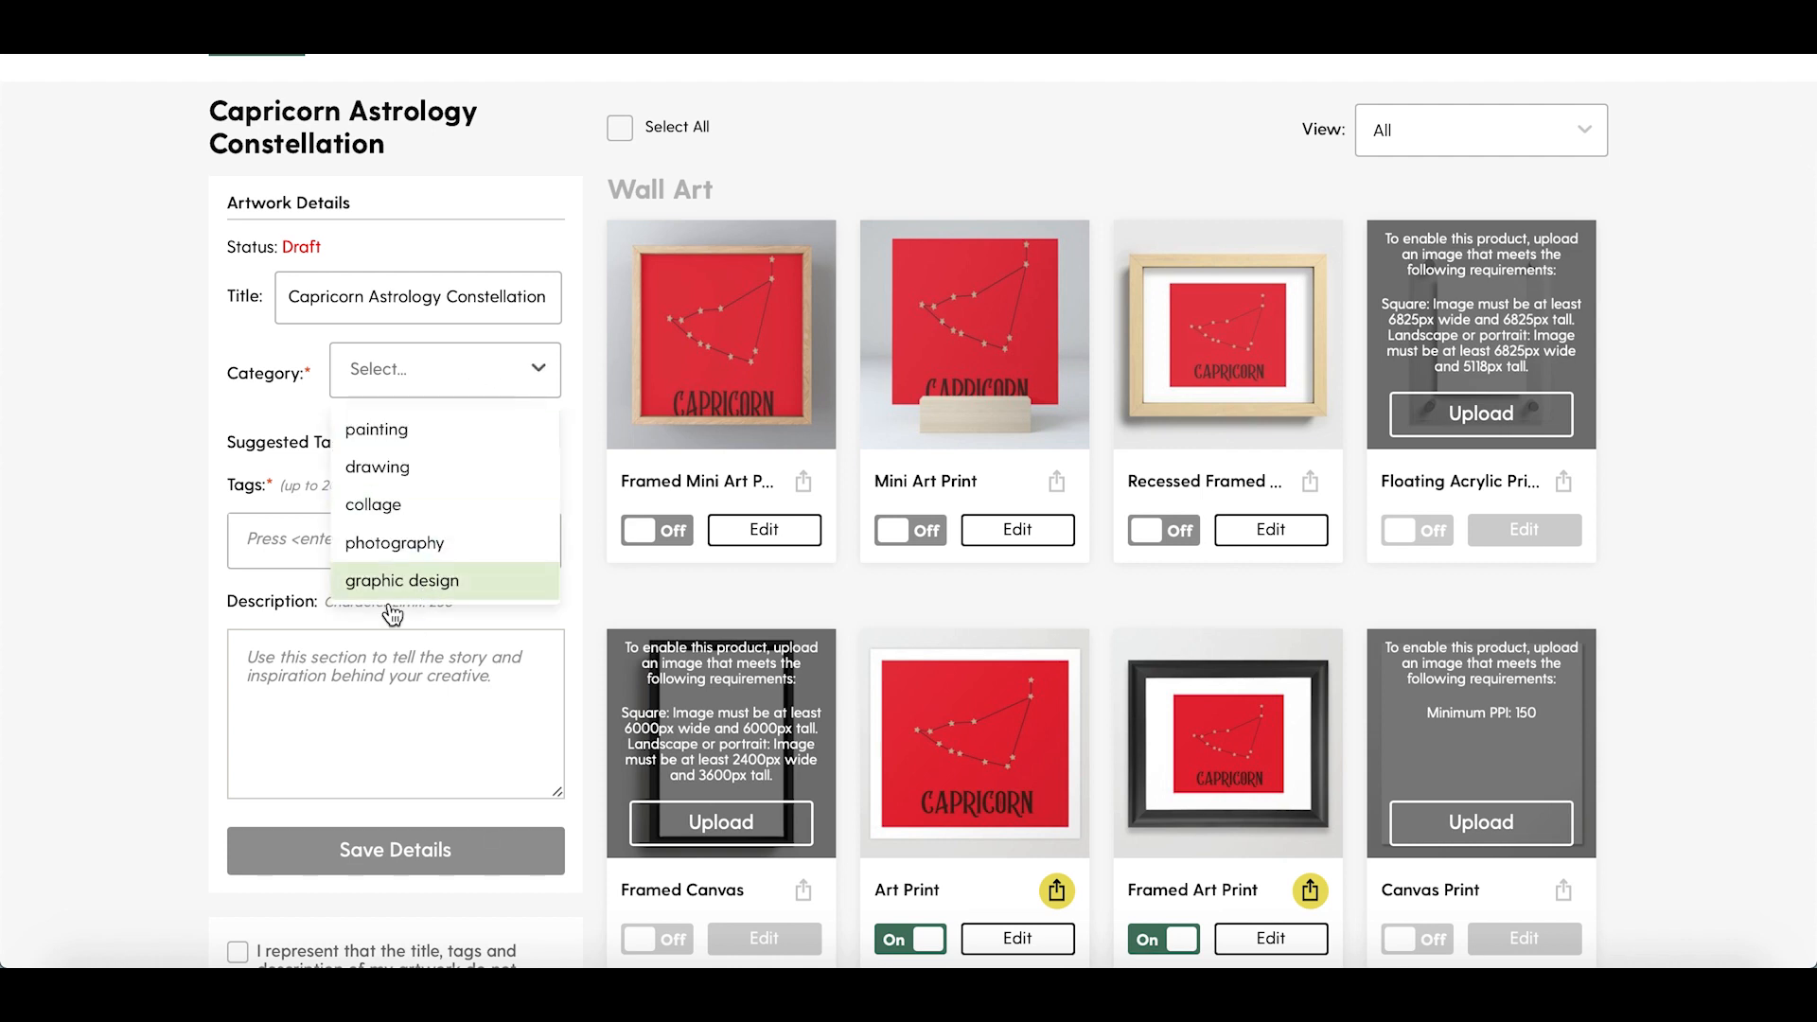
{"action": "left_click", "coordinate": [426, 585]}
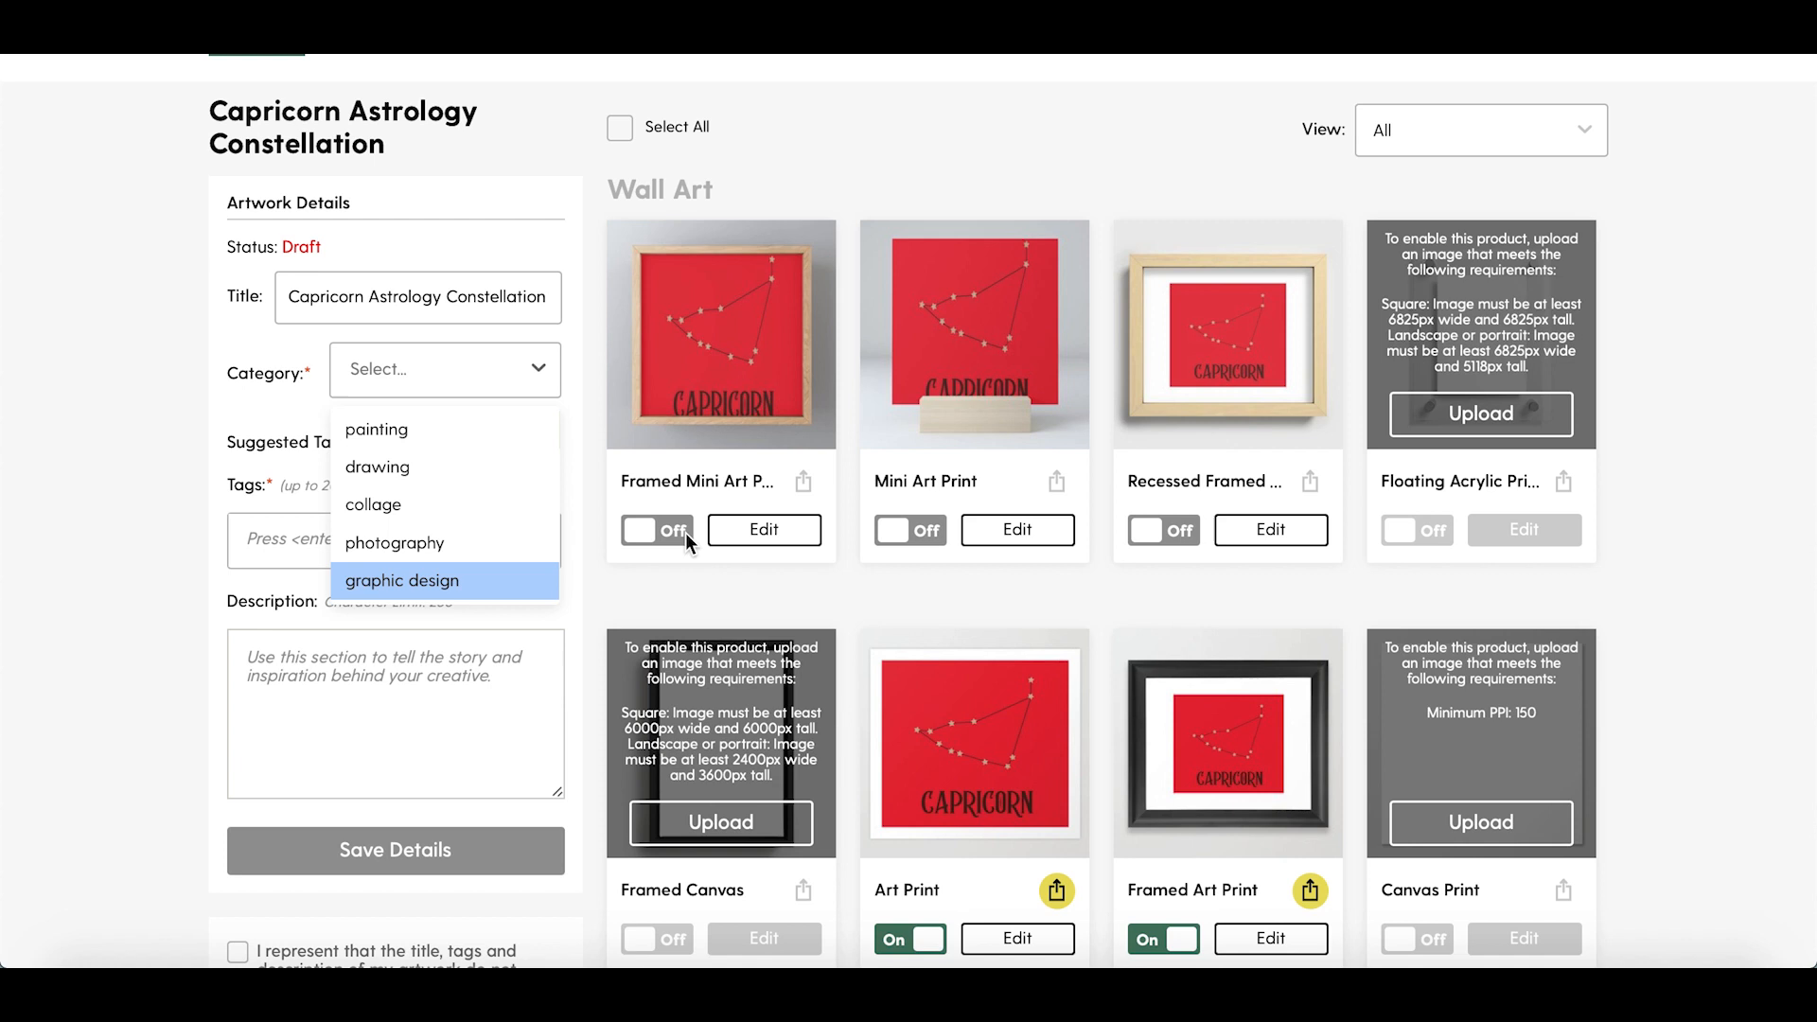
{"action": "scroll", "coordinate": [603, 612], "scroll_direction": "down", "scroll_amount": 1}
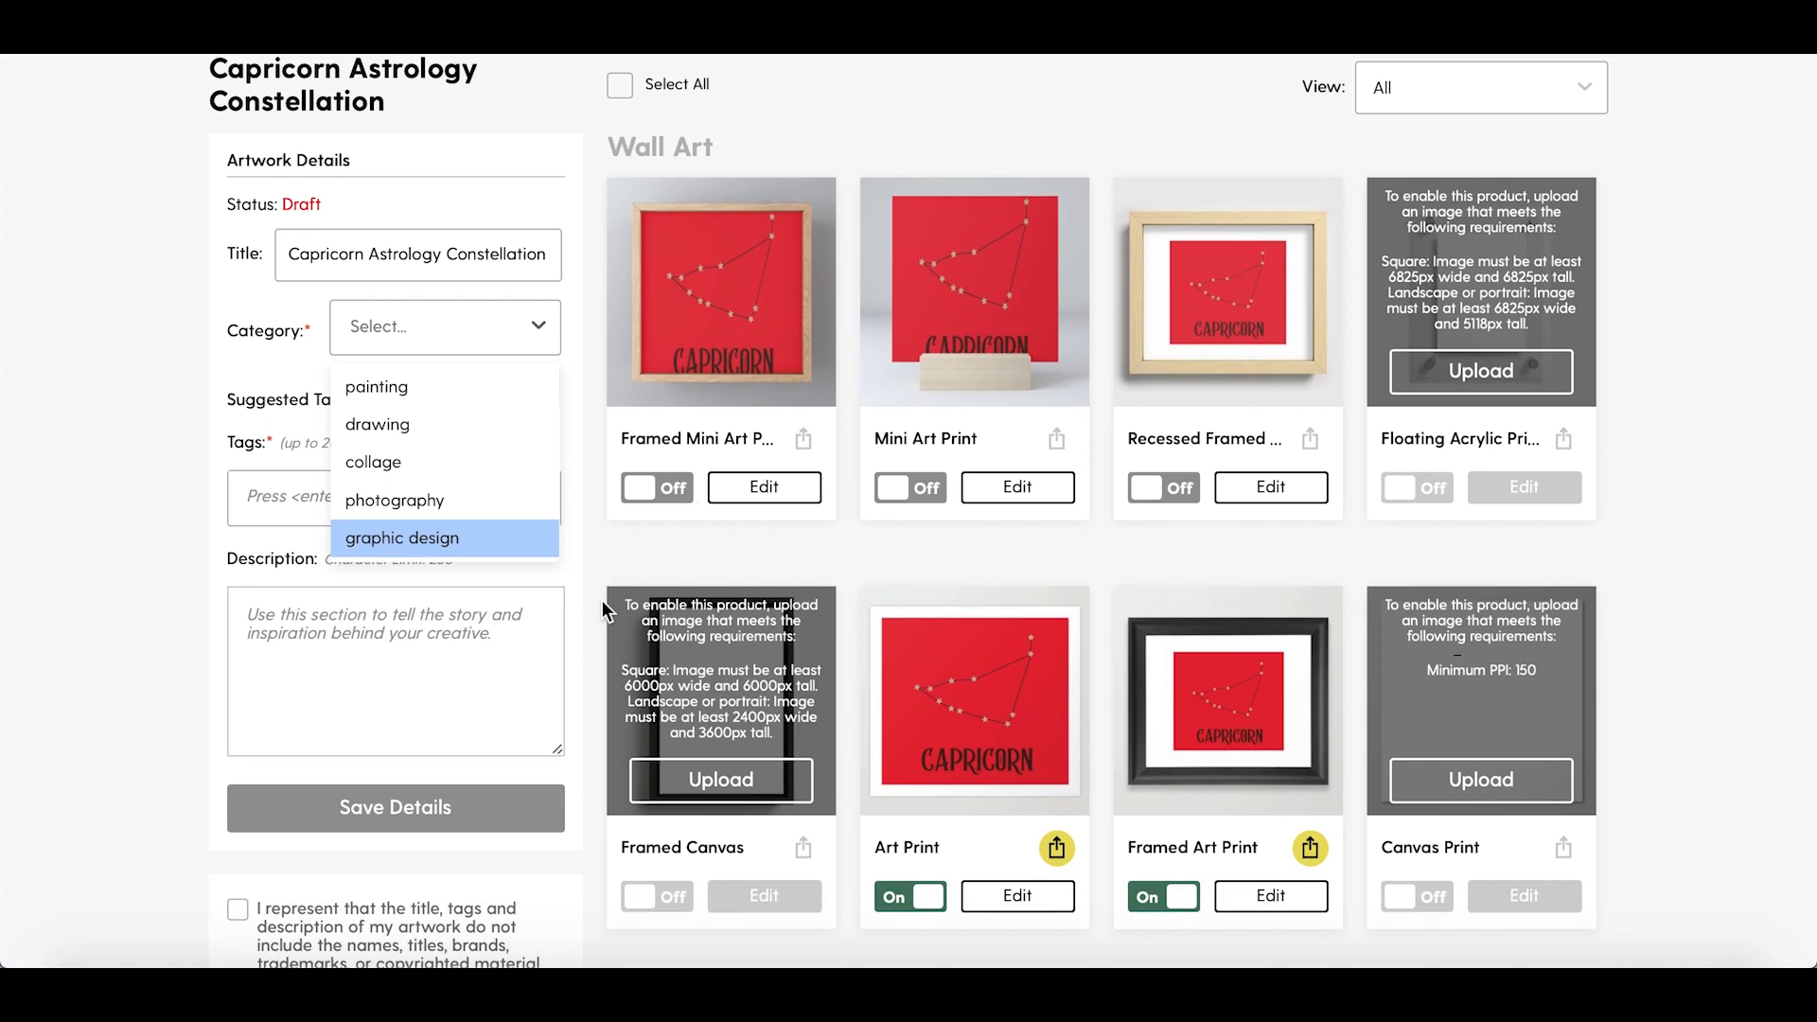
{"action": "key", "text": "Return"}
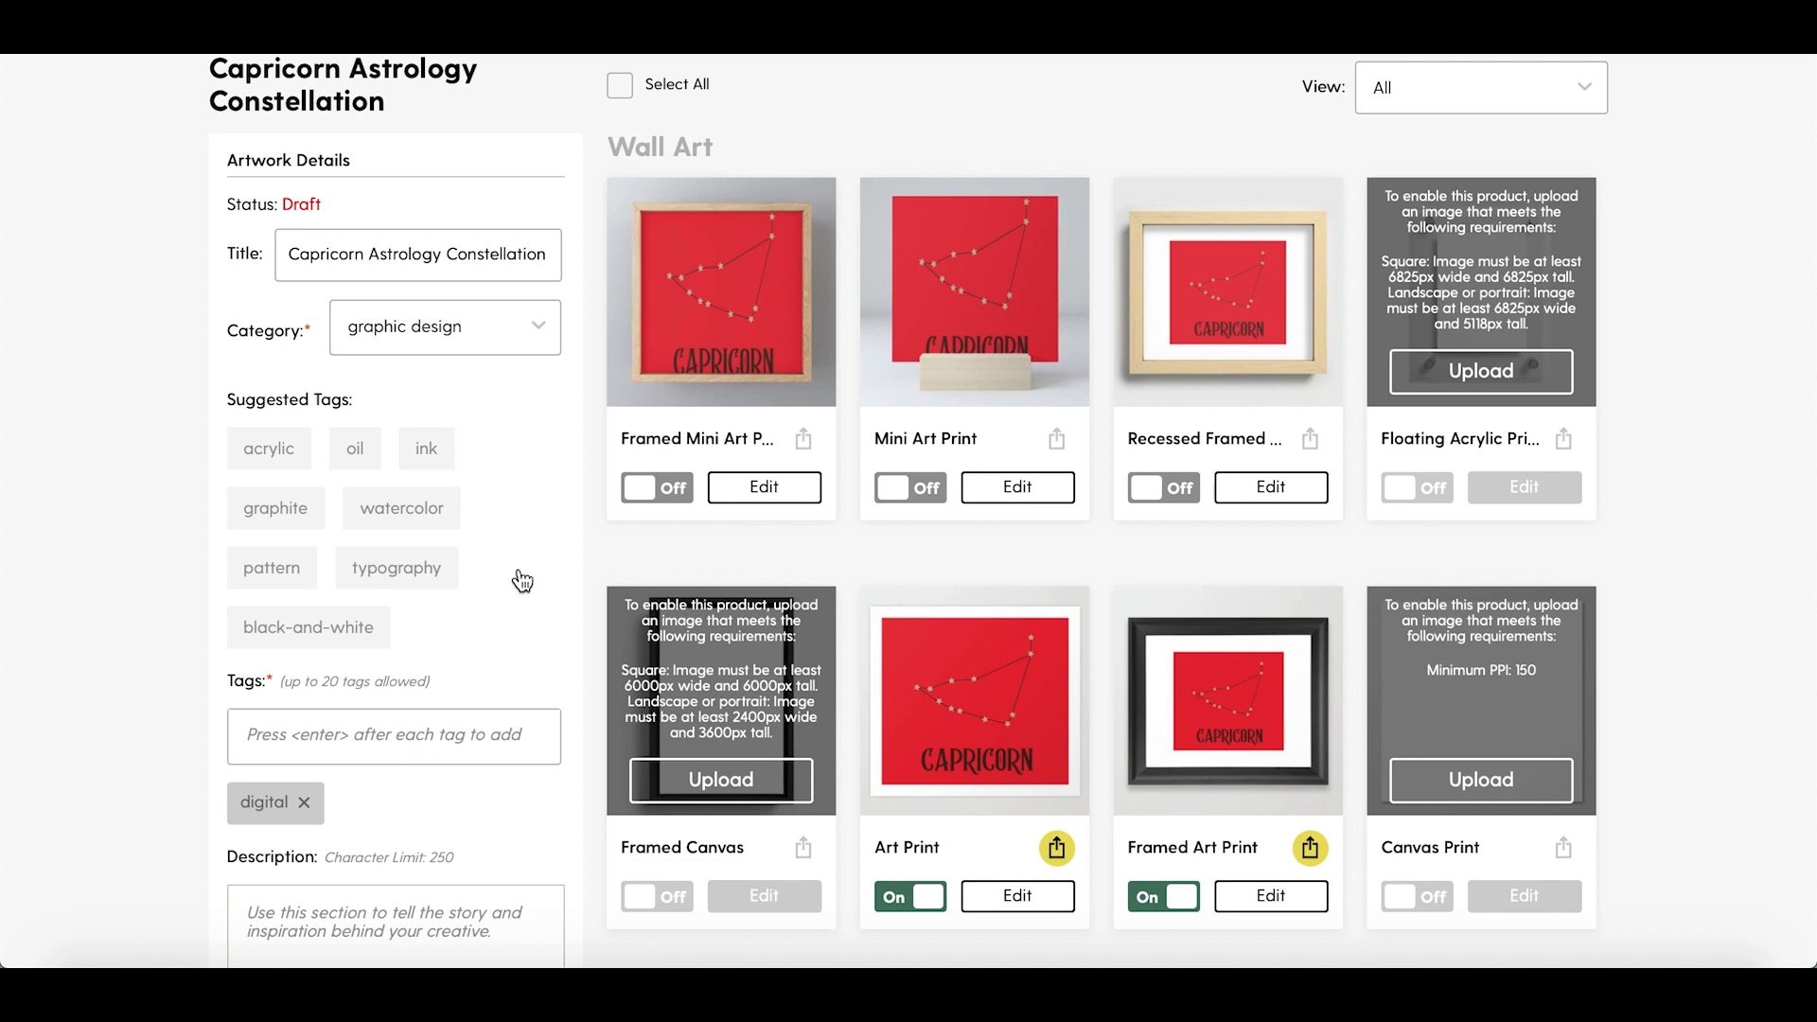
{"action": "scroll", "coordinate": [522, 580], "scroll_direction": "down", "scroll_amount": 3}
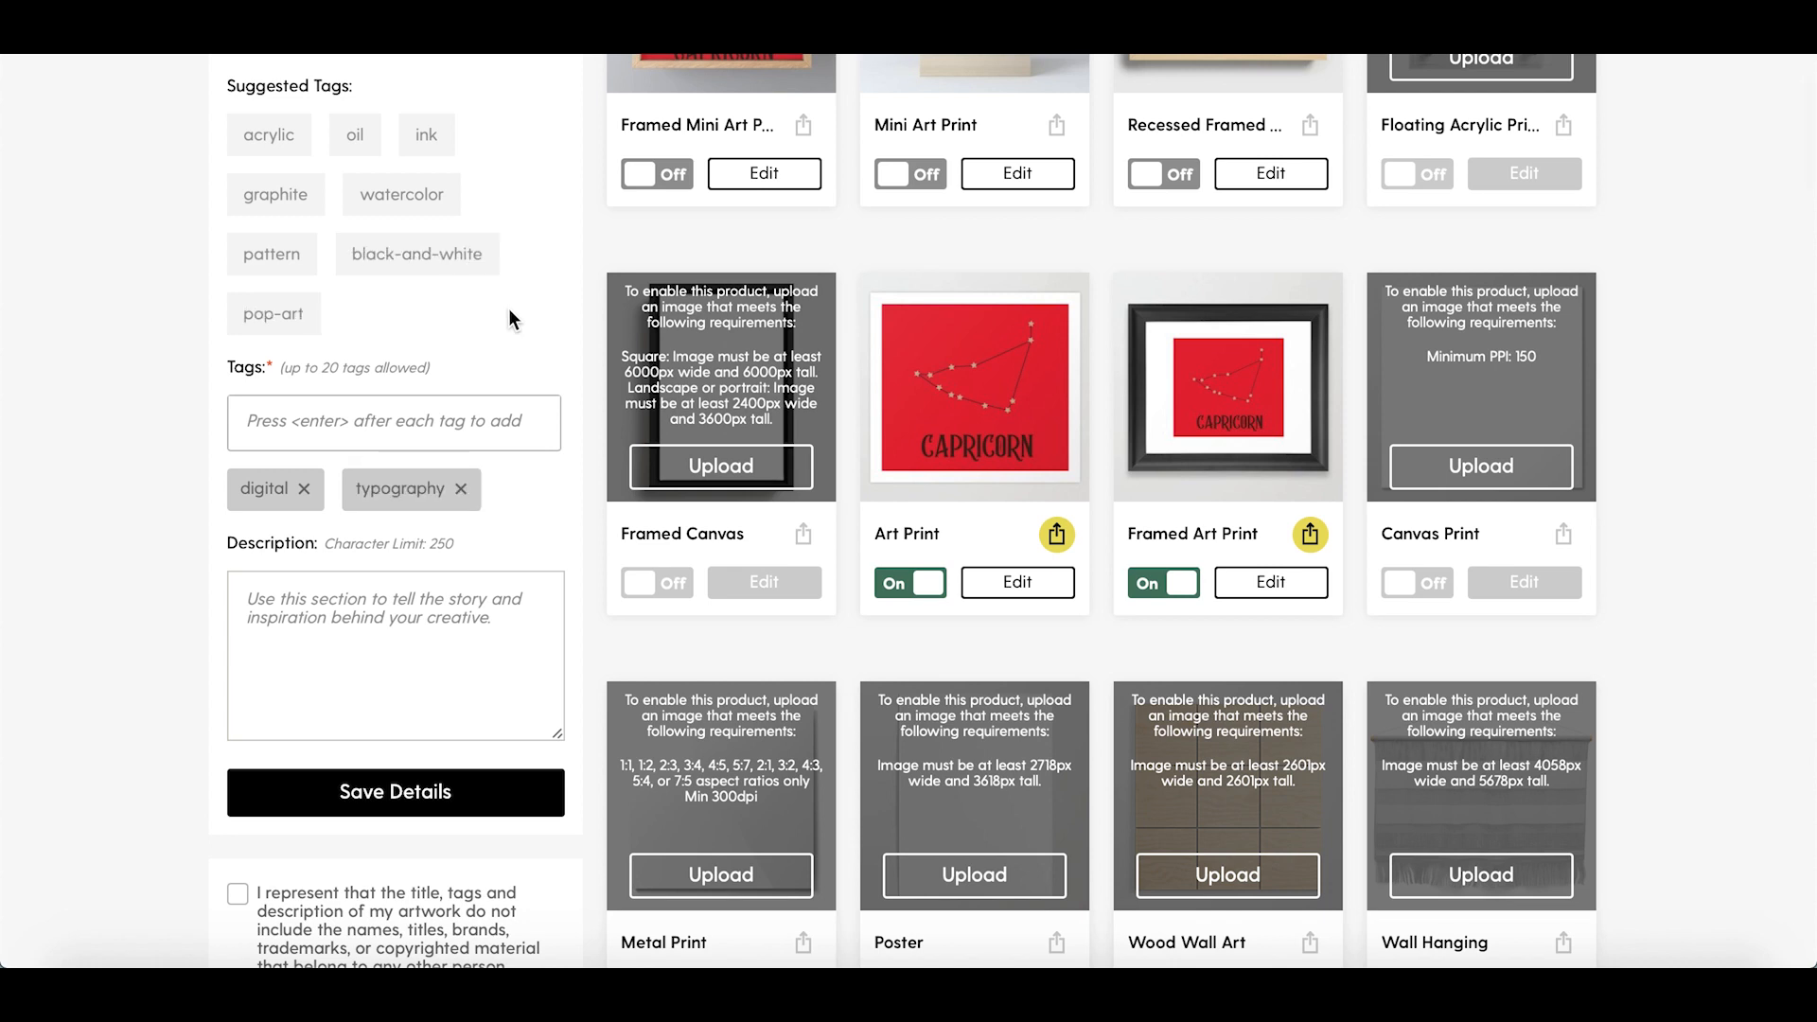
{"action": "scroll", "coordinate": [369, 649], "scroll_direction": "up", "scroll_amount": 4}
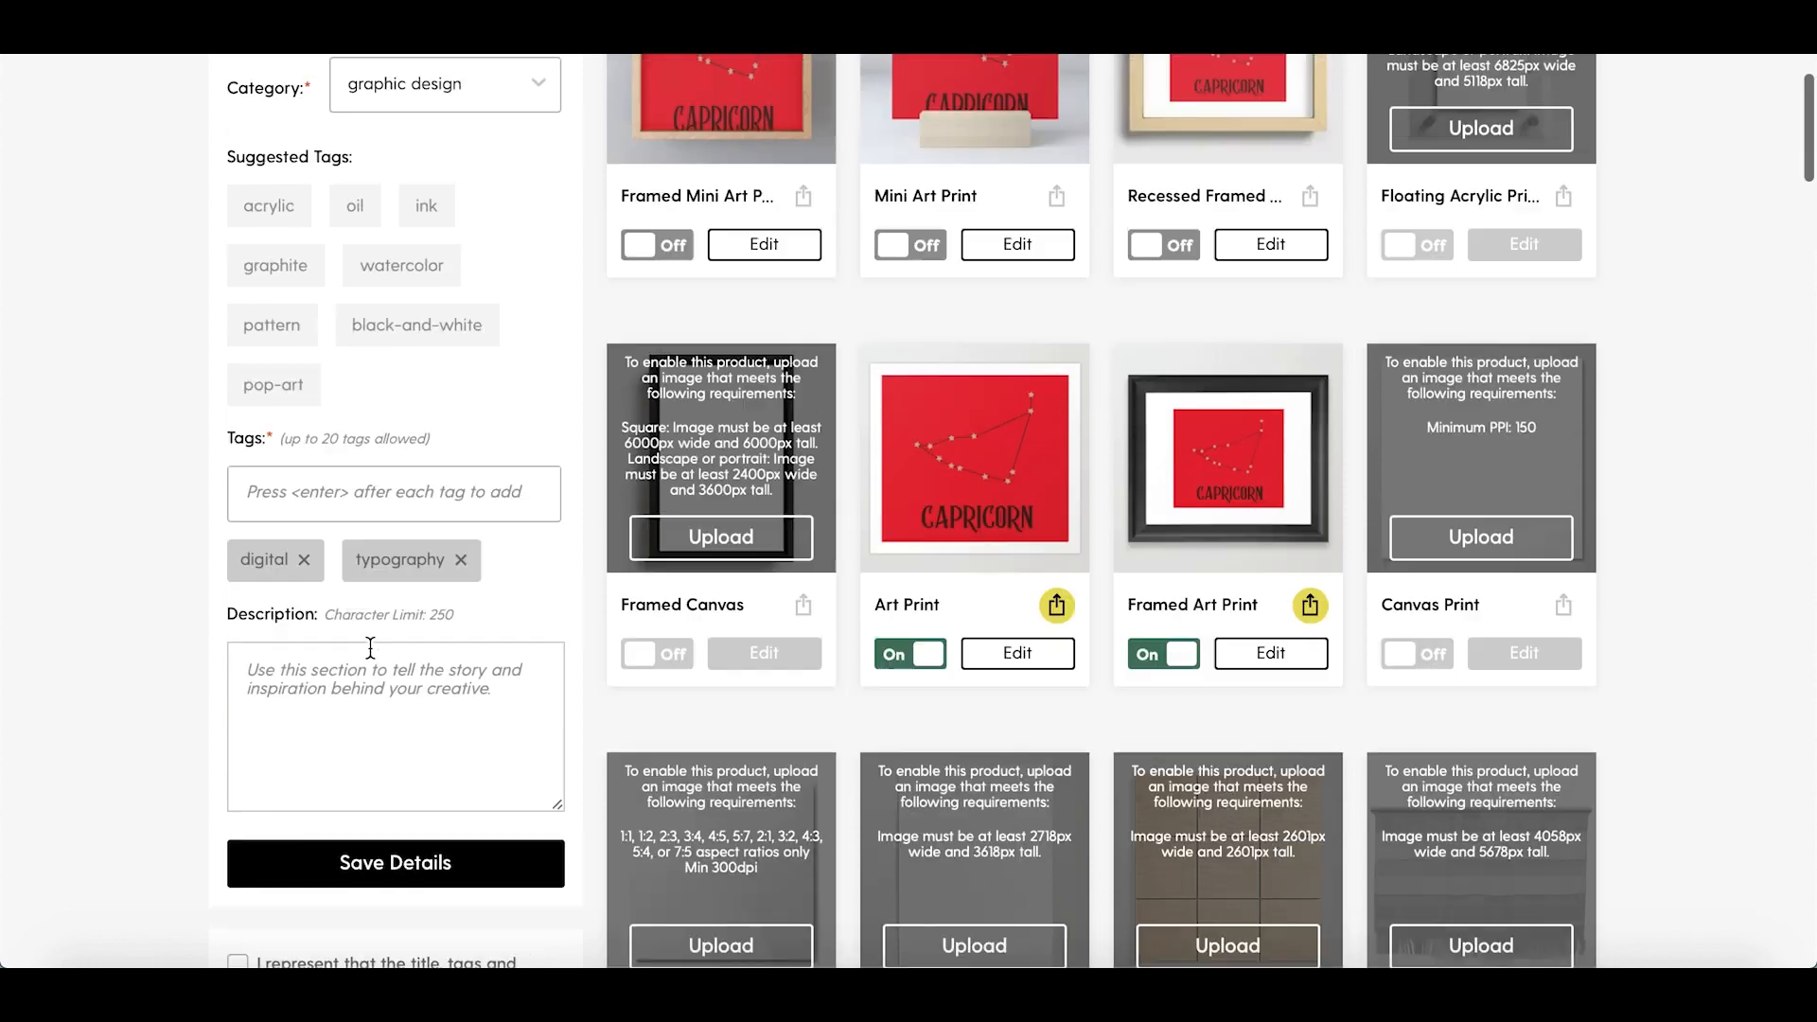
Step: Enter "Caprico" as the artwork description and save the details
{"action": "scroll", "coordinate": [370, 651], "scroll_direction": "down", "scroll_amount": 4}
{"action": "scroll", "coordinate": [372, 659], "scroll_direction": "down", "scroll_amount": 2}
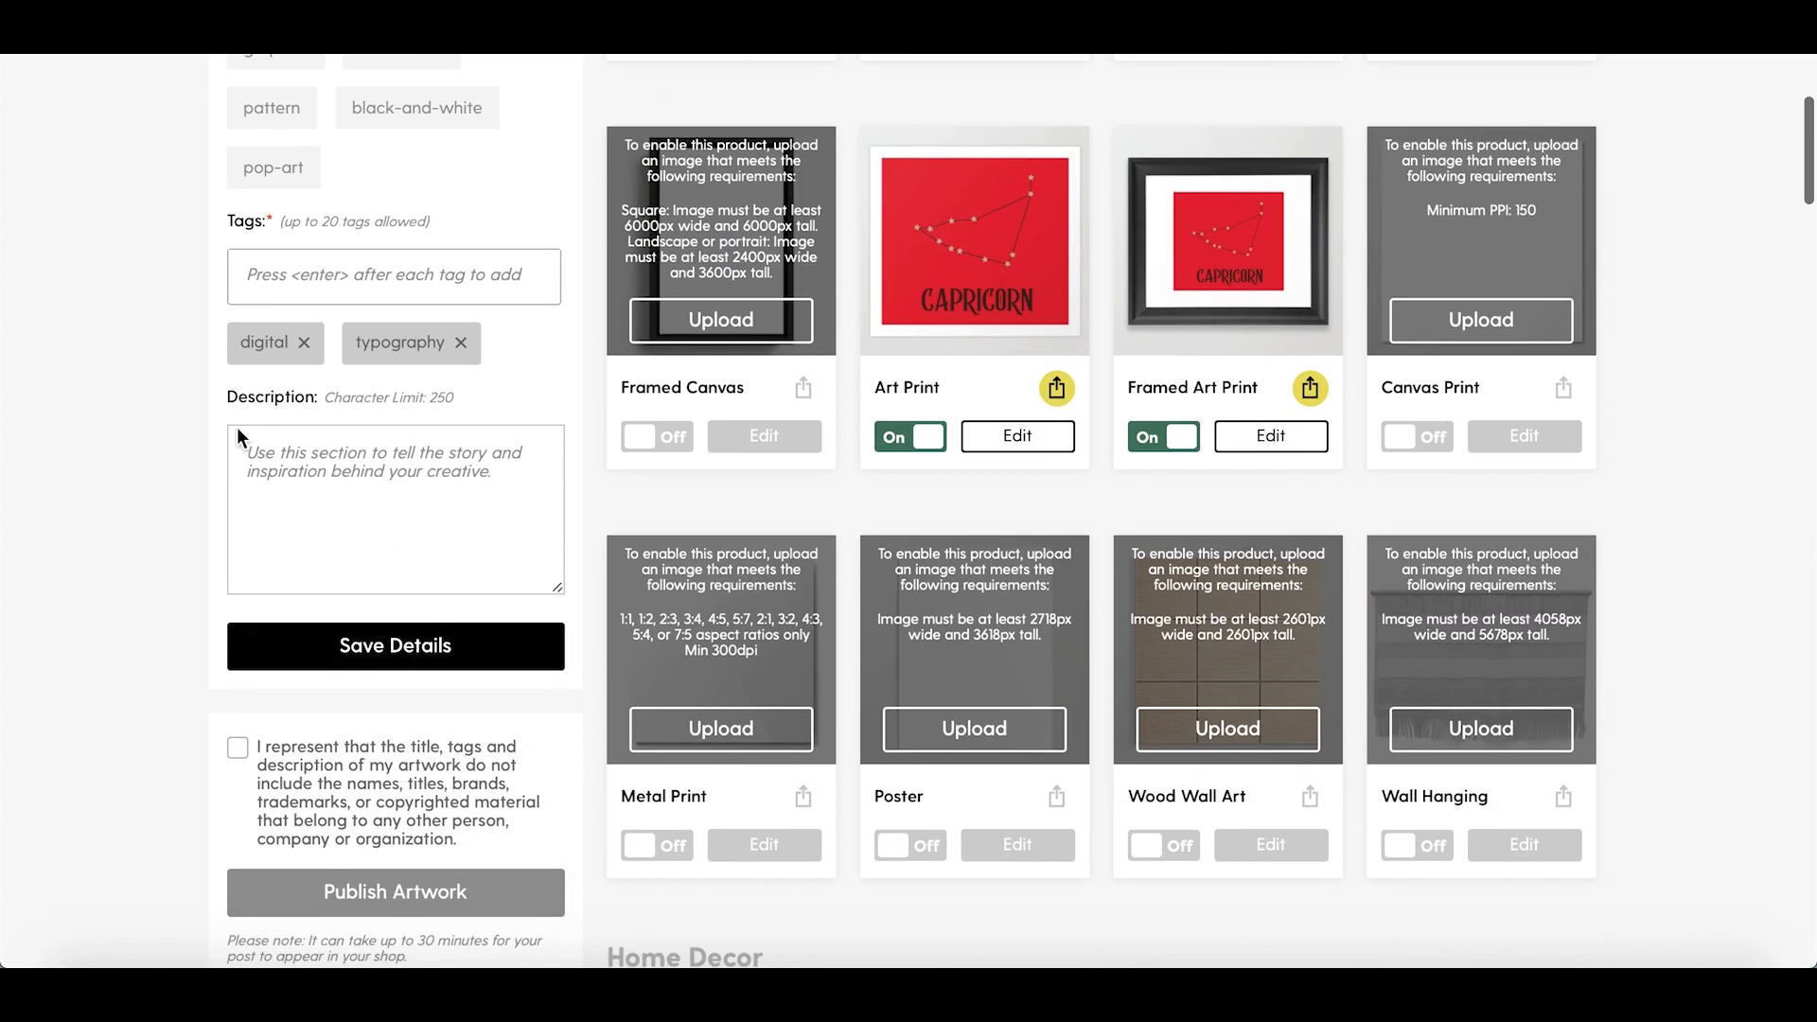
{"action": "left_click", "coordinate": [354, 503]}
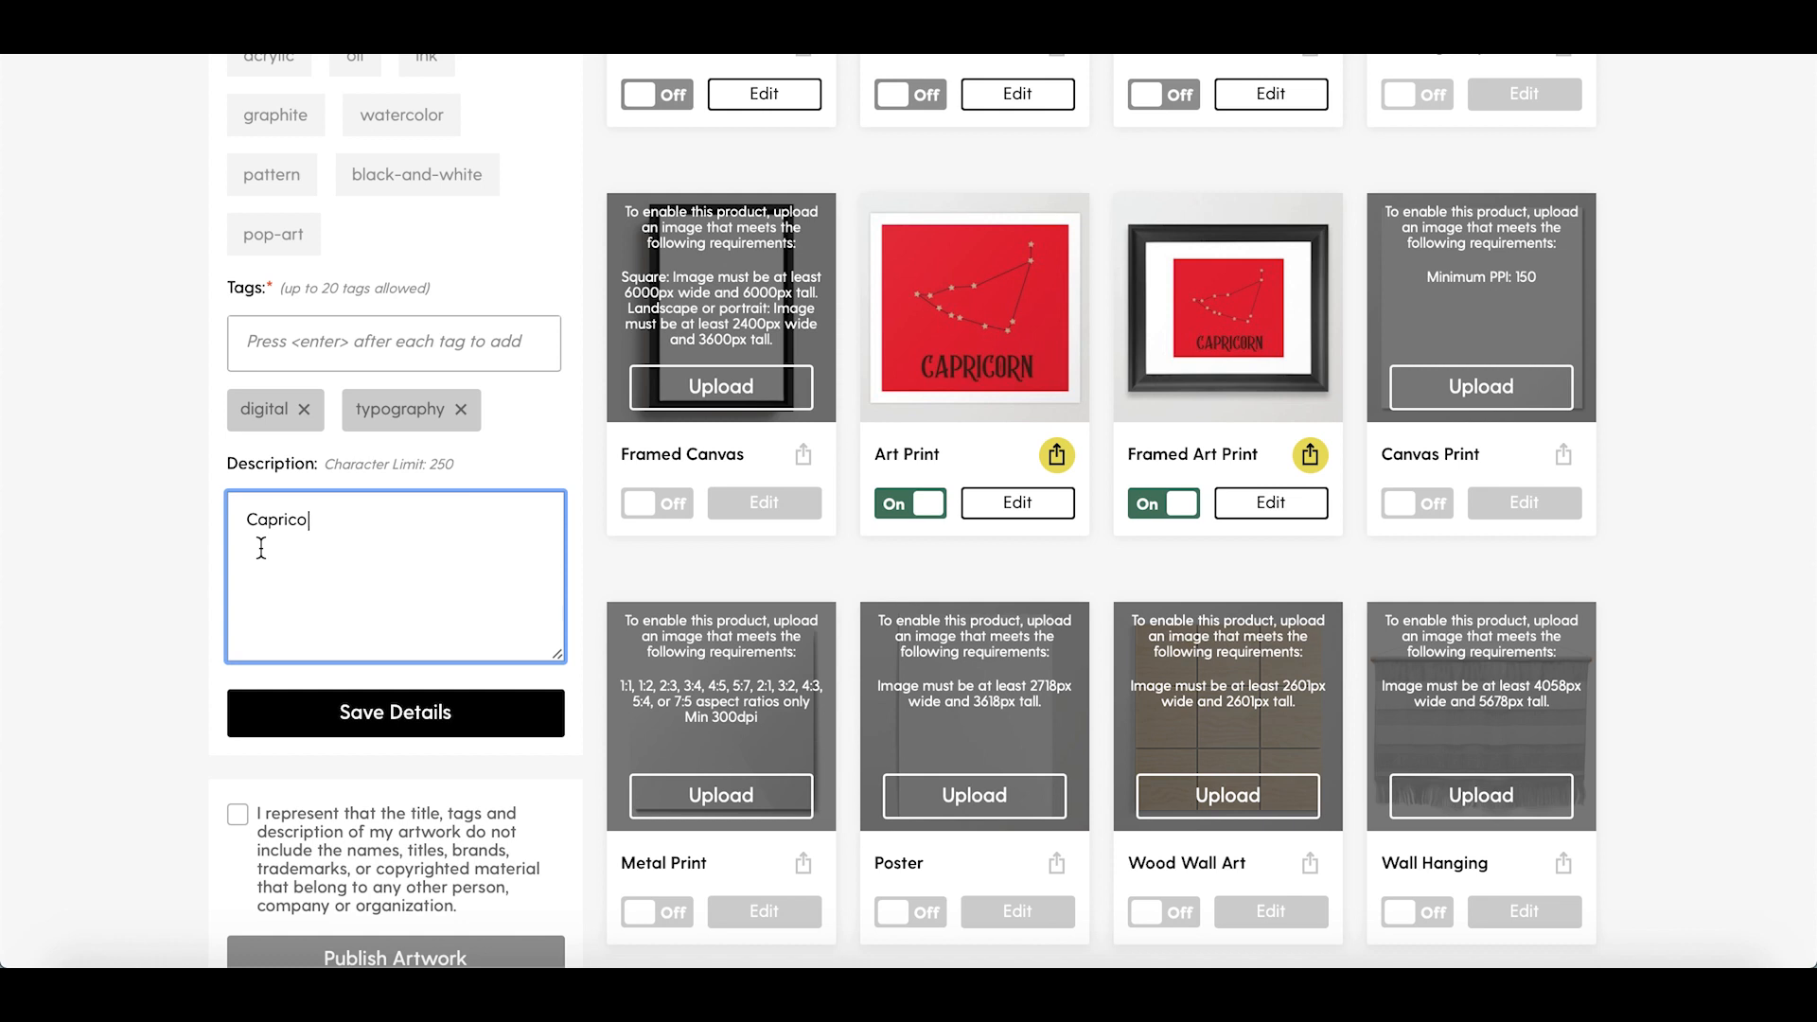
{"action": "left_click", "coordinate": [112, 597]}
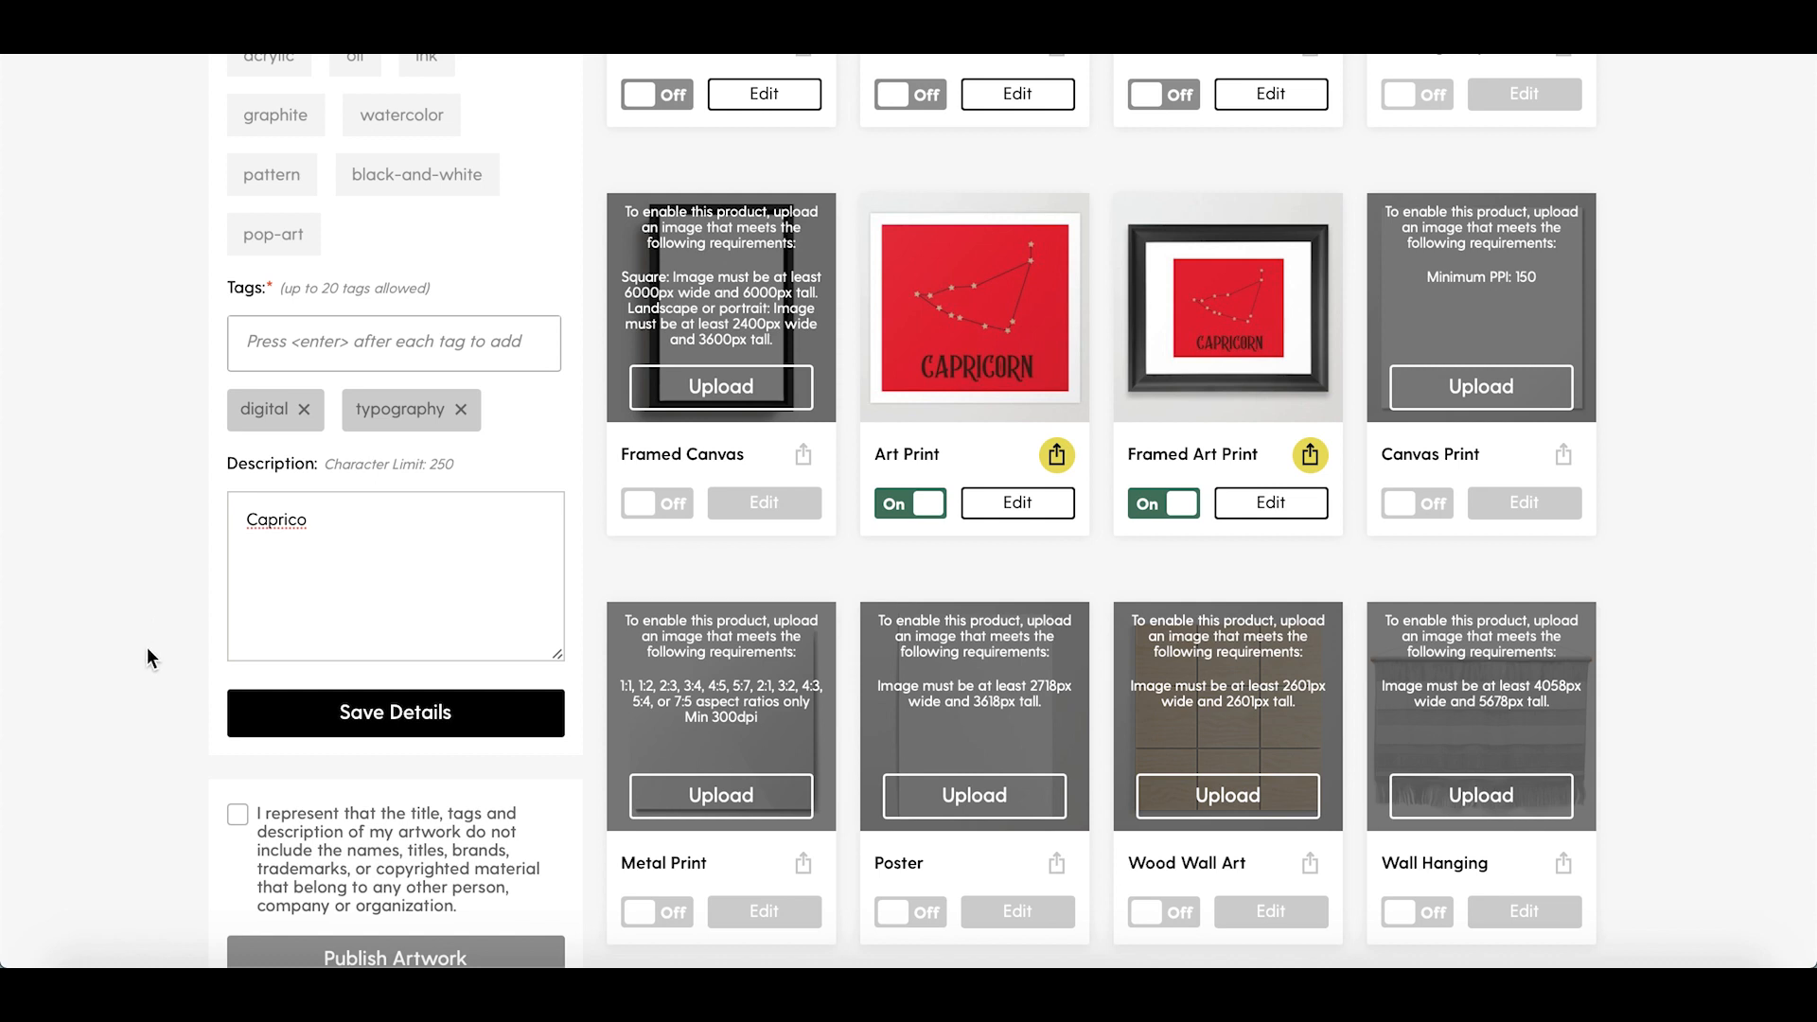
{"action": "left_click", "coordinate": [421, 731]}
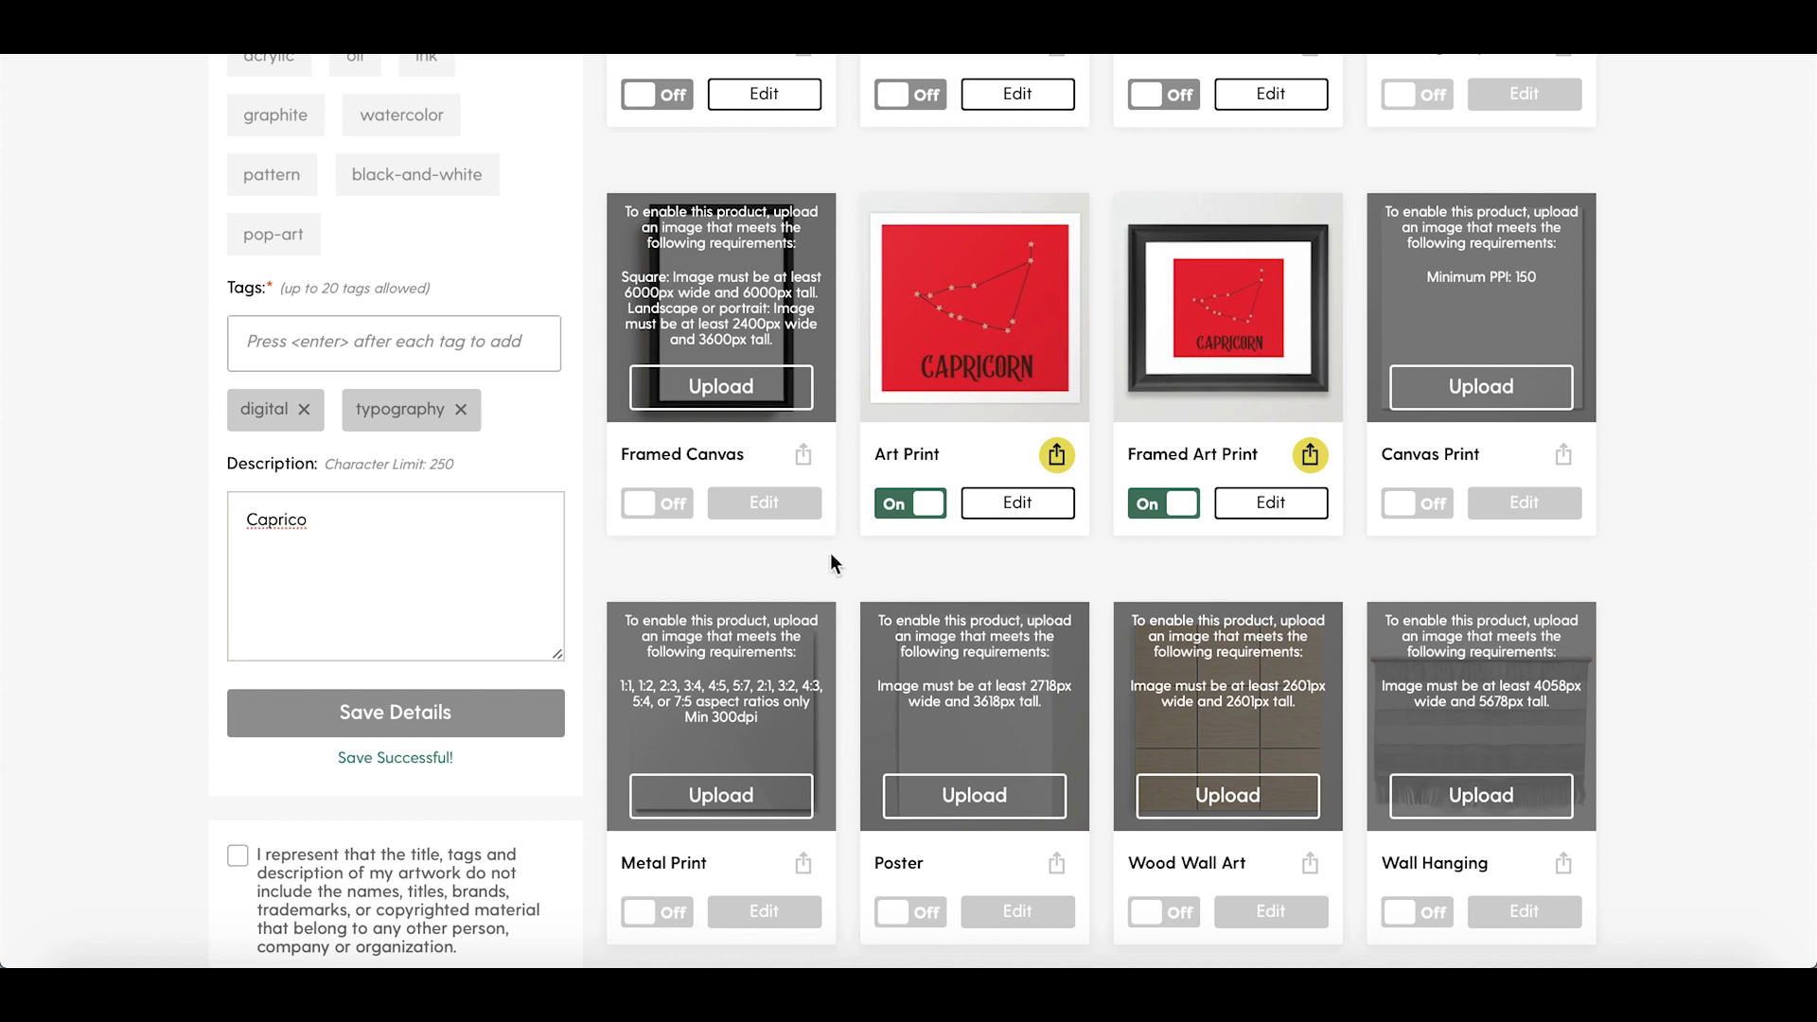
Step: Enable the Recessed Framed product in the Wall Art section
{"action": "scroll", "coordinate": [831, 557], "scroll_direction": "up", "scroll_amount": 4}
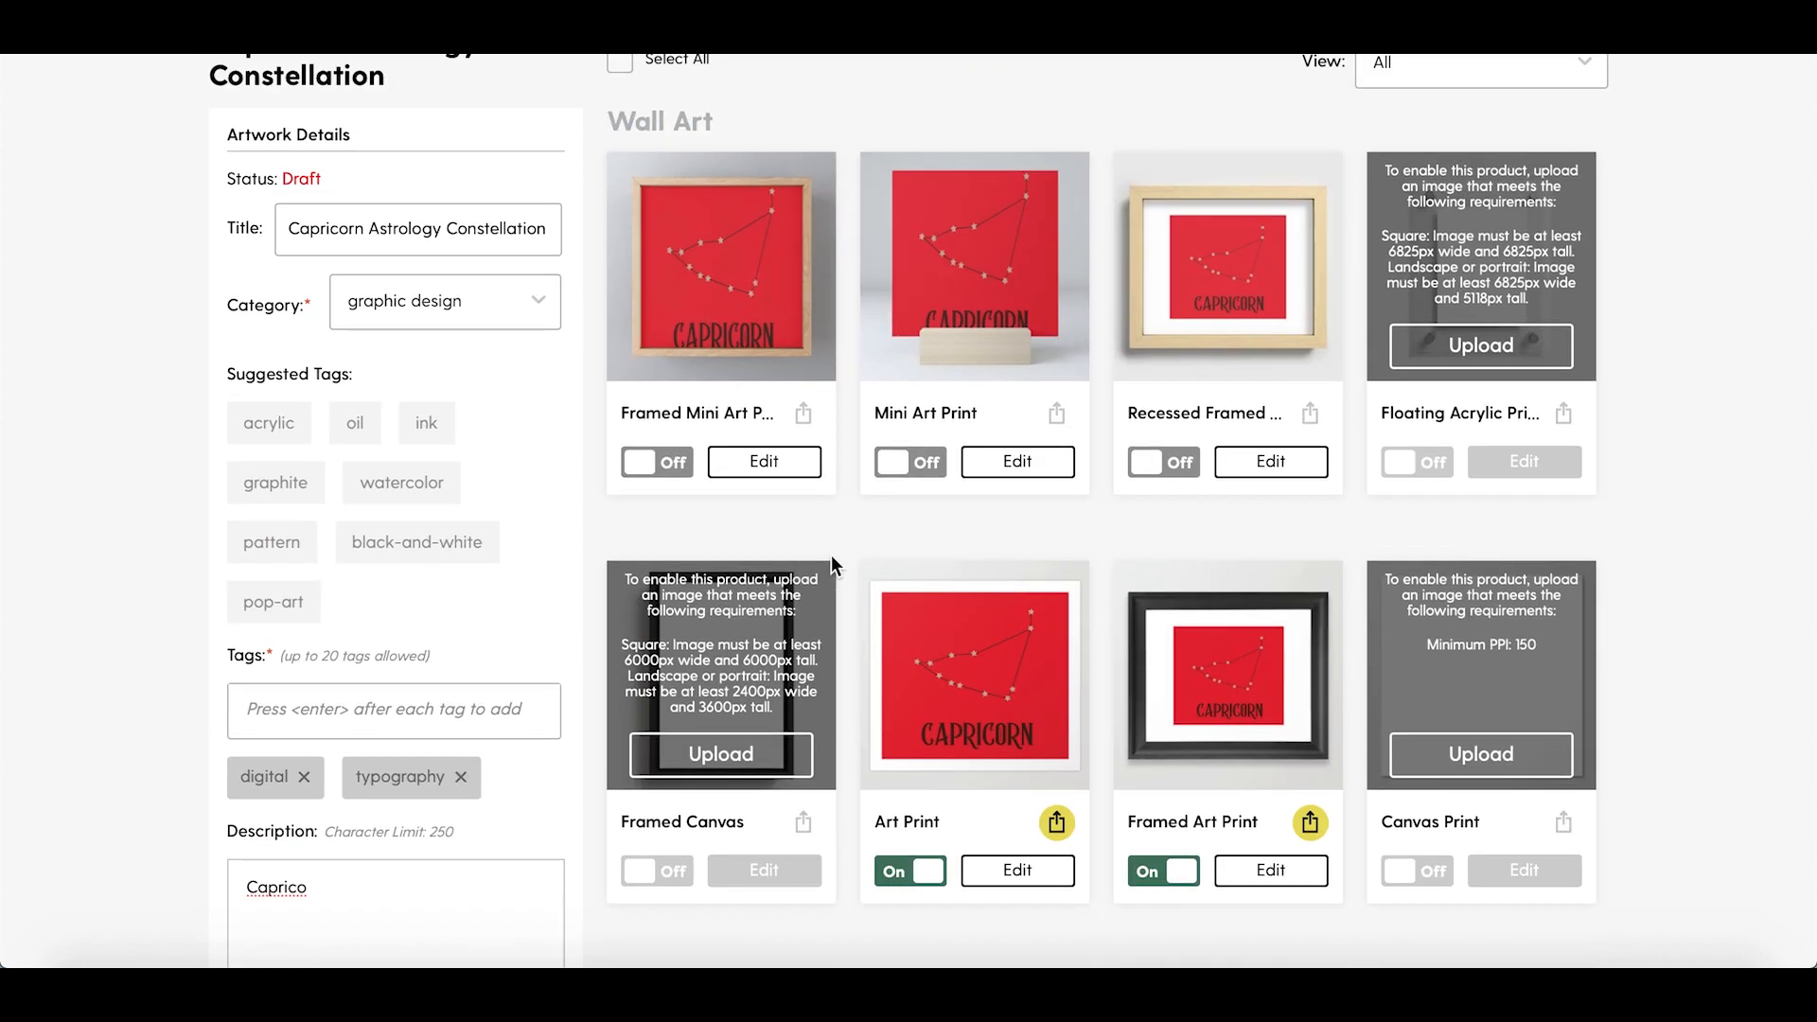
{"action": "scroll", "coordinate": [831, 558], "scroll_direction": "up", "scroll_amount": 1}
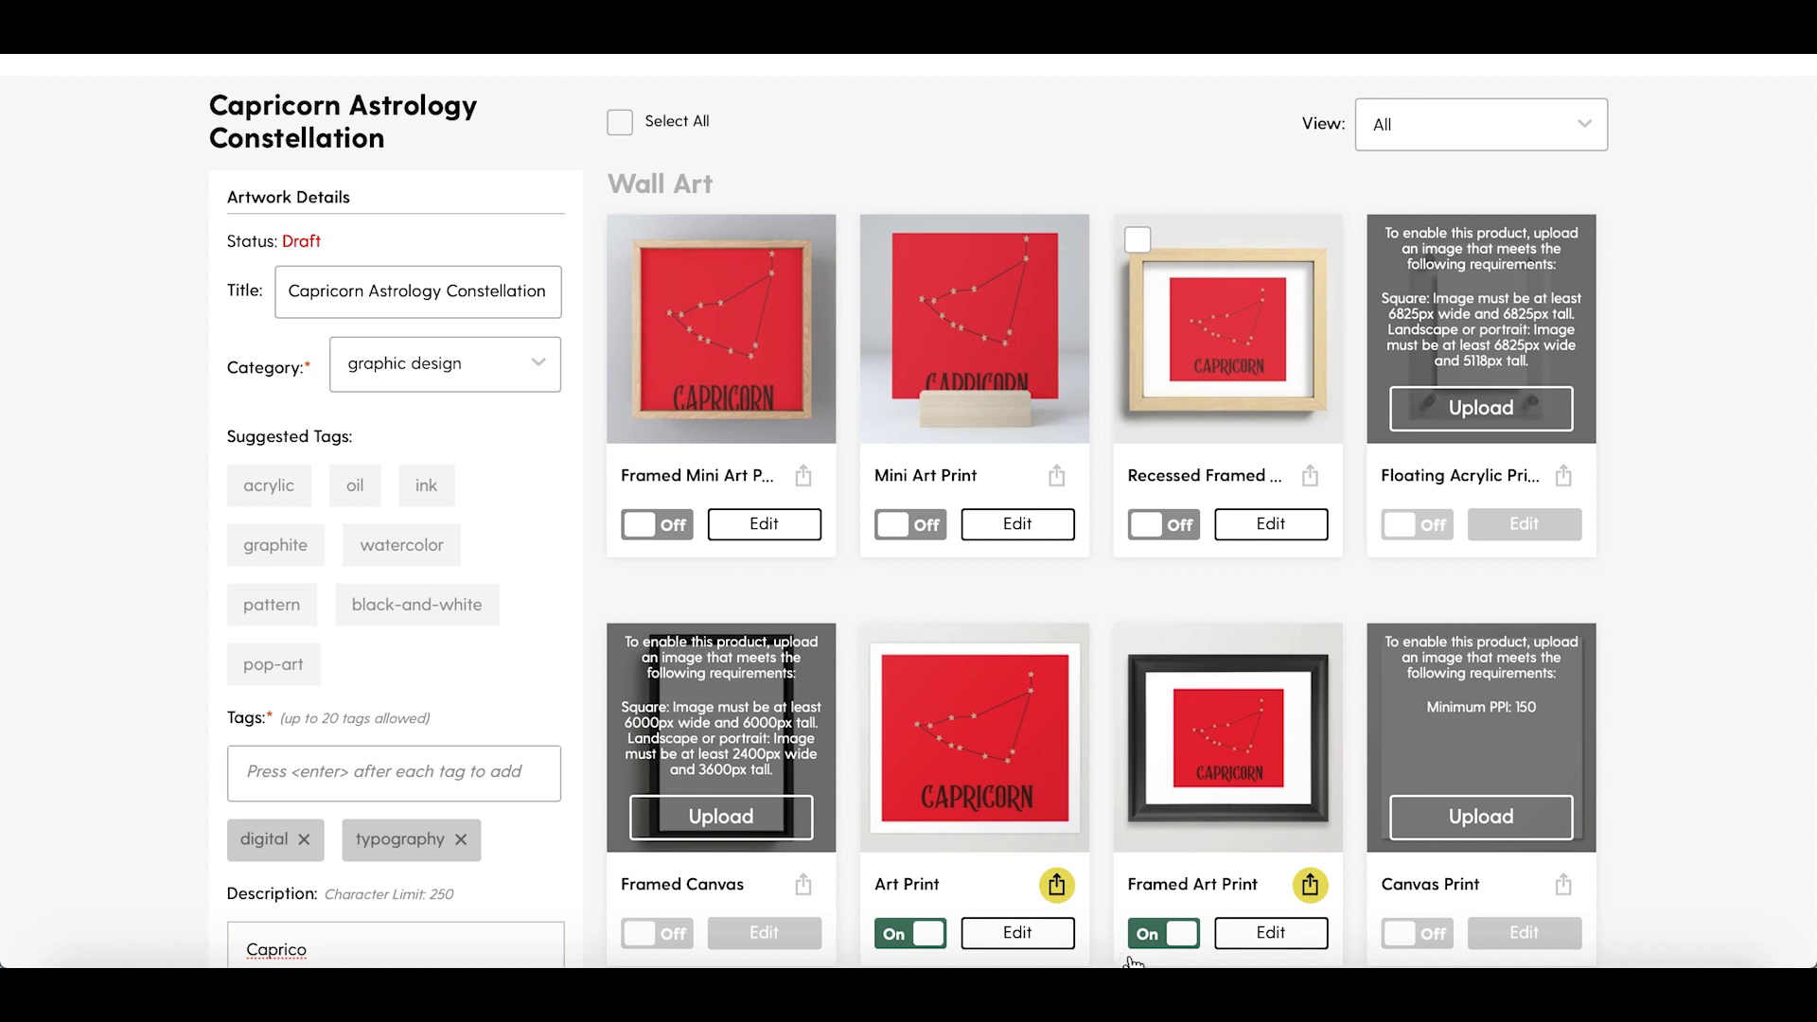
{"action": "left_click", "coordinate": [1163, 524]}
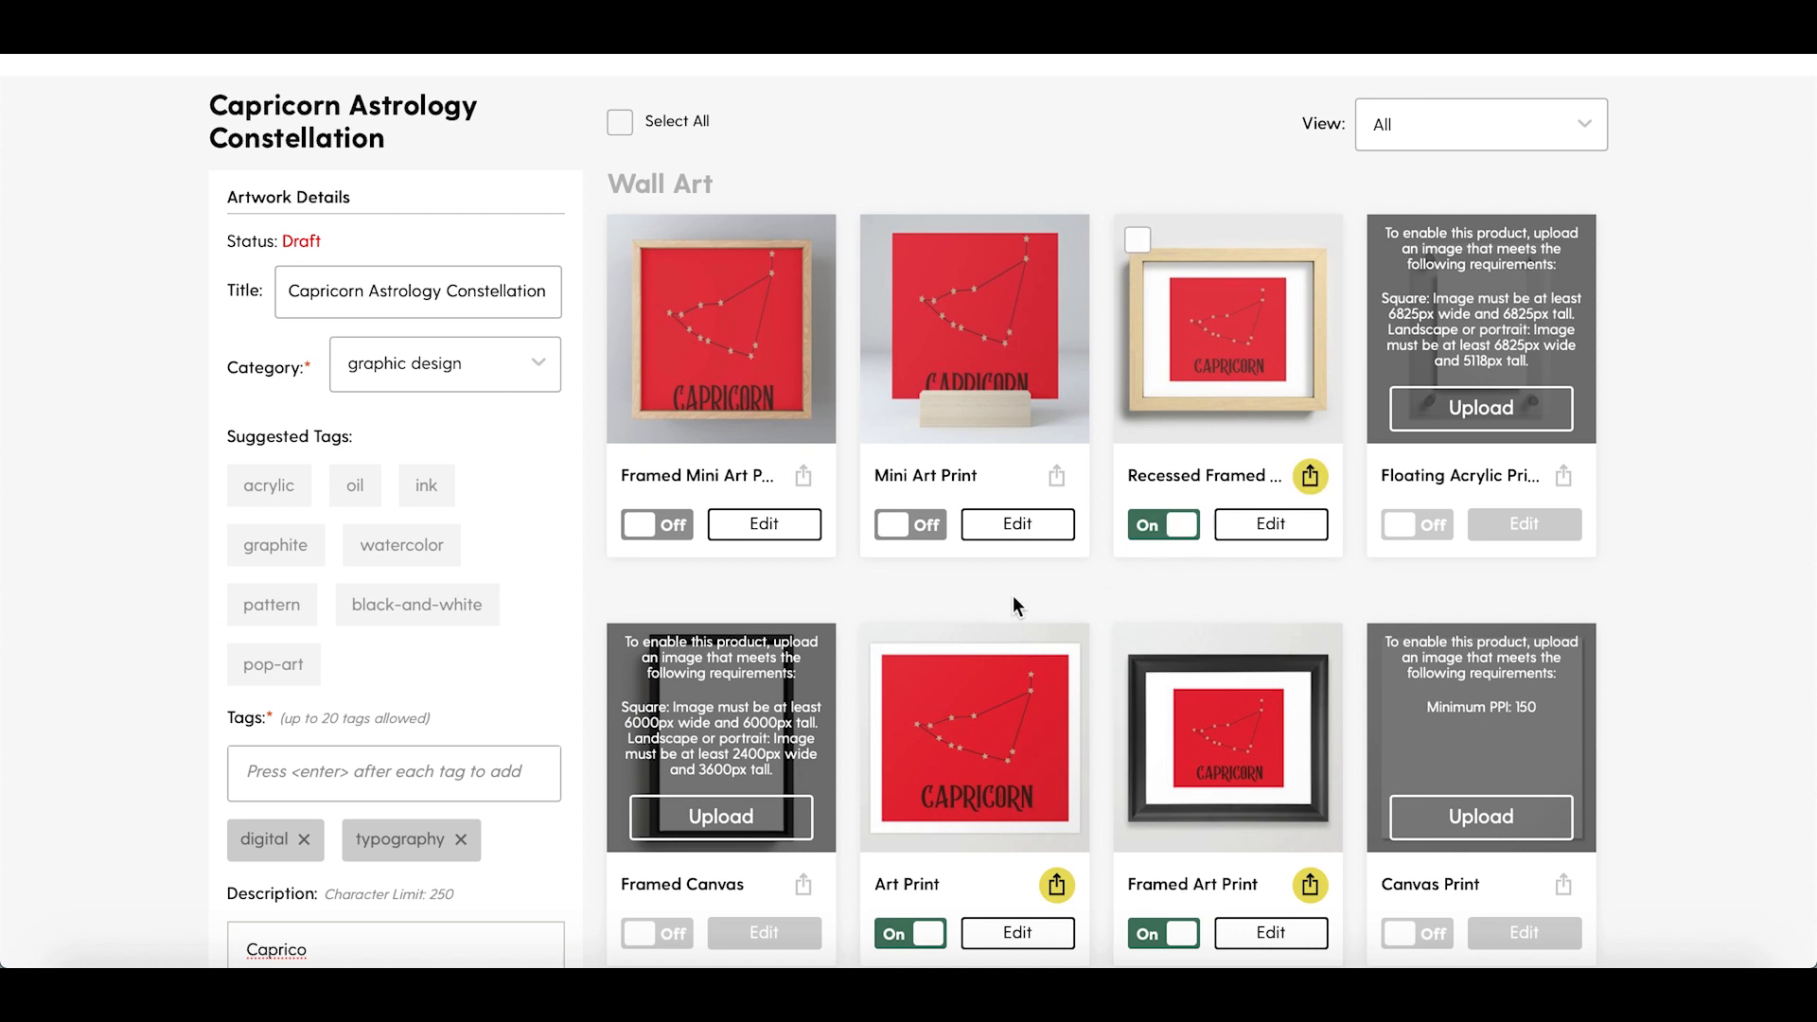
Step: Look over the product list and open the Mini Art Print for editing
{"action": "scroll", "coordinate": [1004, 613], "scroll_direction": "down", "scroll_amount": 6}
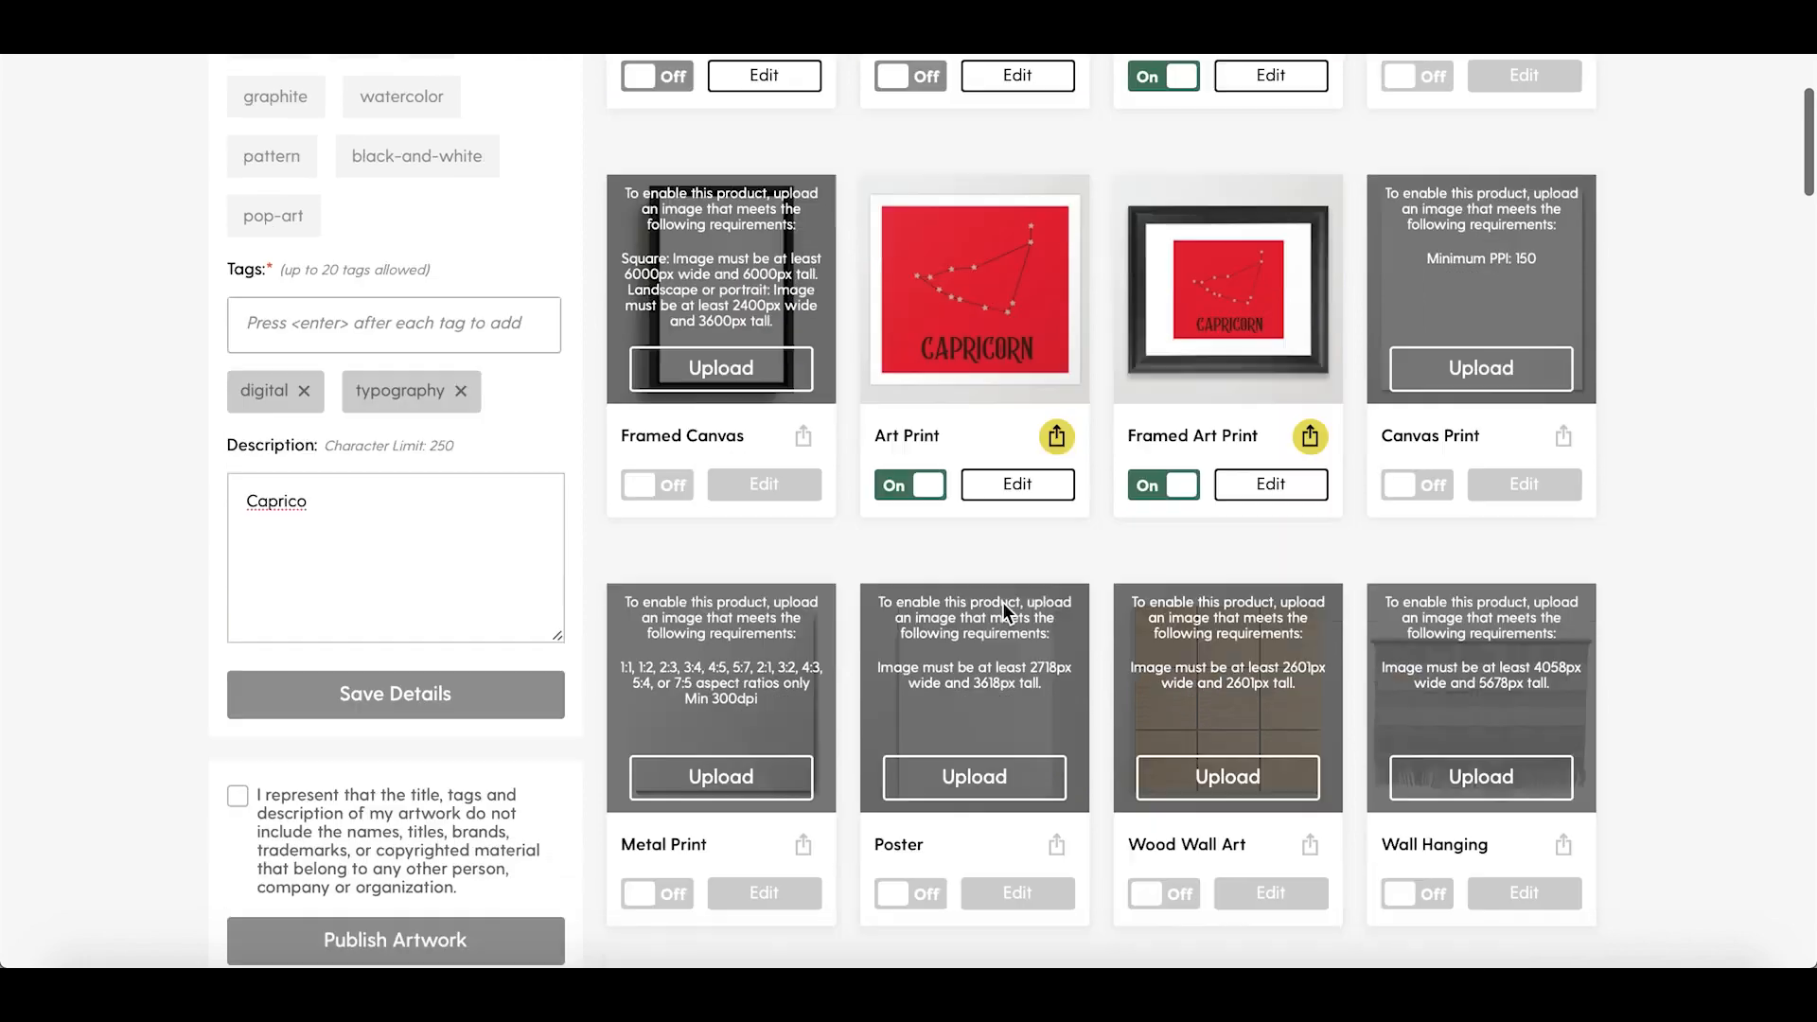
{"action": "scroll", "coordinate": [1000, 602], "scroll_direction": "down", "scroll_amount": 3}
{"action": "scroll", "coordinate": [999, 602], "scroll_direction": "up", "scroll_amount": 10}
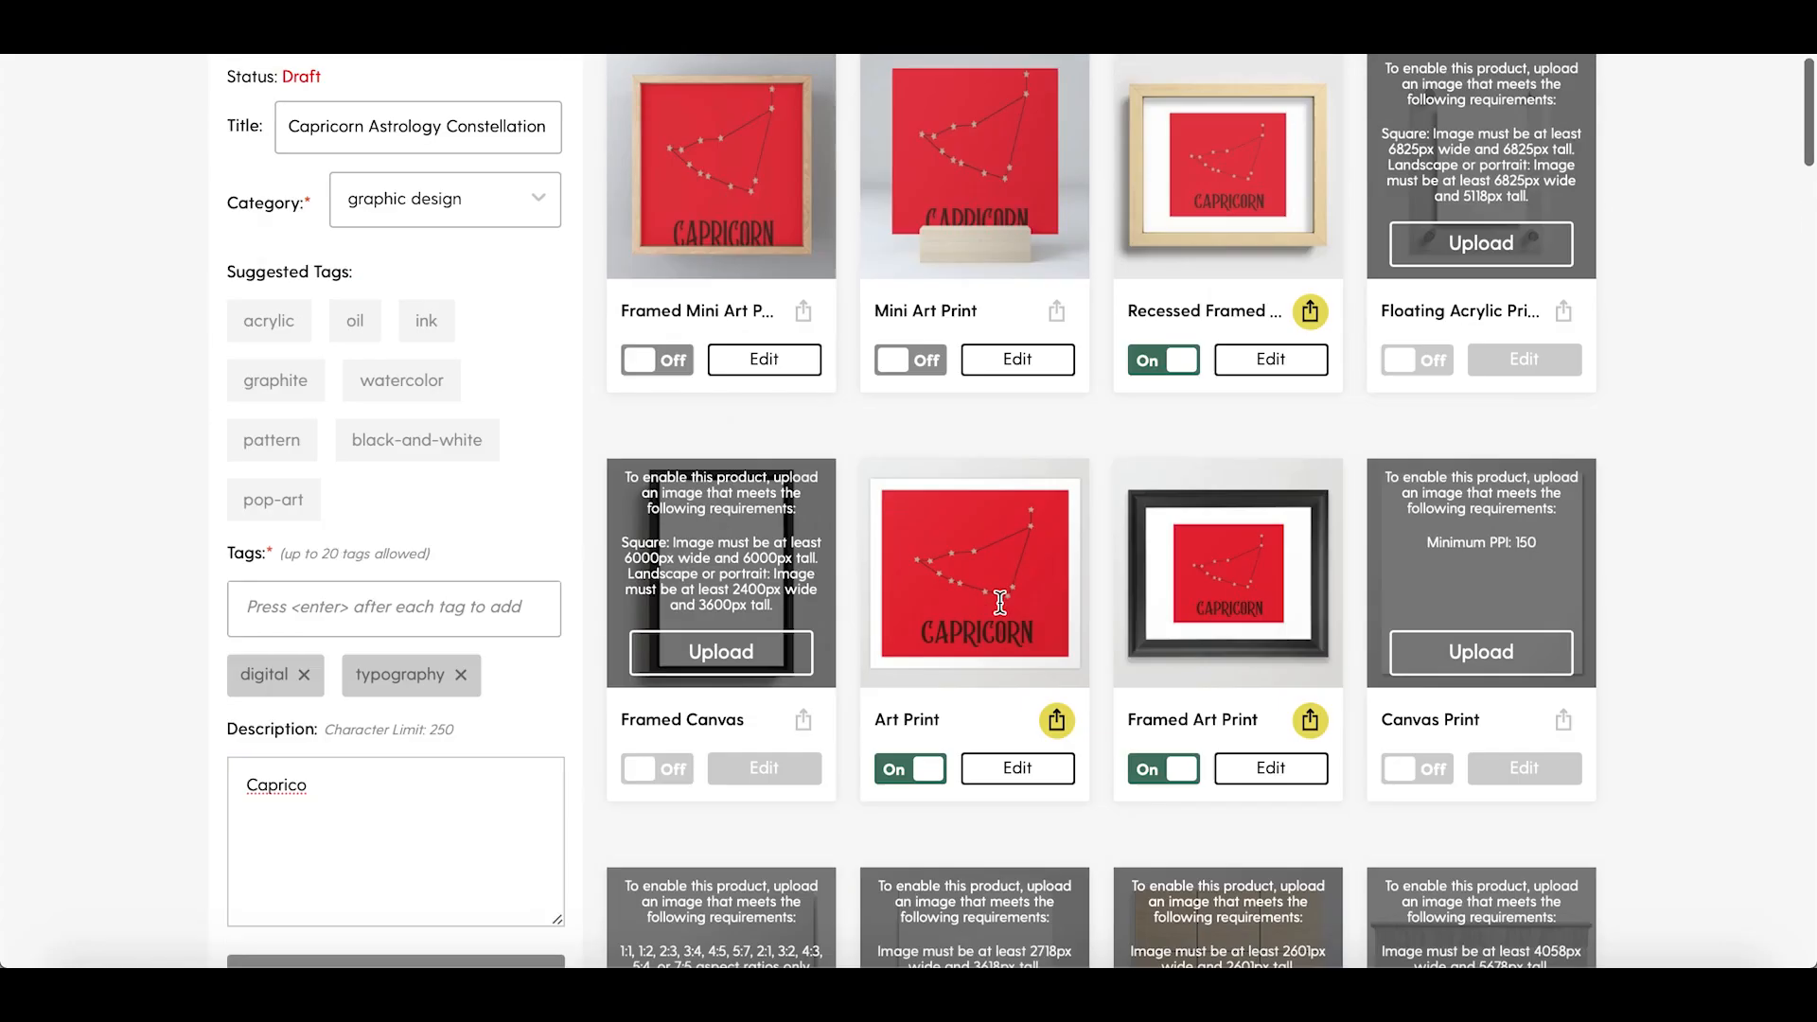
{"action": "scroll", "coordinate": [999, 602], "scroll_direction": "down", "scroll_amount": 12}
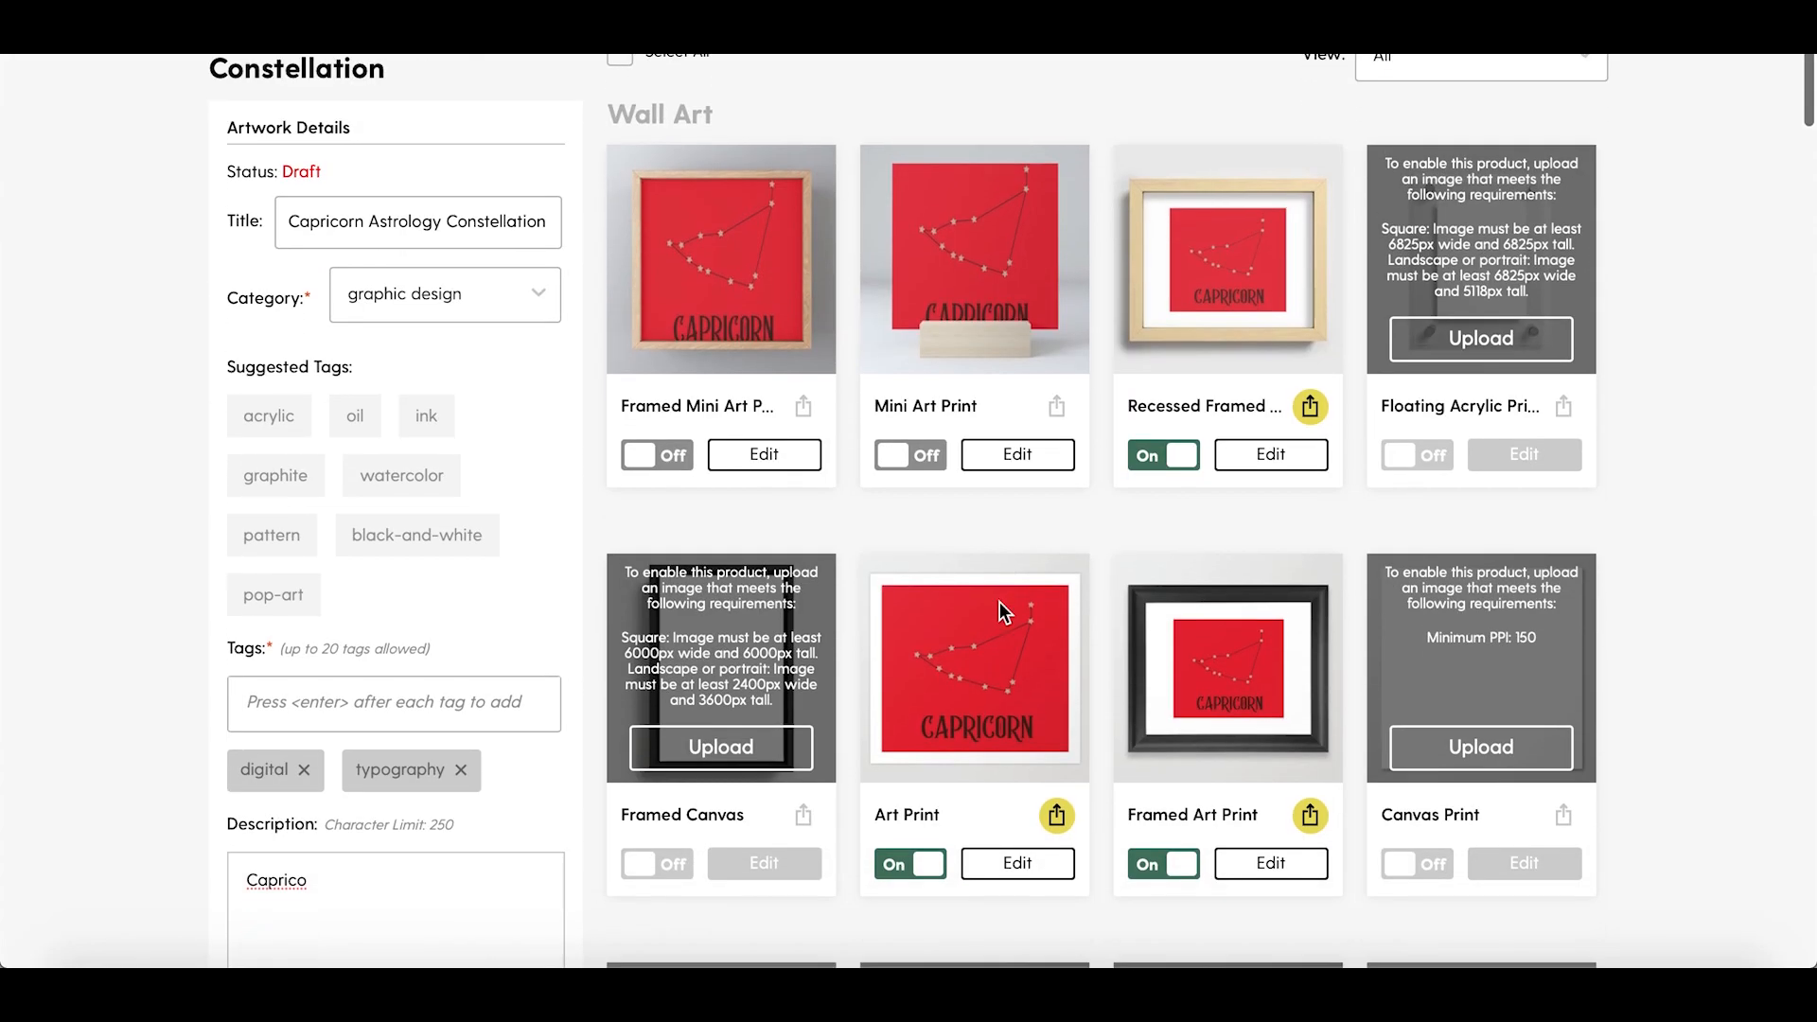
{"action": "scroll", "coordinate": [999, 602], "scroll_direction": "up", "scroll_amount": 3}
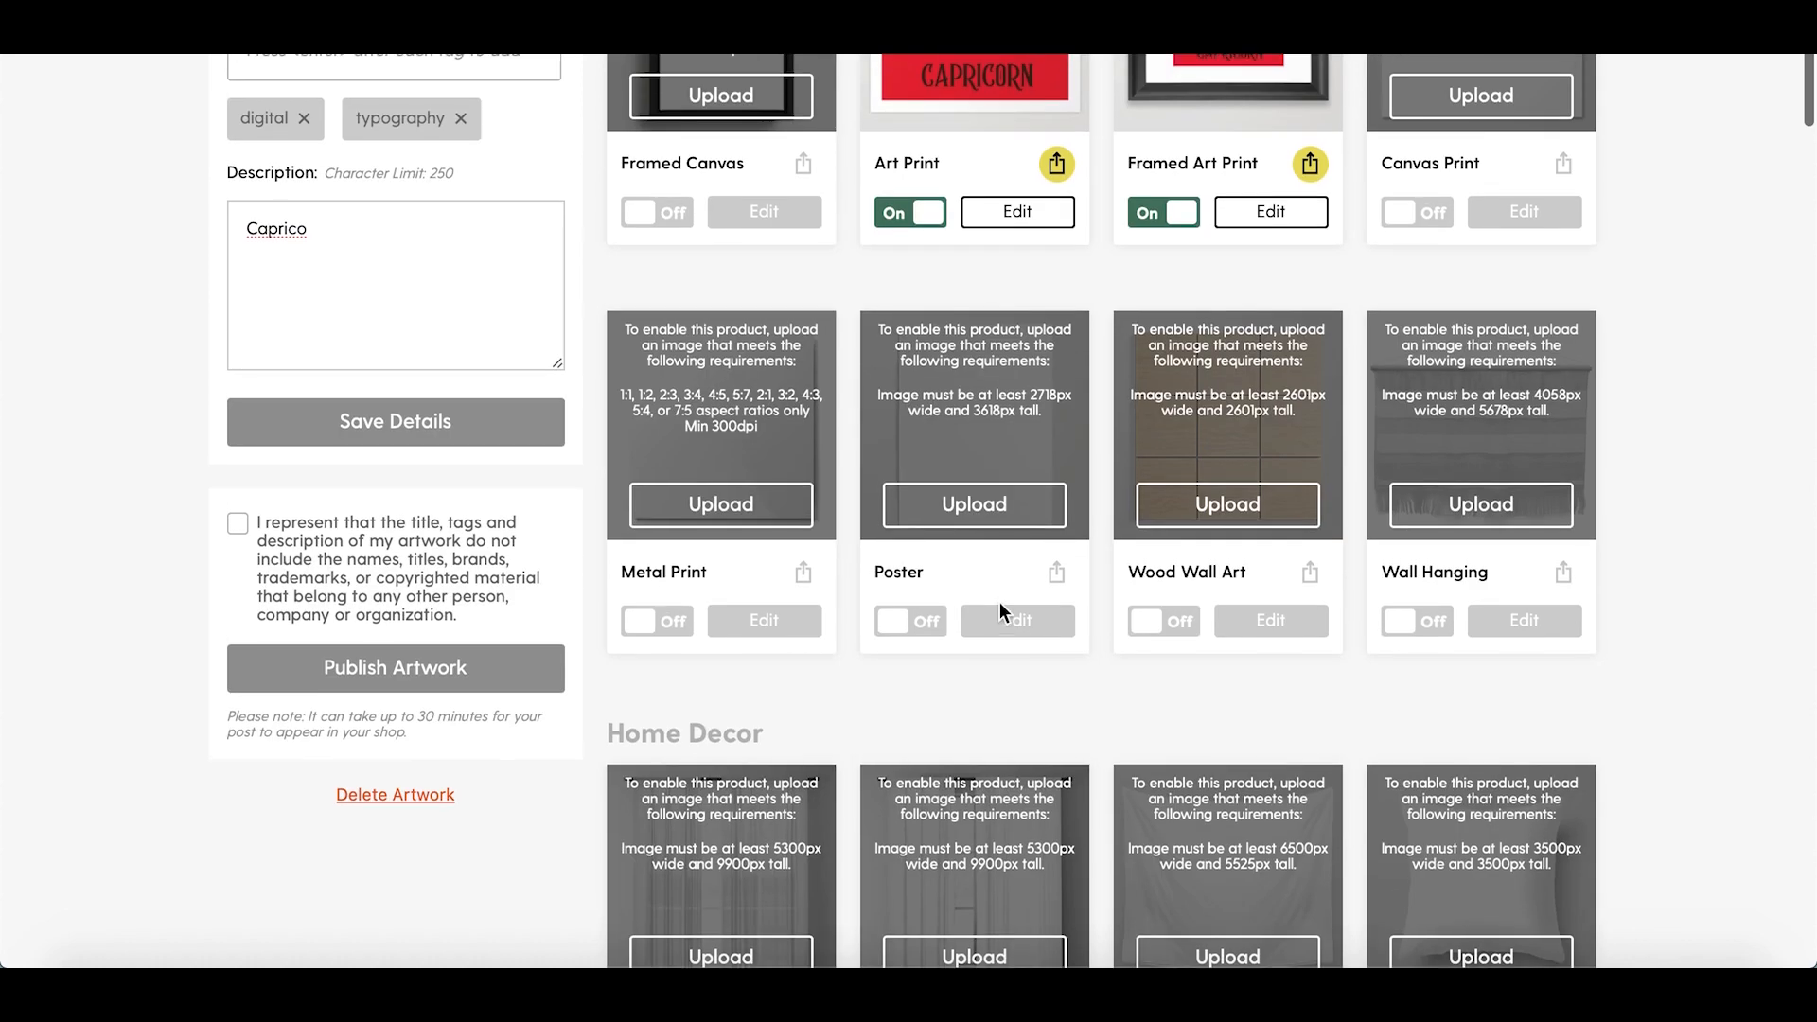
{"action": "scroll", "coordinate": [999, 602], "scroll_direction": "up", "scroll_amount": 8}
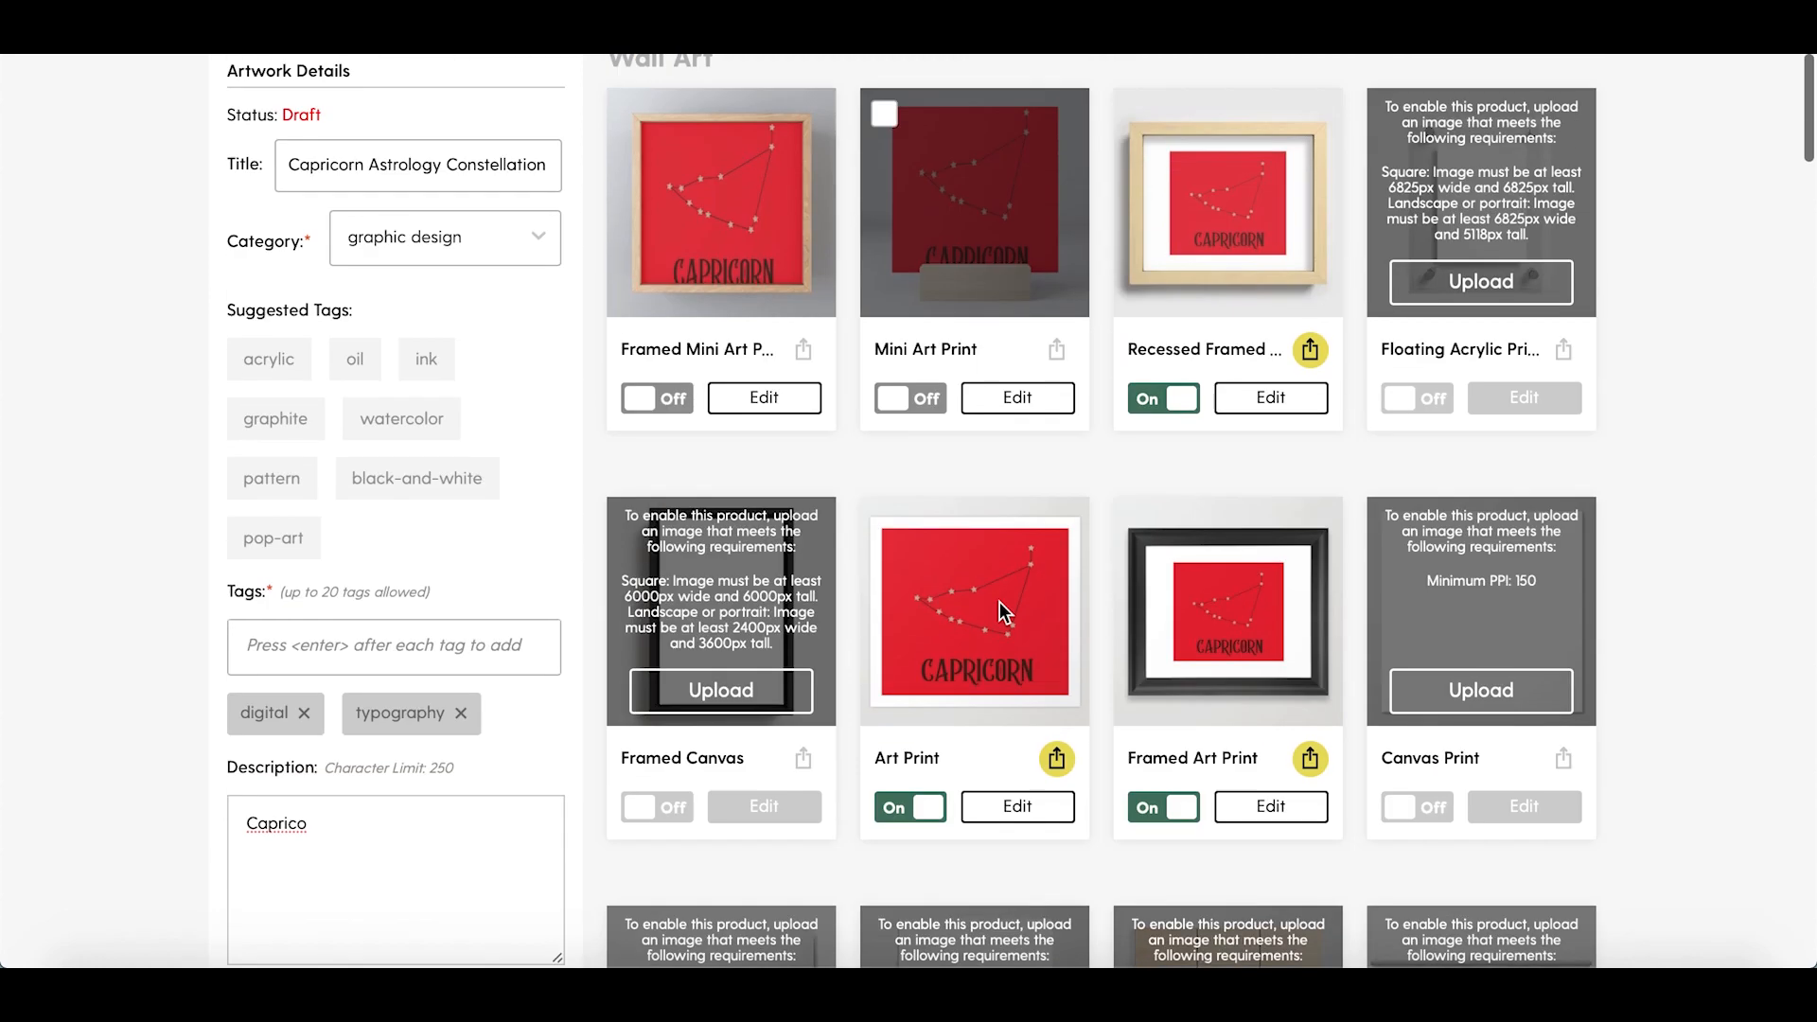
{"action": "scroll", "coordinate": [999, 602], "scroll_direction": "down", "scroll_amount": 1}
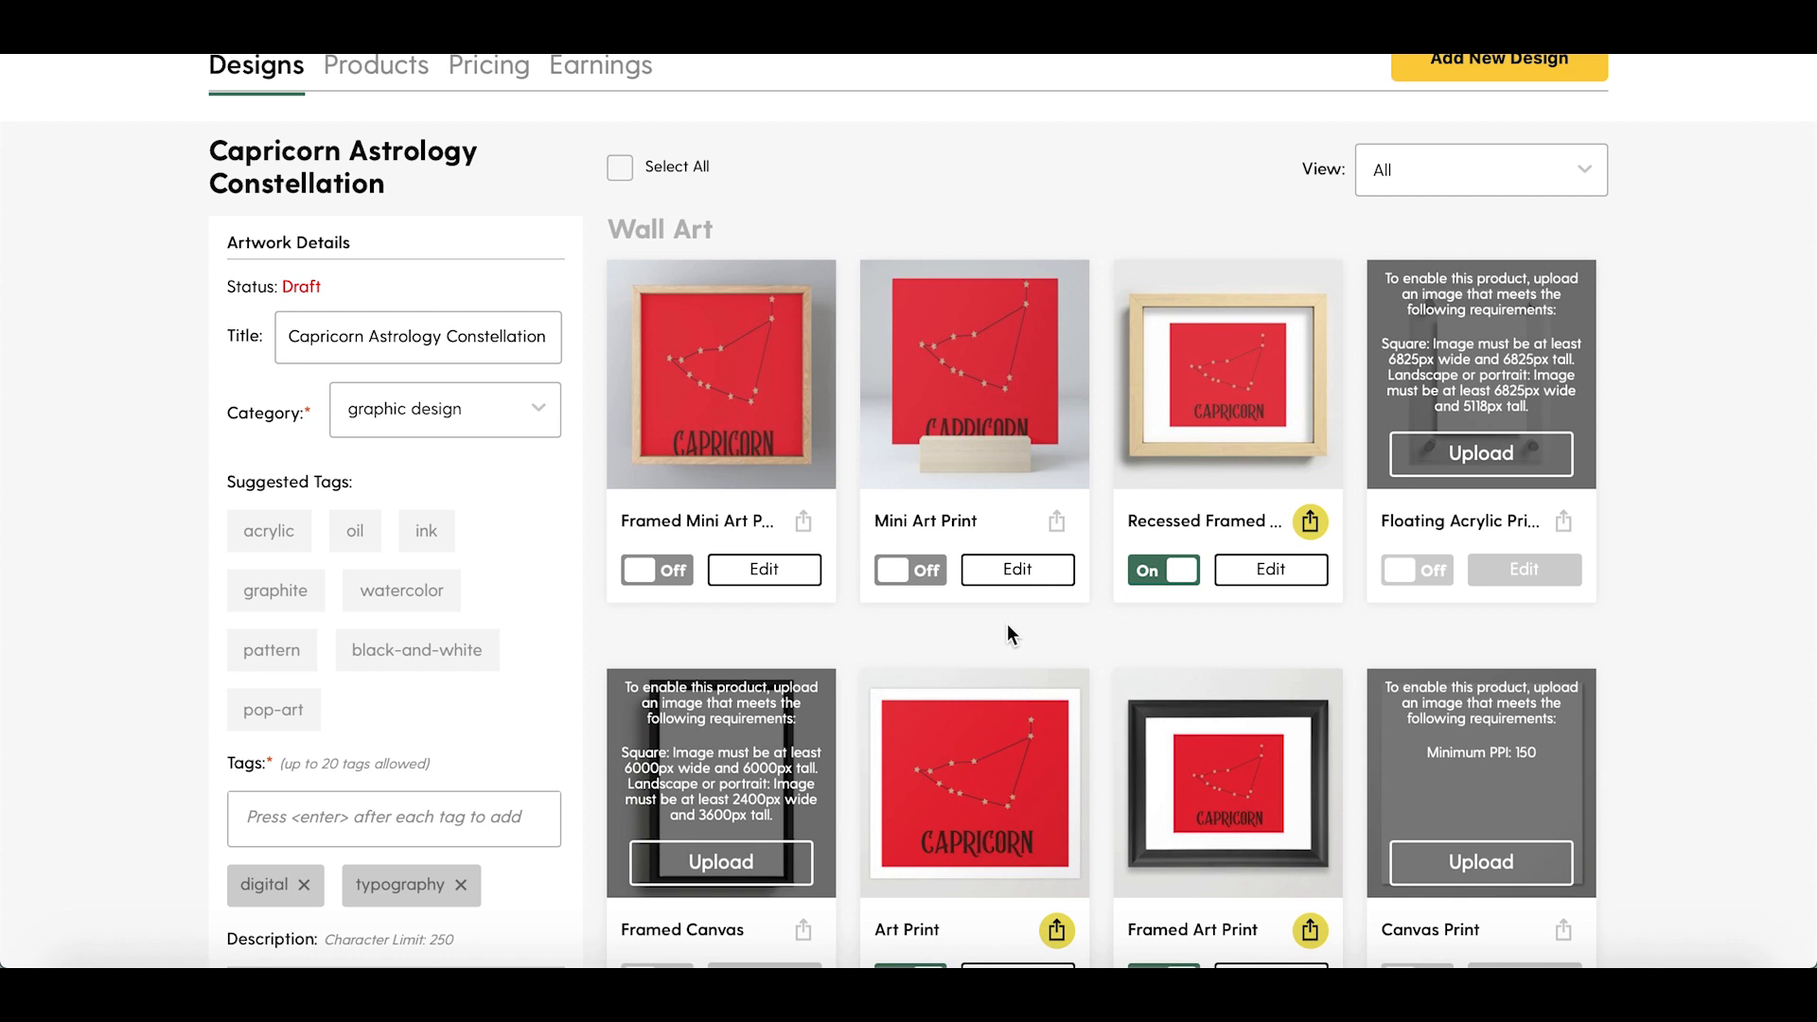
{"action": "left_click", "coordinate": [1020, 572]}
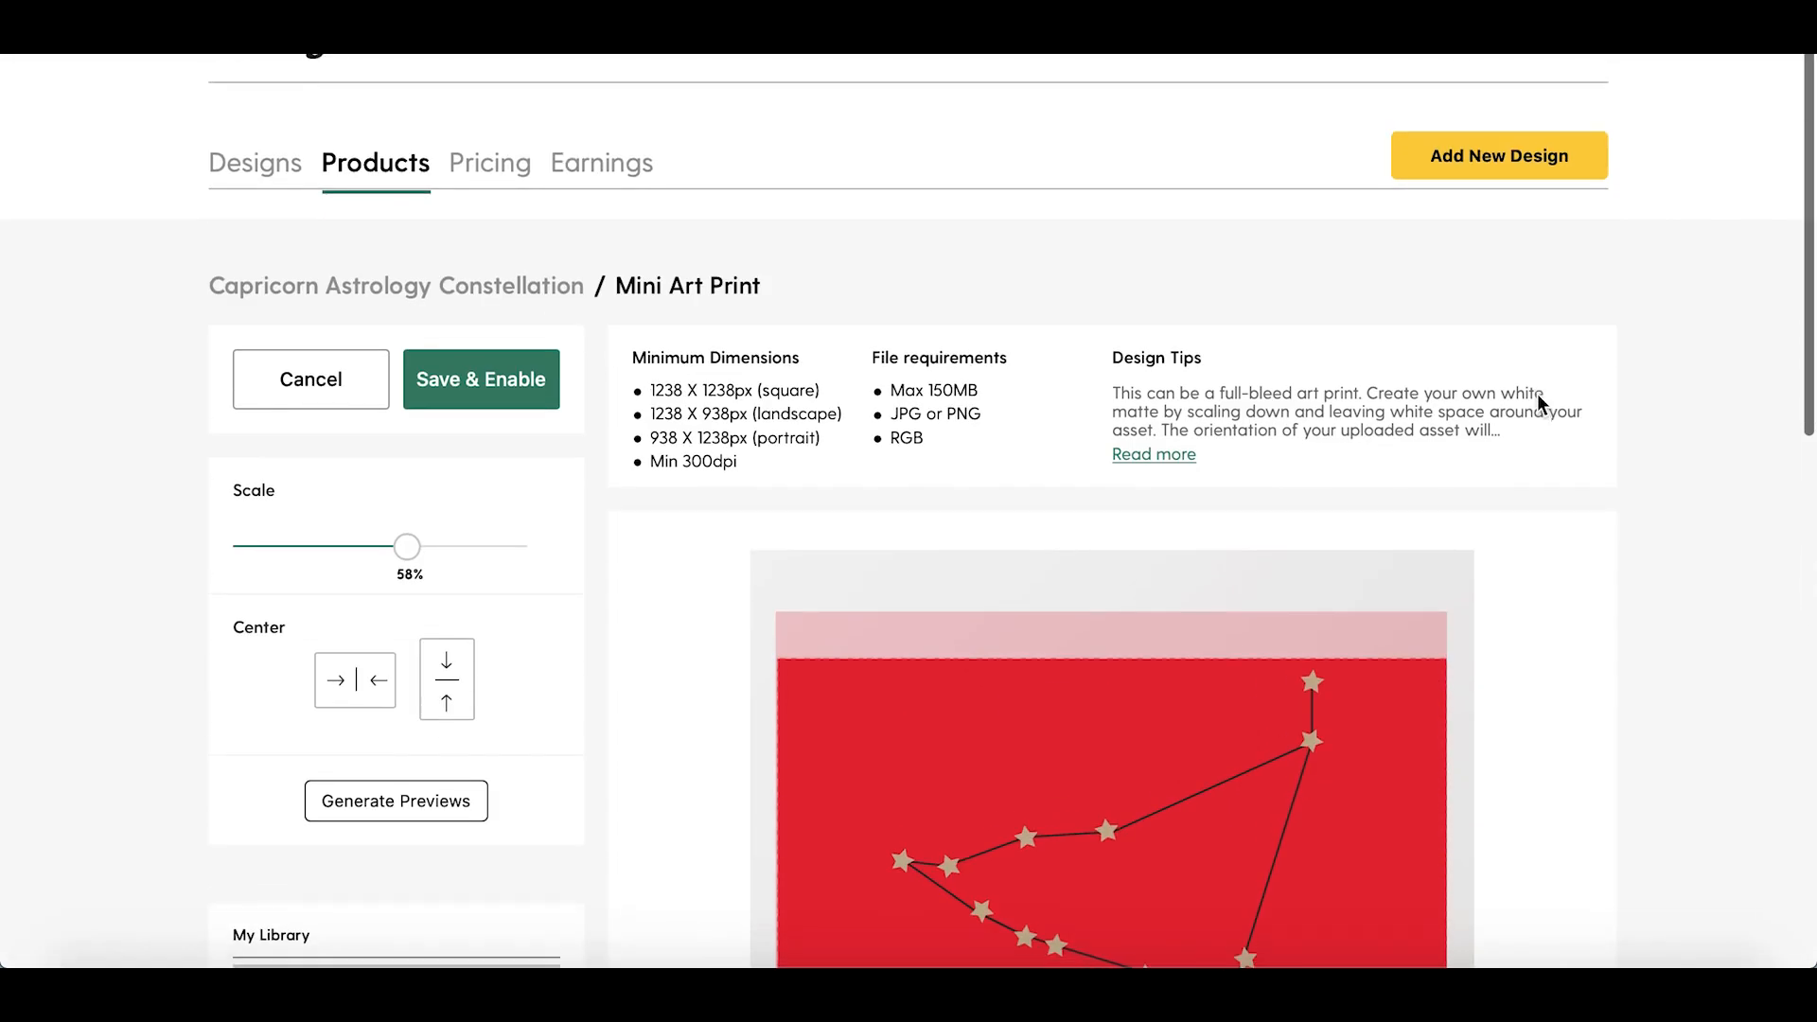
Step: Examine the Mini Art Print's minimum dimensions, file requirements, scale and centering options, and how the artwork sits in the print area
{"action": "scroll", "coordinate": [1538, 394], "scroll_direction": "down", "scroll_amount": 5}
{"action": "scroll", "coordinate": [1537, 394], "scroll_direction": "up", "scroll_amount": 5}
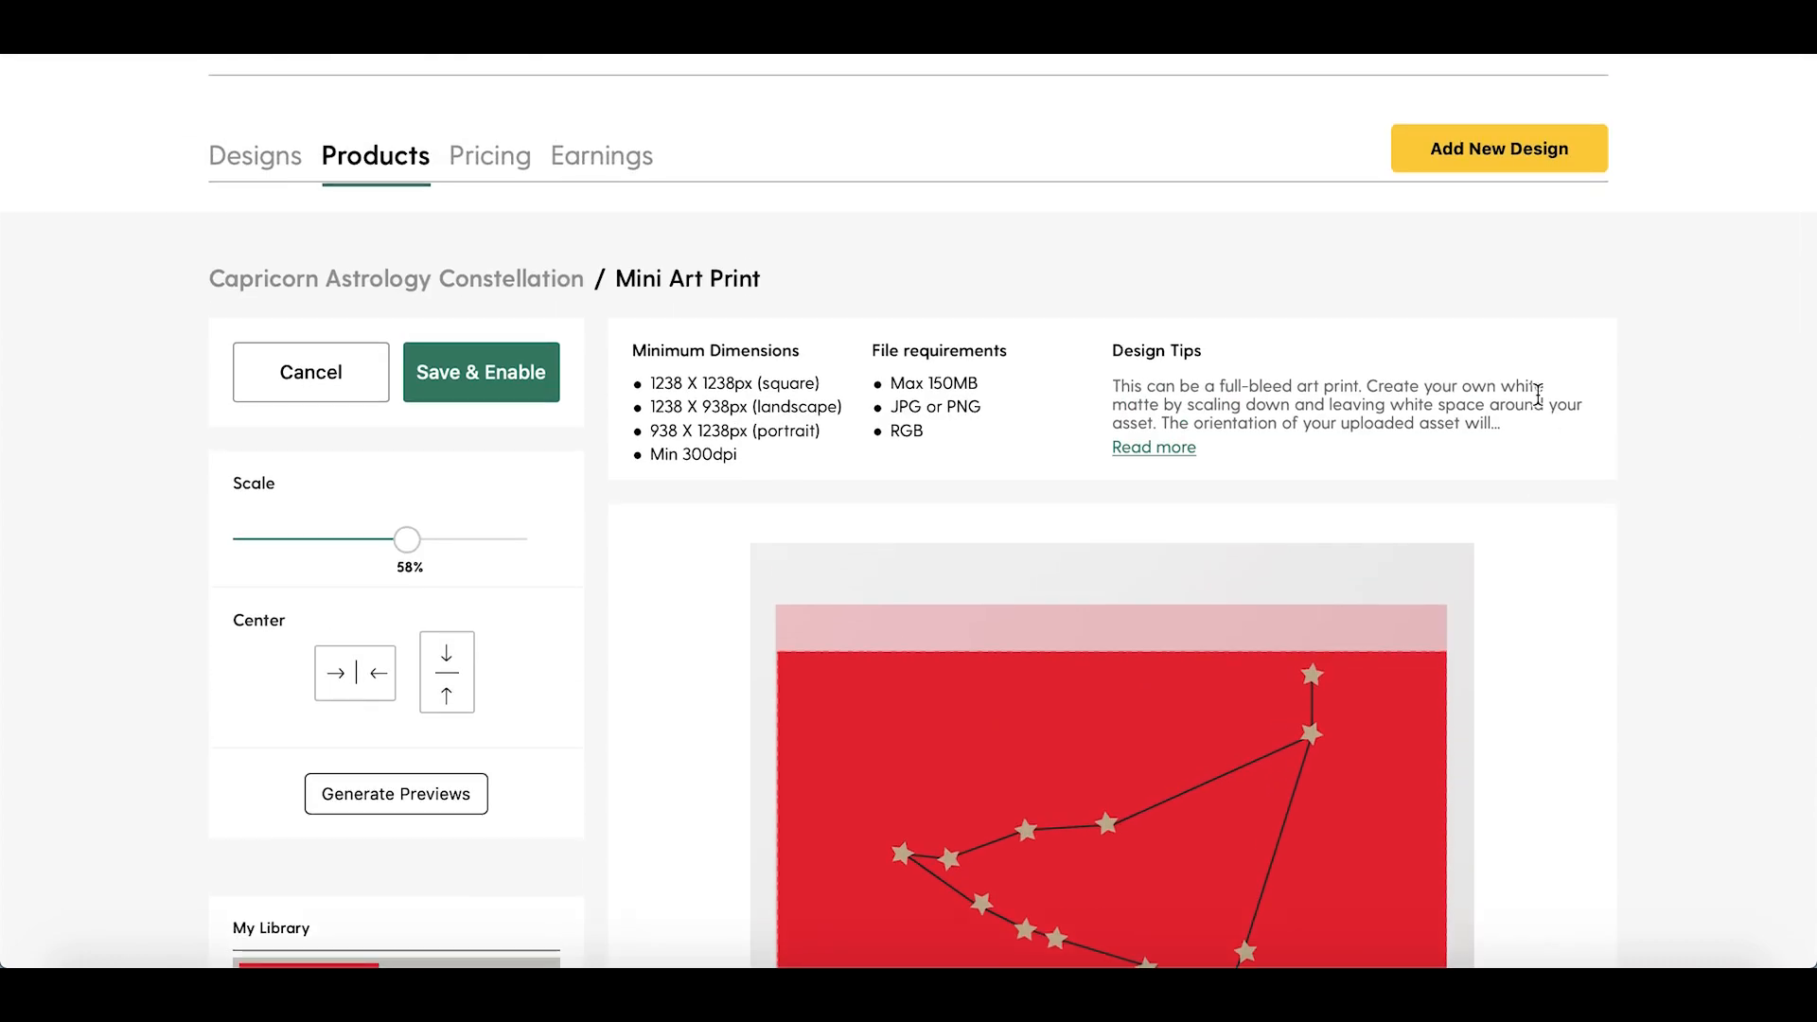
{"action": "scroll", "coordinate": [1105, 428], "scroll_direction": "down", "scroll_amount": 1}
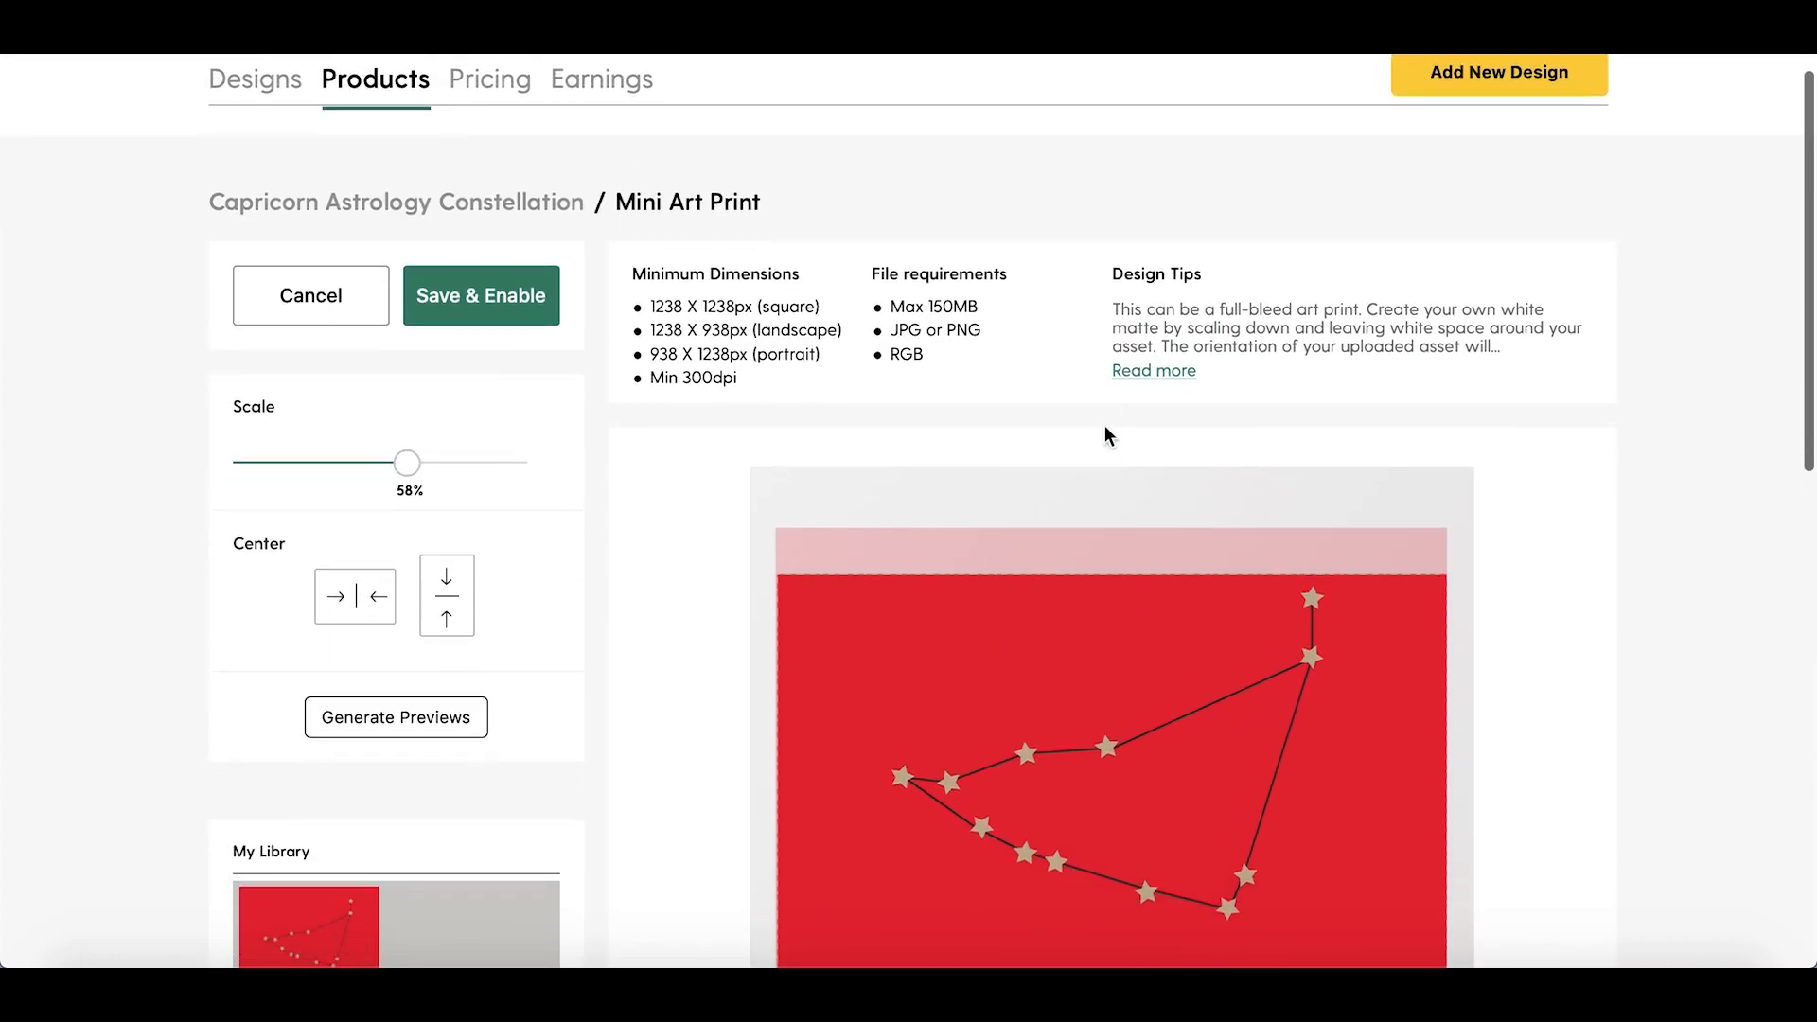
{"action": "scroll", "coordinate": [1531, 411], "scroll_direction": "down", "scroll_amount": 5}
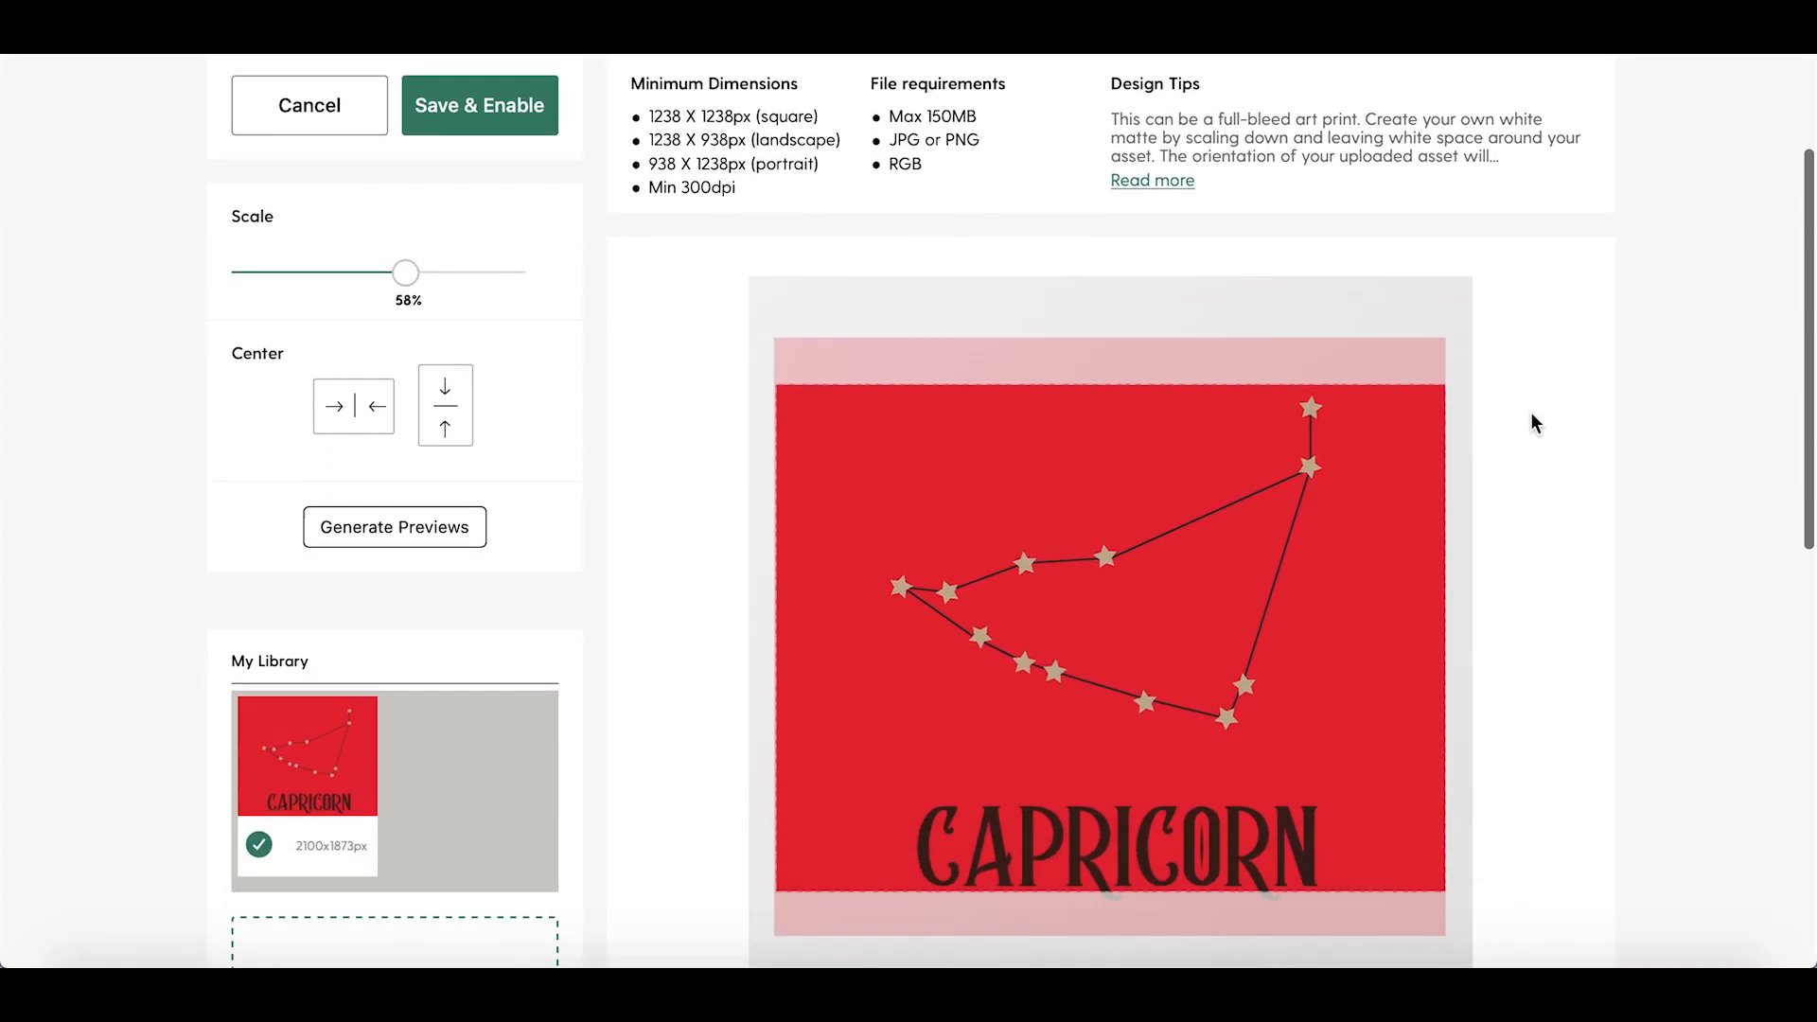
{"action": "scroll", "coordinate": [1532, 416], "scroll_direction": "up", "scroll_amount": 4}
{"action": "scroll", "coordinate": [1531, 416], "scroll_direction": "down", "scroll_amount": 1}
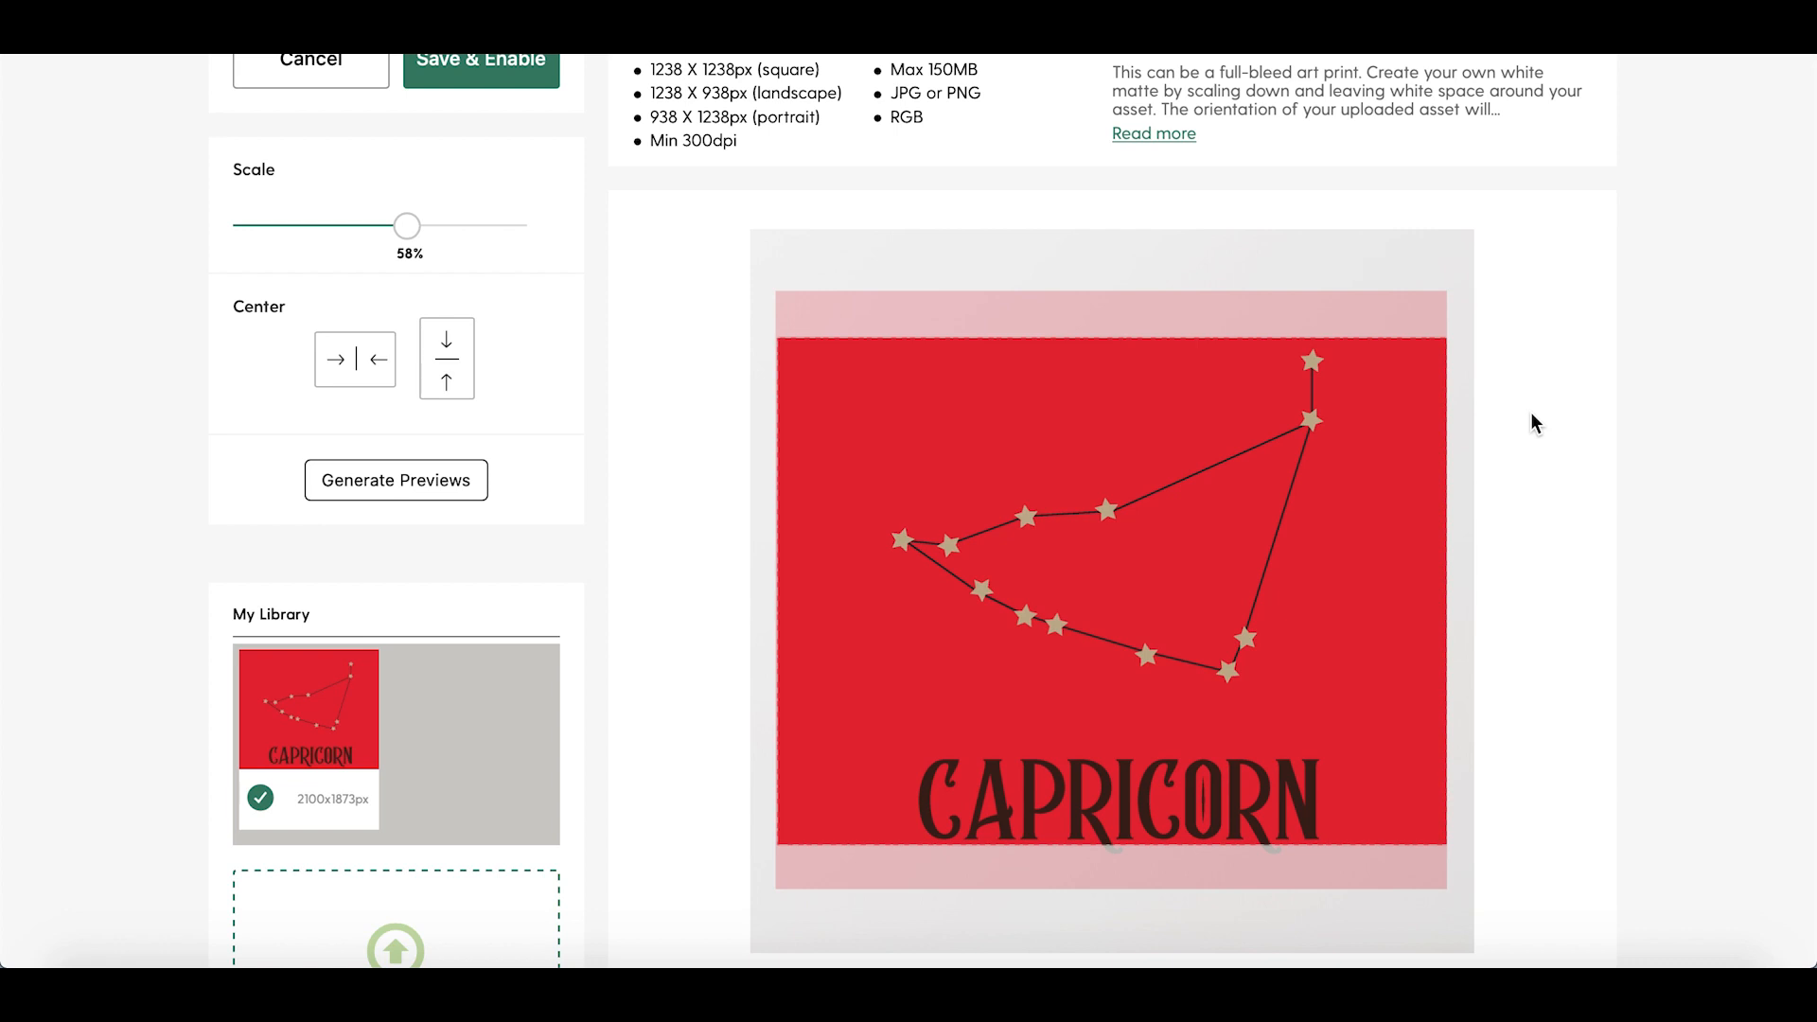
{"action": "scroll", "coordinate": [1536, 423], "scroll_direction": "down", "scroll_amount": 1}
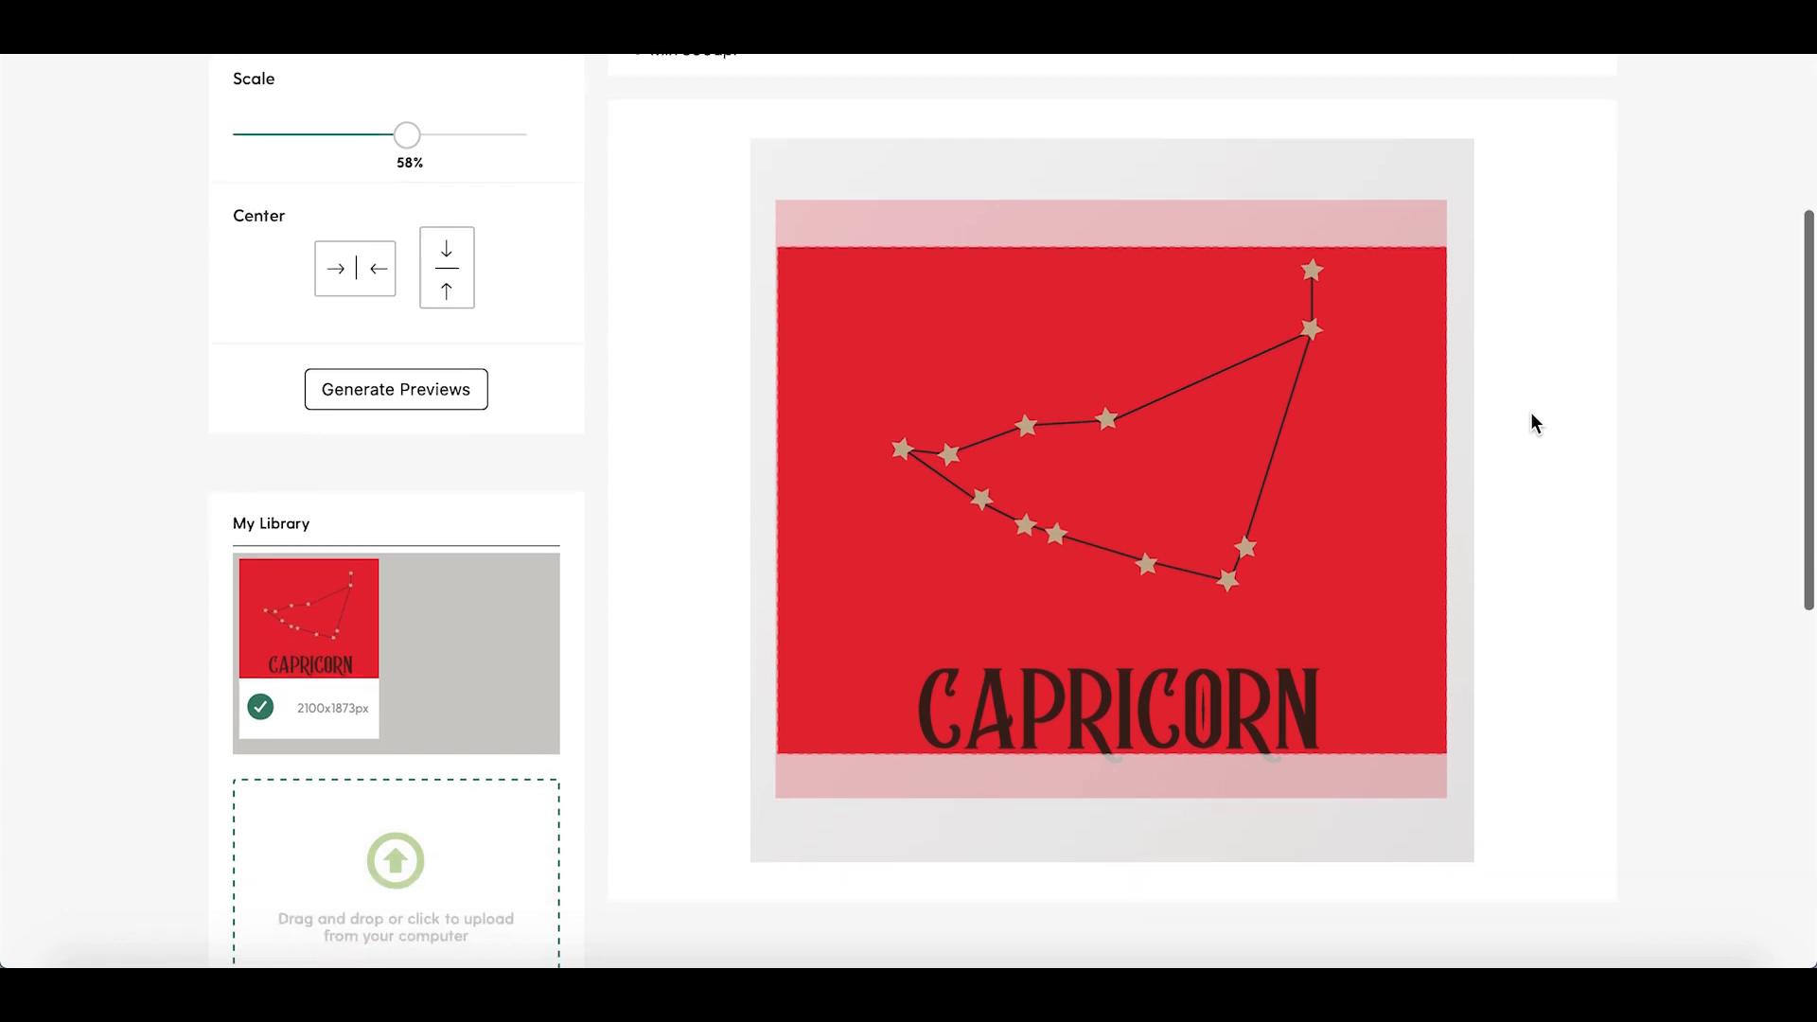
{"action": "scroll", "coordinate": [1536, 423], "scroll_direction": "up", "scroll_amount": 1}
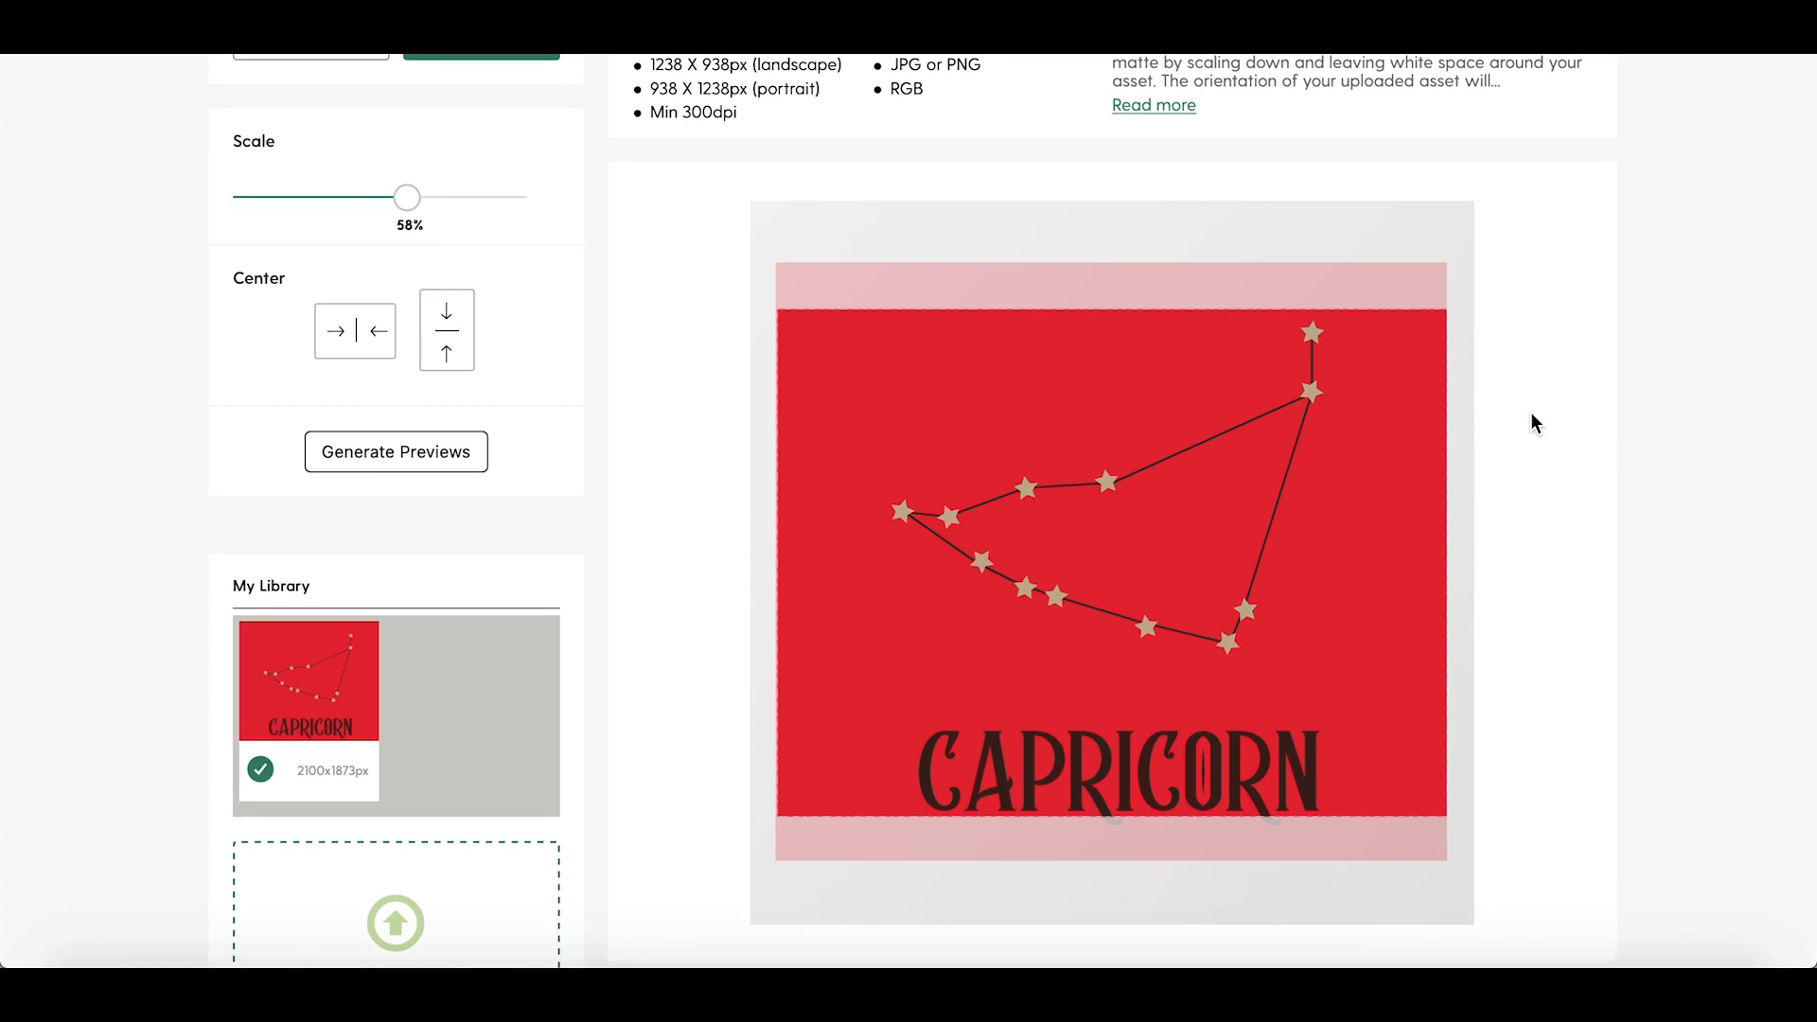
{"action": "scroll", "coordinate": [1540, 520], "scroll_direction": "down", "scroll_amount": 1}
{"action": "scroll", "coordinate": [1543, 536], "scroll_direction": "up", "scroll_amount": 2}
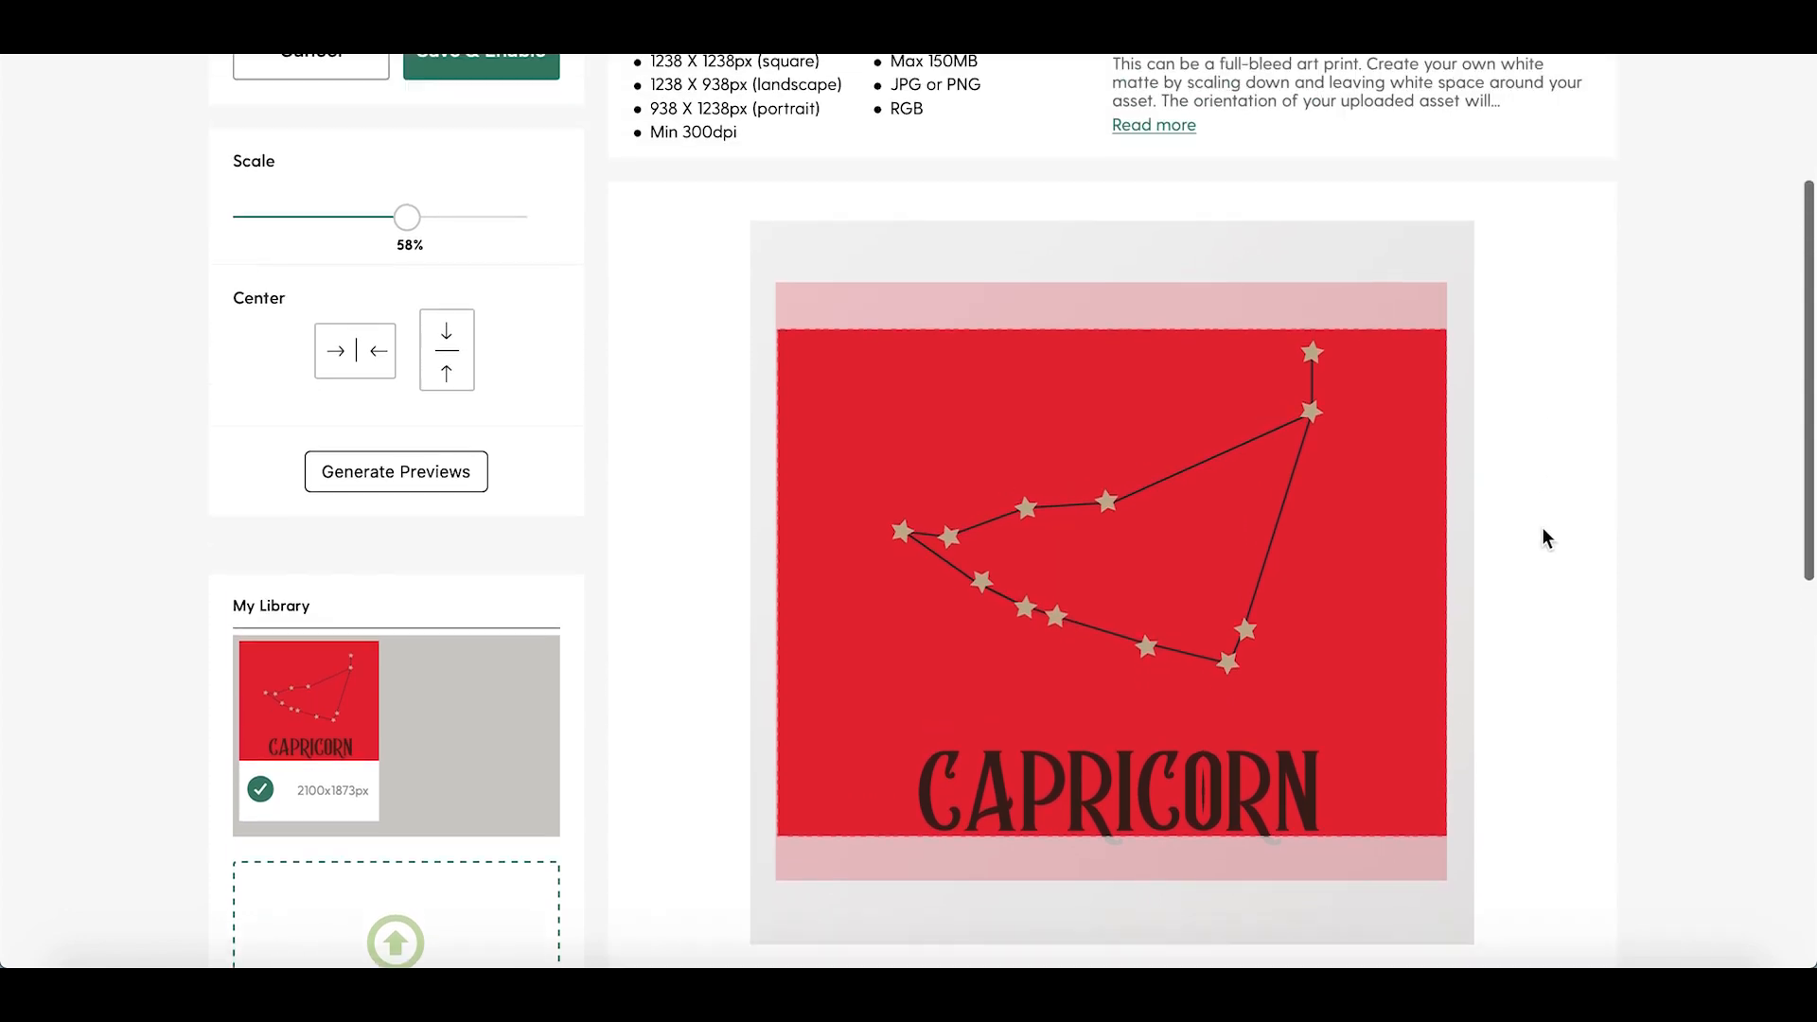
{"action": "scroll", "coordinate": [1542, 537], "scroll_direction": "down", "scroll_amount": 2}
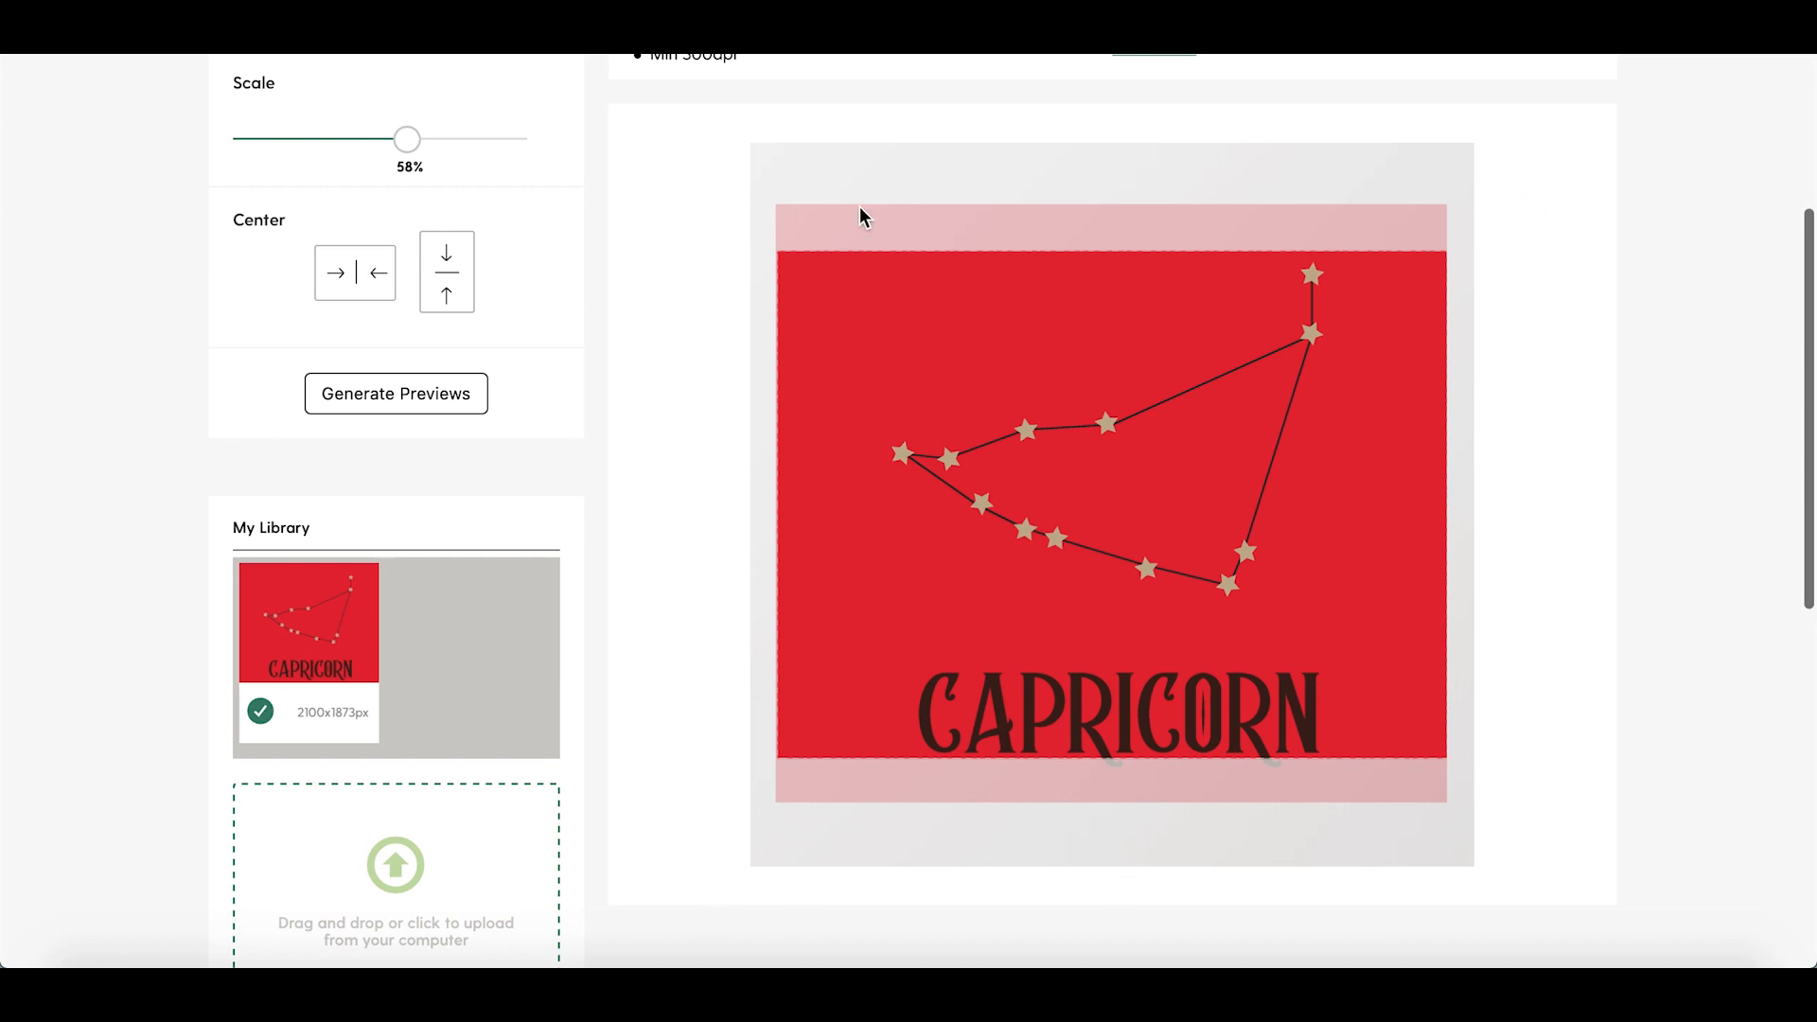
{"action": "scroll", "coordinate": [1560, 411], "scroll_direction": "up", "scroll_amount": 1}
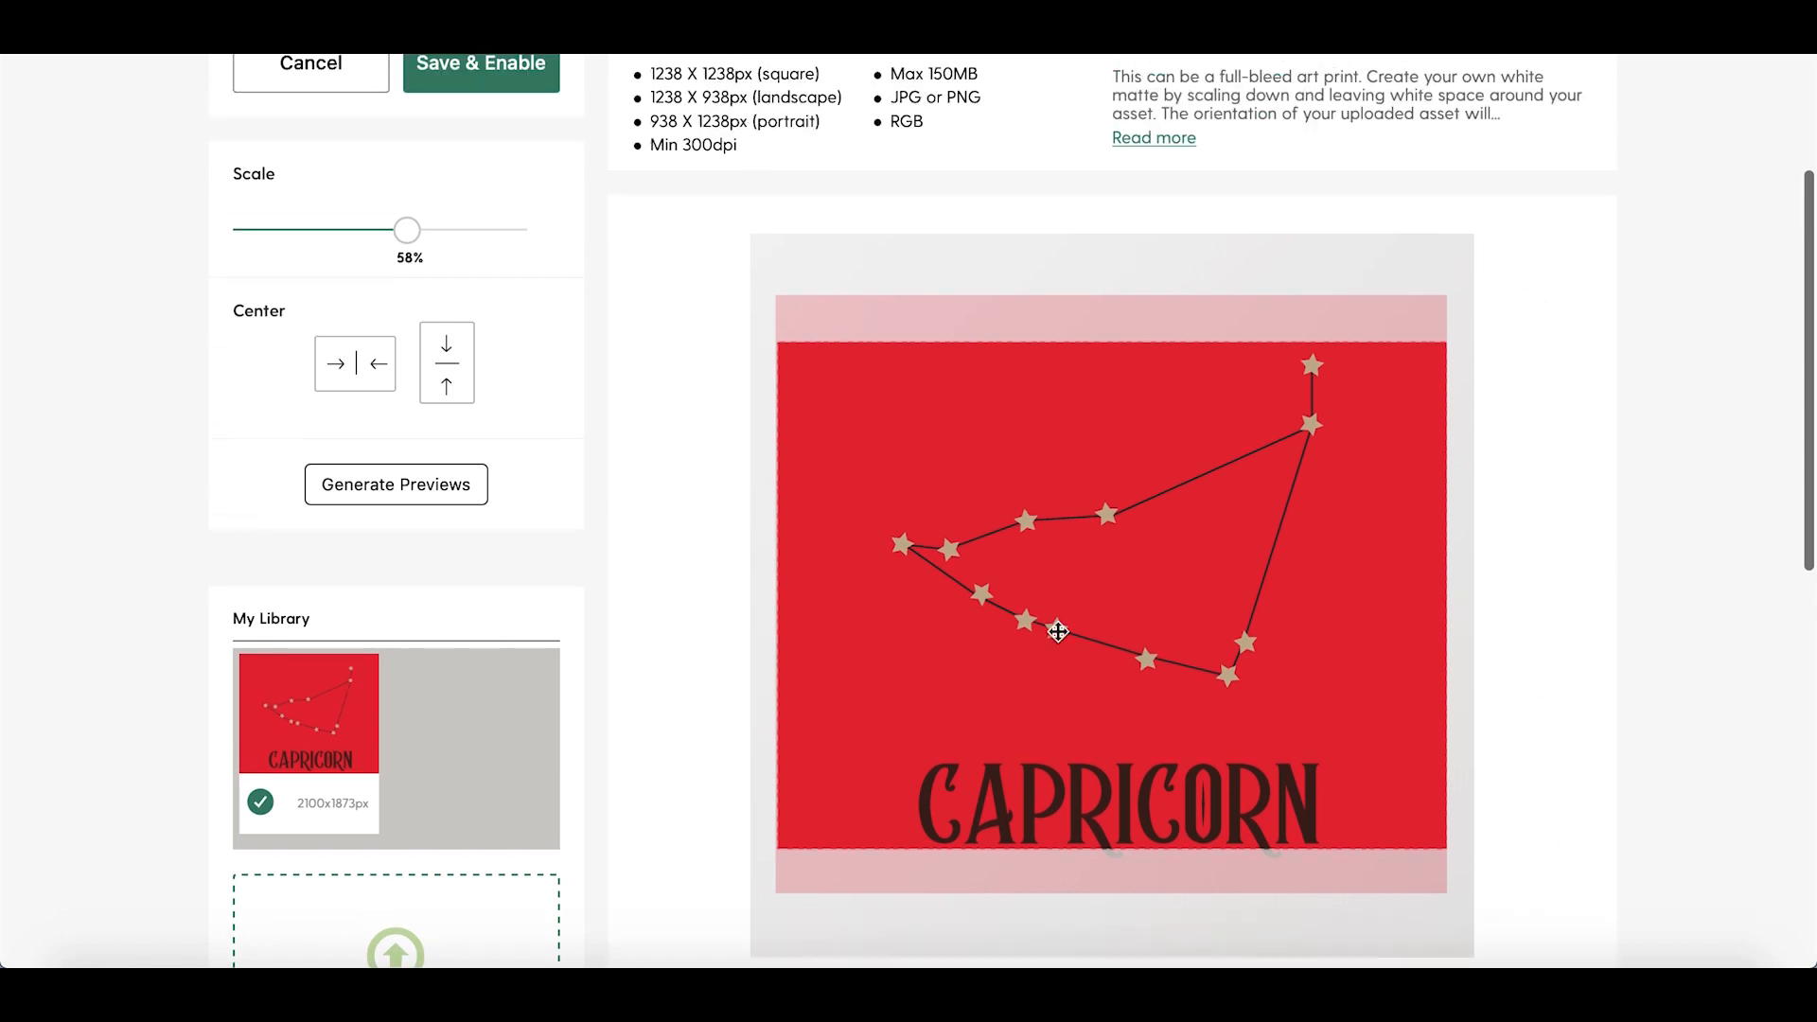
{"action": "scroll", "coordinate": [978, 540], "scroll_direction": "up", "scroll_amount": 3}
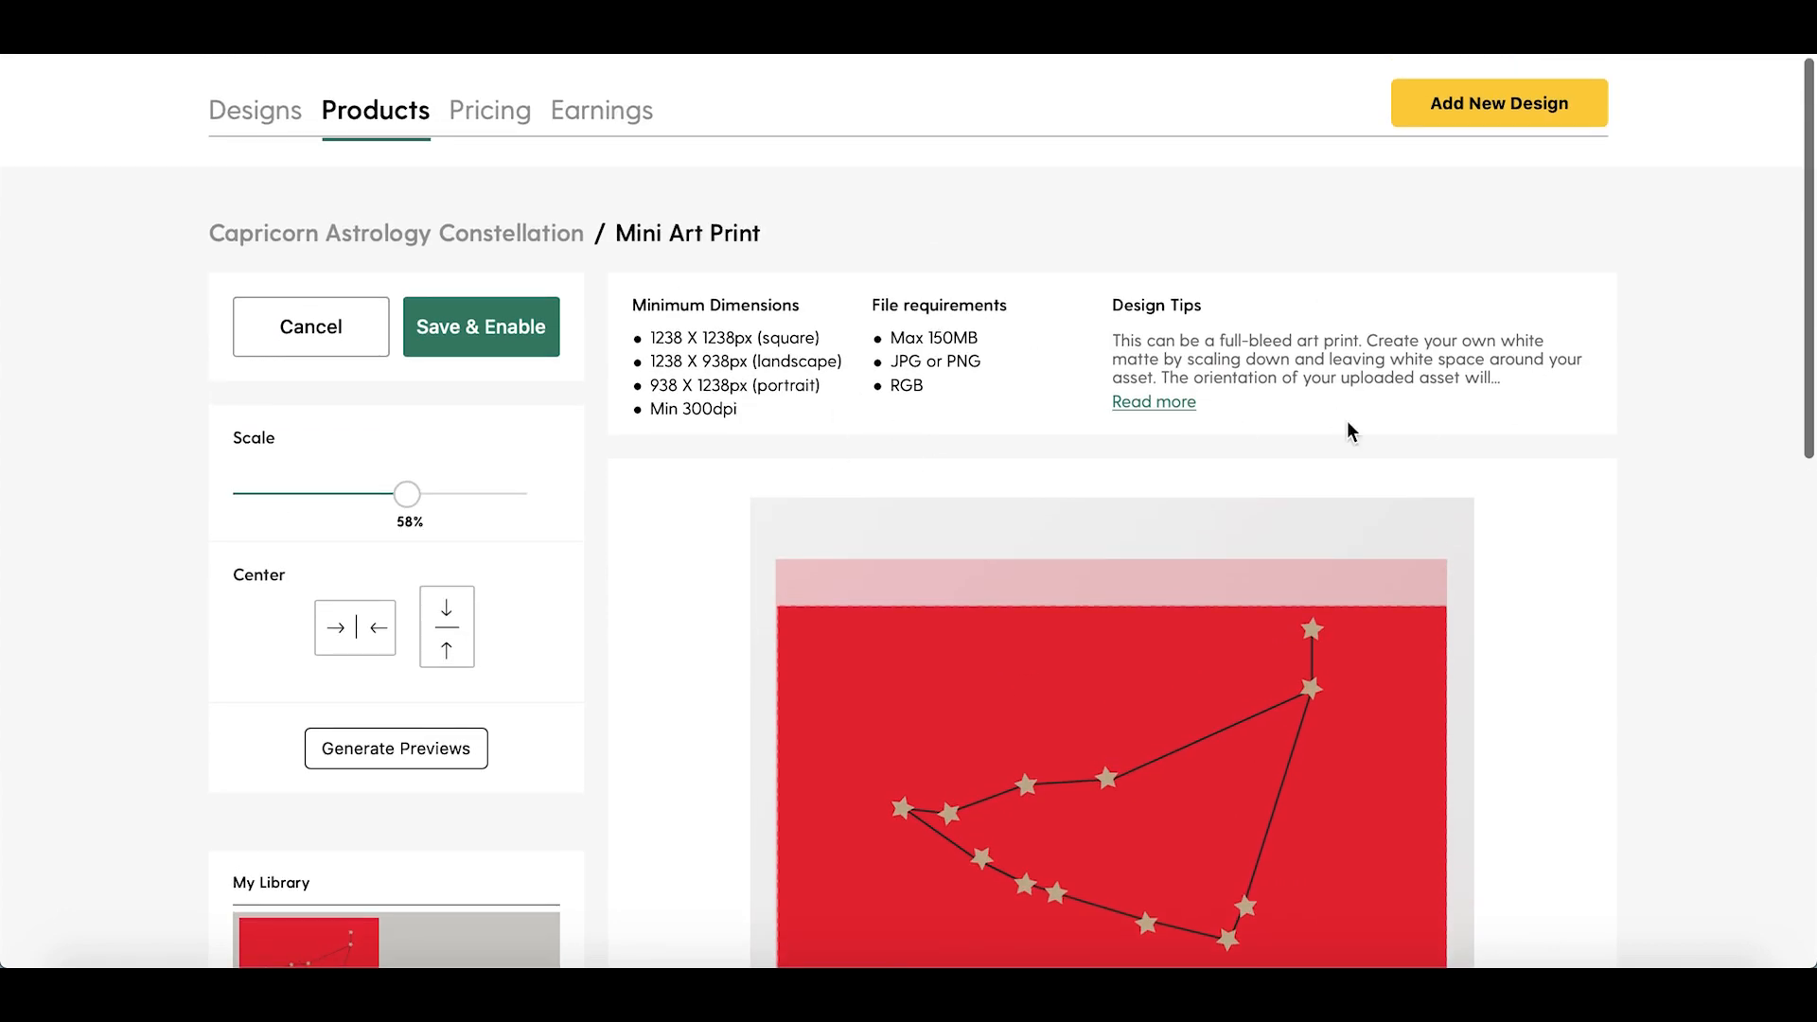
Step: Scale the Mini Art Print artwork down to 50% and shift it slightly upward in the print area
{"action": "scroll", "coordinate": [1371, 353], "scroll_direction": "down", "scroll_amount": 2}
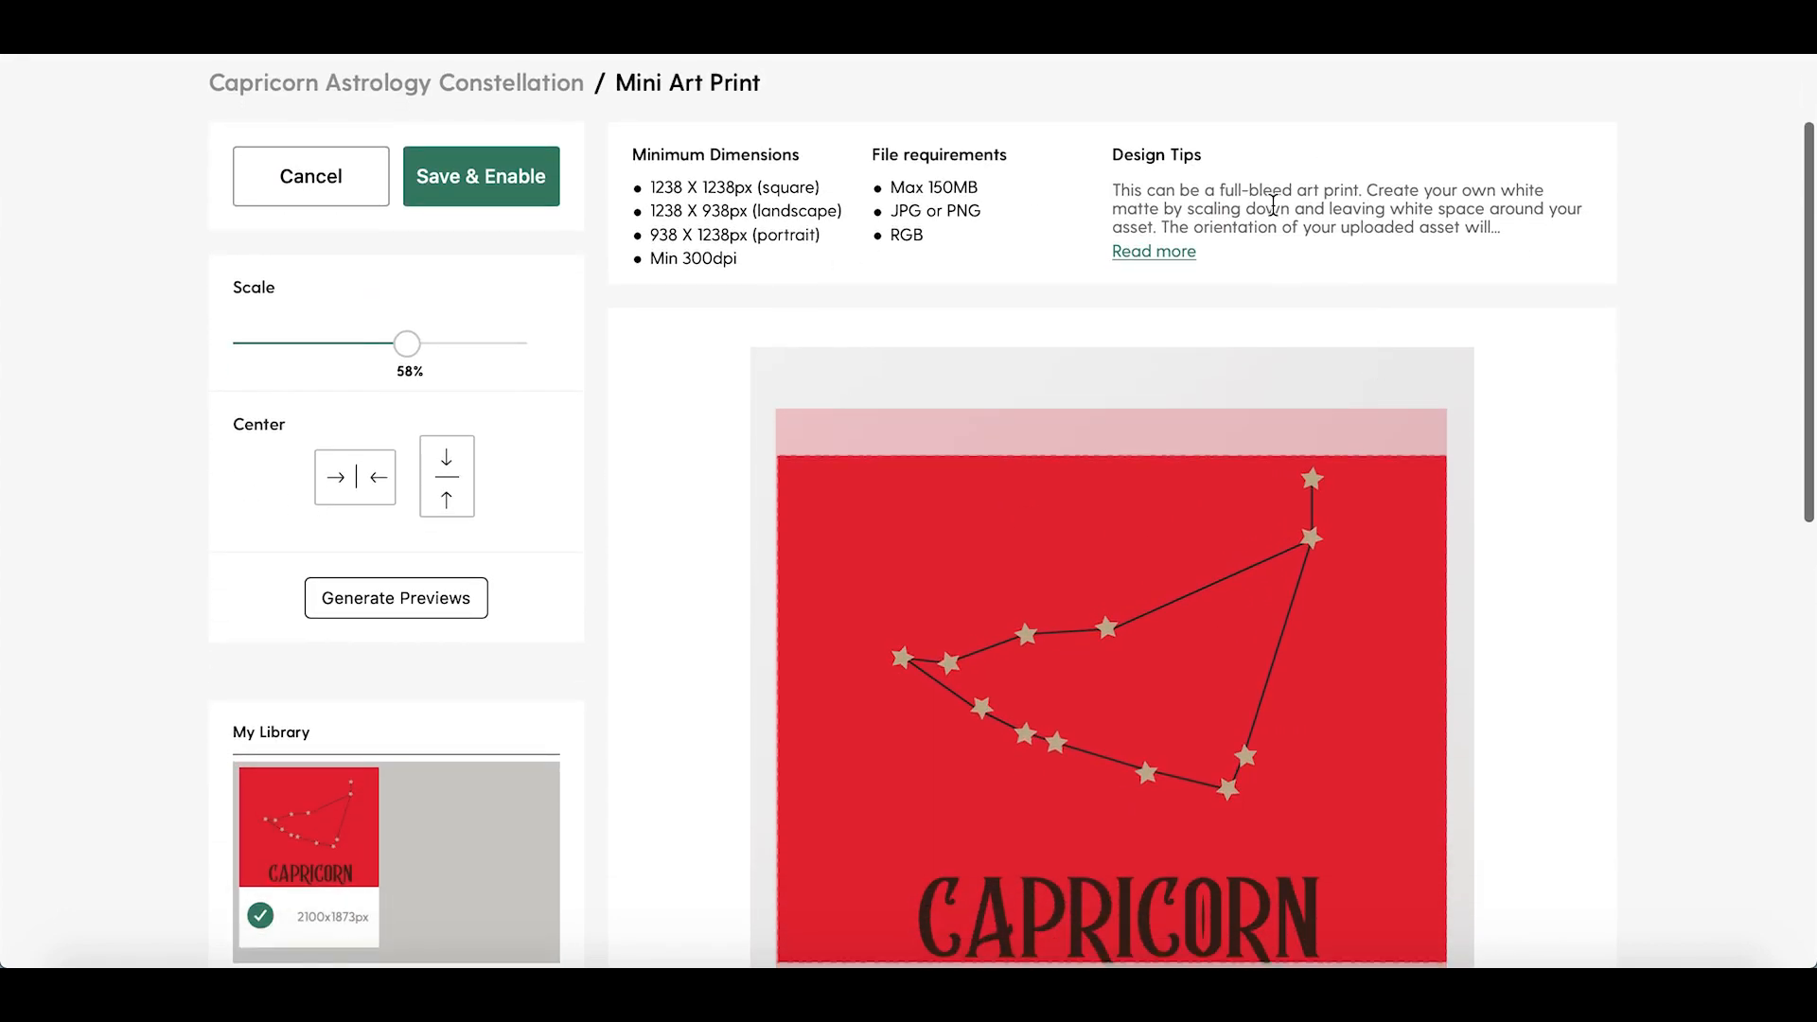
{"action": "scroll", "coordinate": [851, 331], "scroll_direction": "down", "scroll_amount": 2}
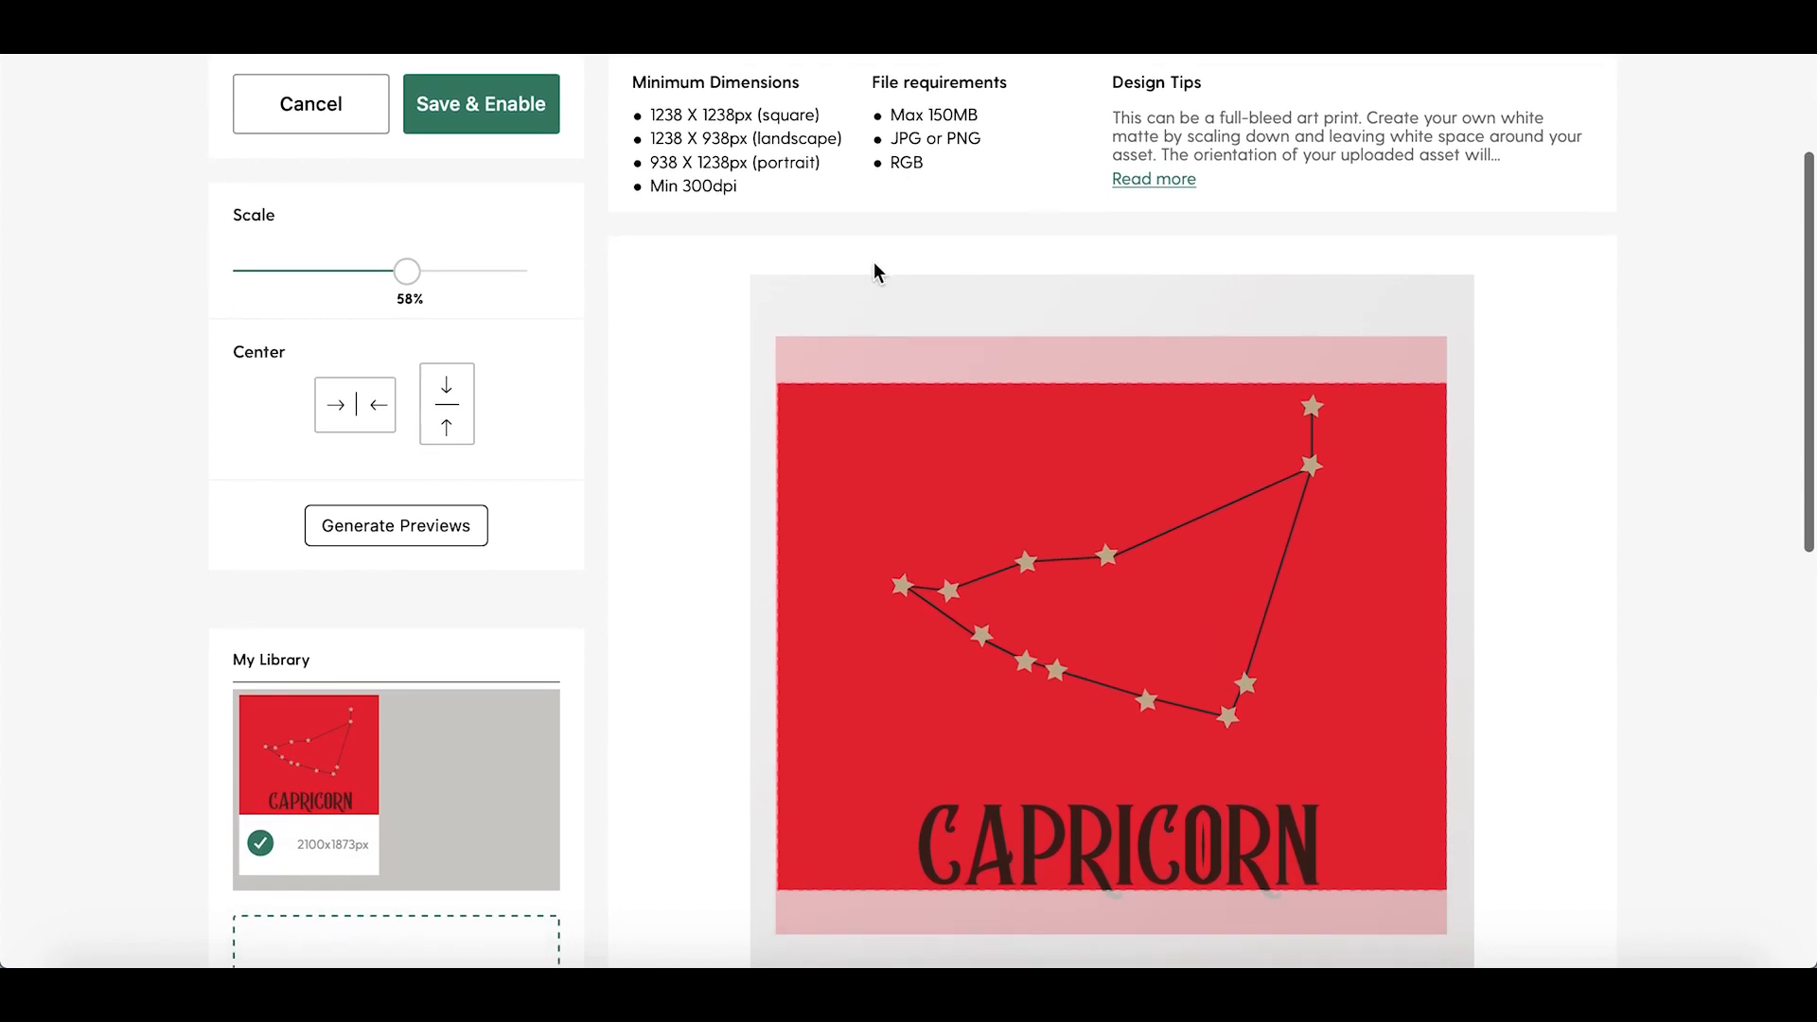
{"action": "scroll", "coordinate": [874, 263], "scroll_direction": "down", "scroll_amount": 2}
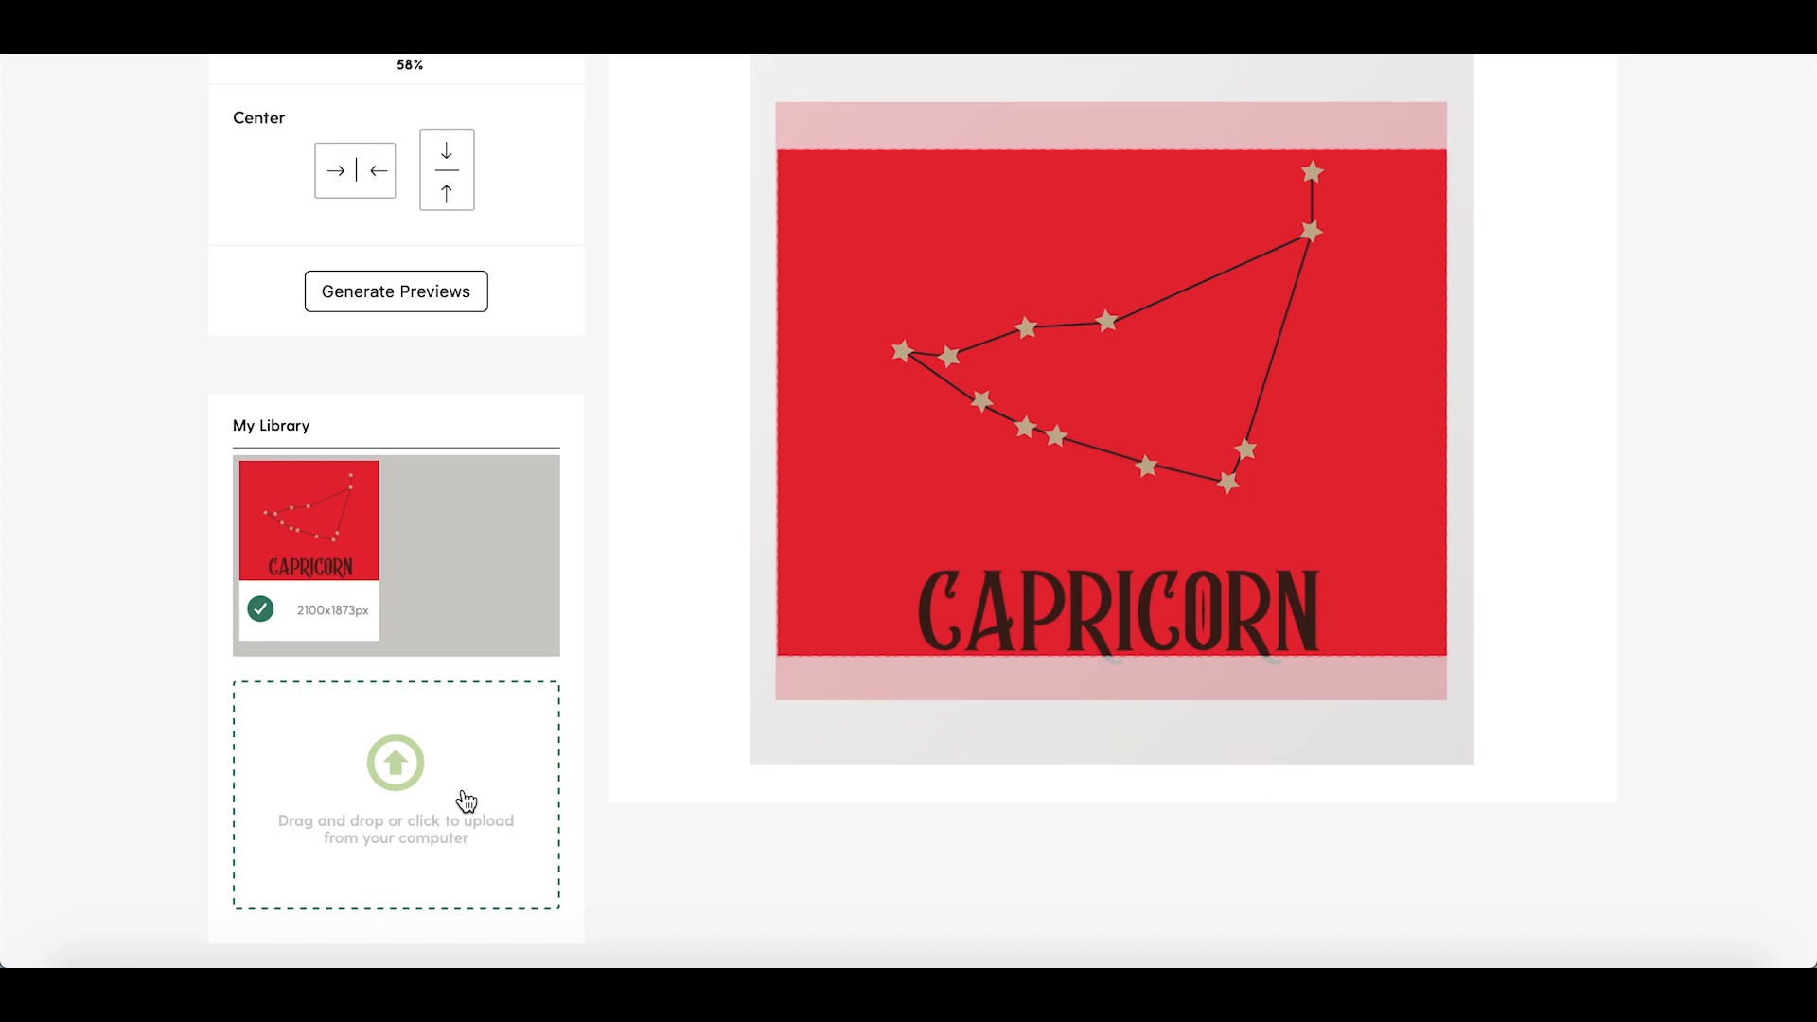
{"action": "scroll", "coordinate": [466, 802], "scroll_direction": "up", "scroll_amount": 2}
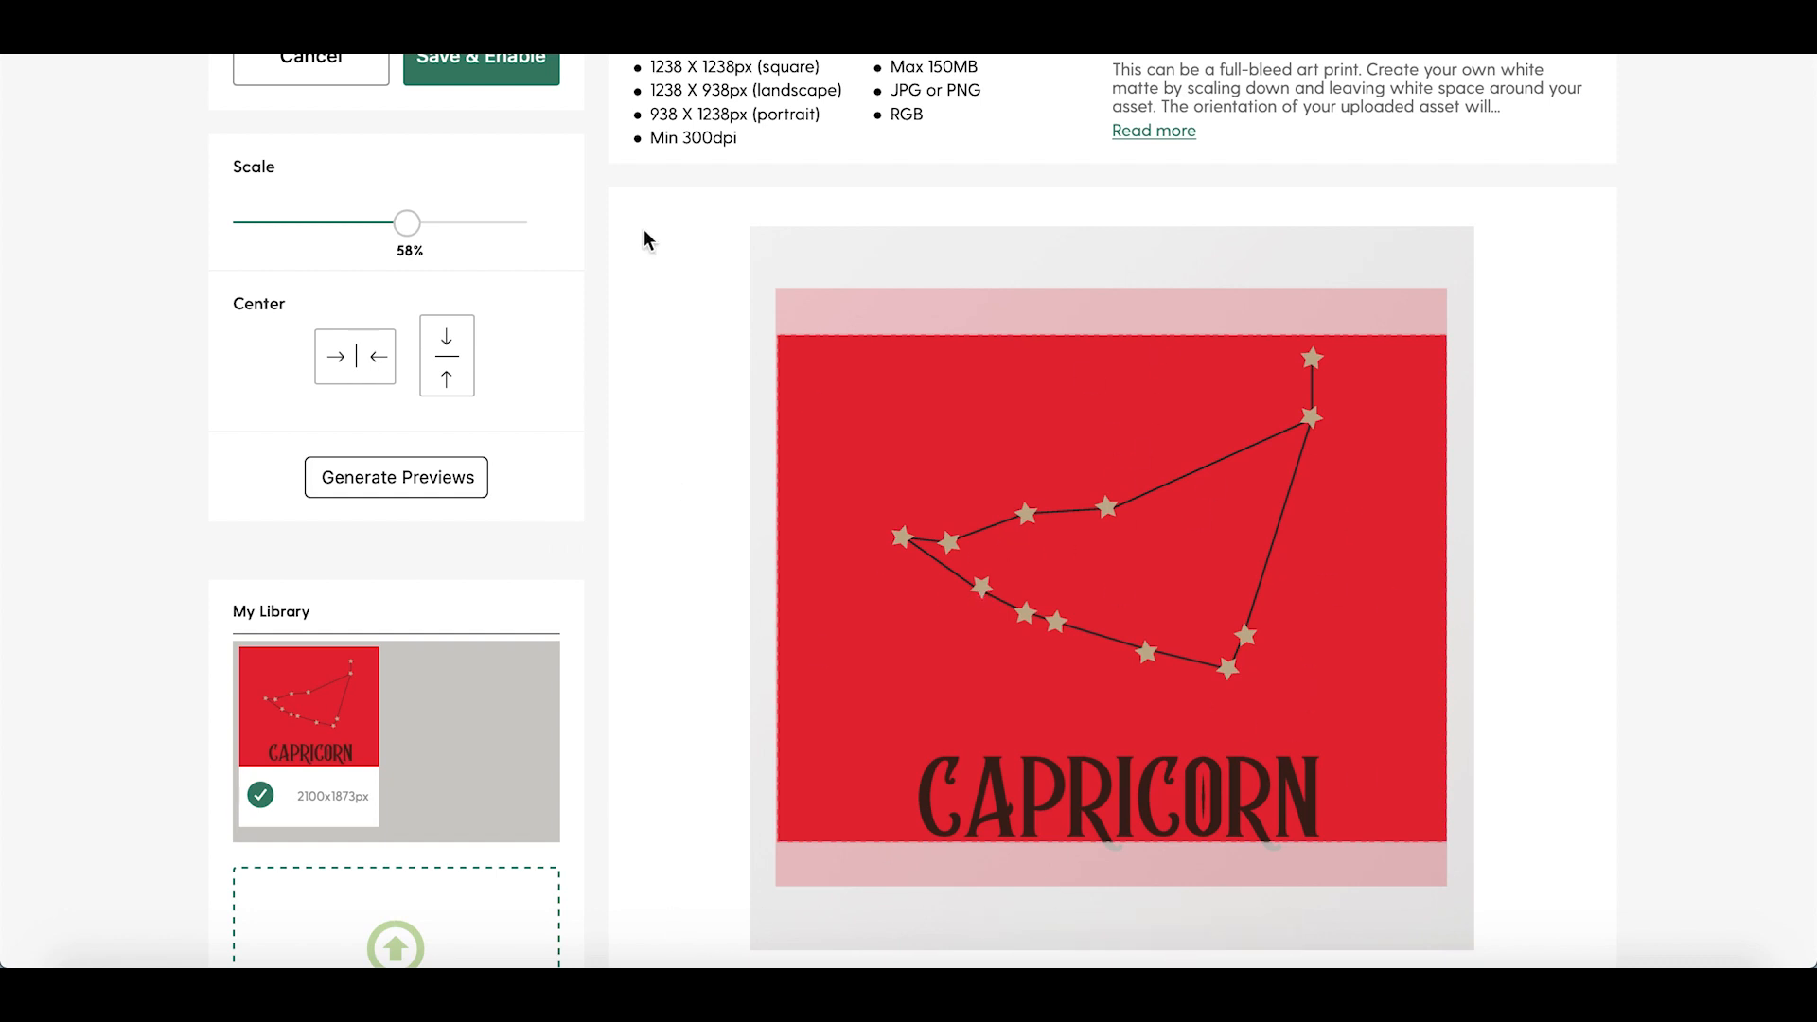
{"action": "left_click_drag", "start_coordinate": [407, 227], "coordinate": [386, 231]}
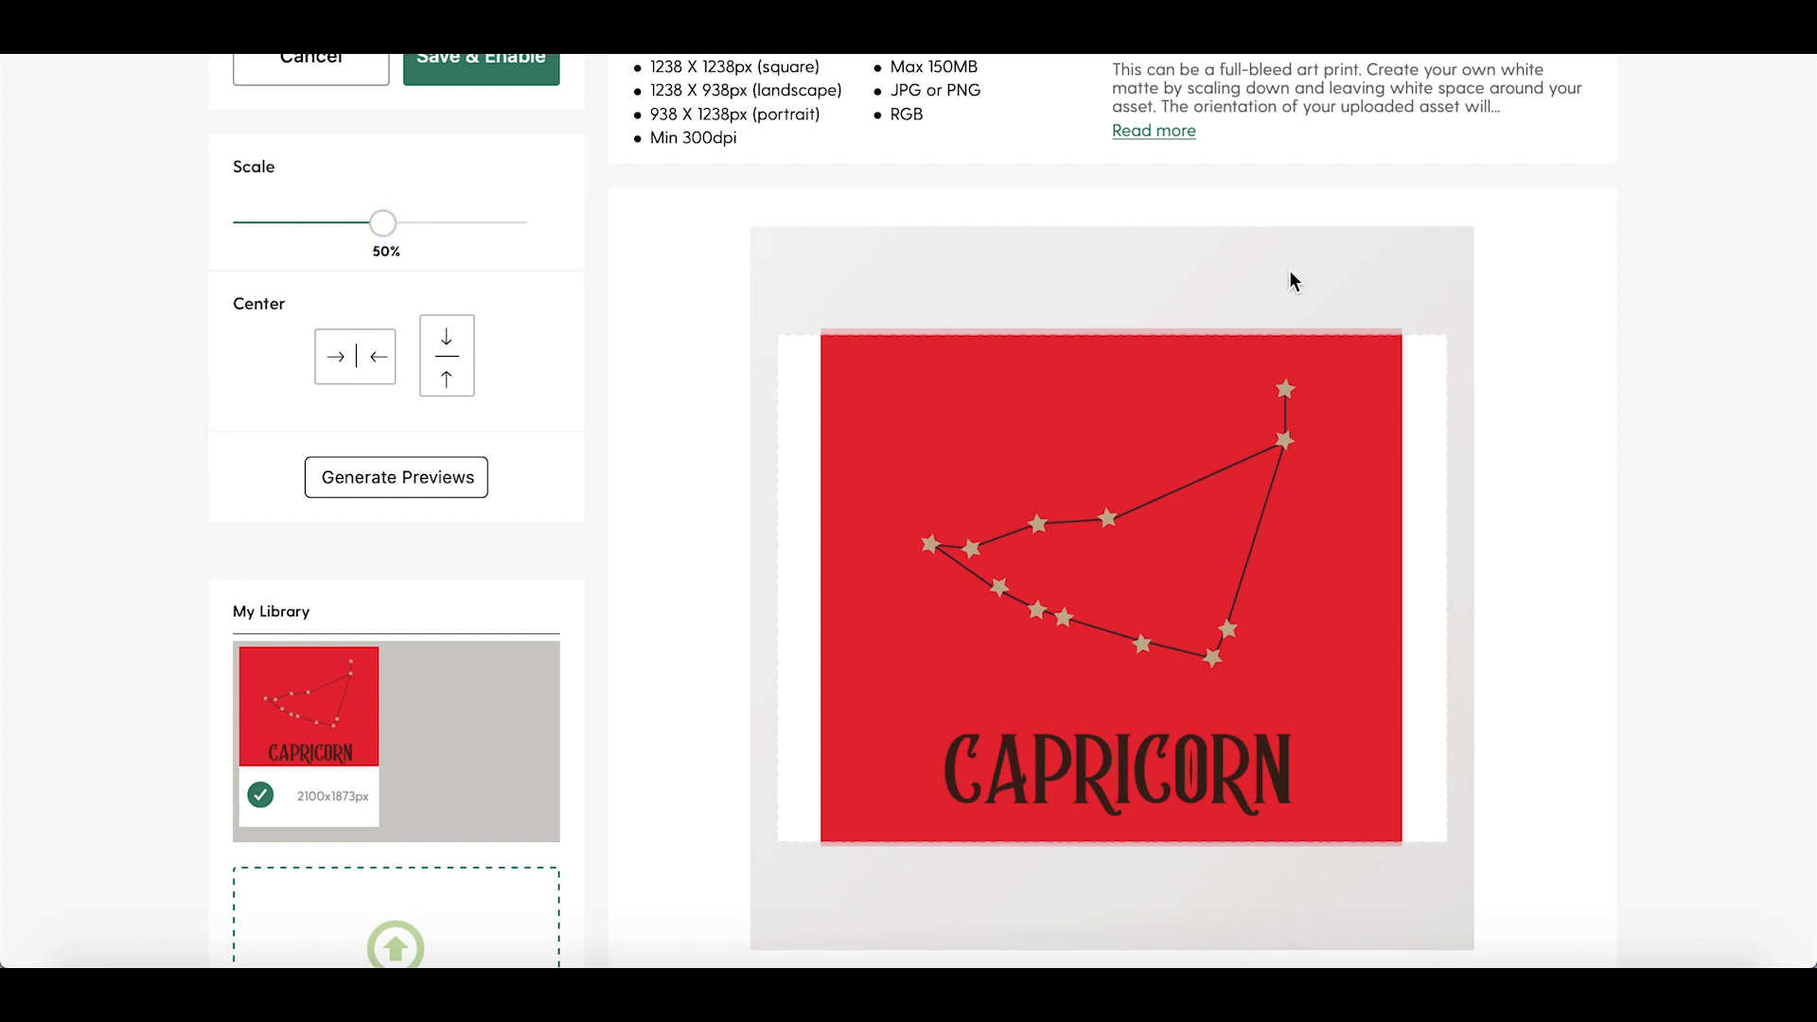
{"action": "left_click_drag", "start_coordinate": [1076, 544], "coordinate": [1076, 541]}
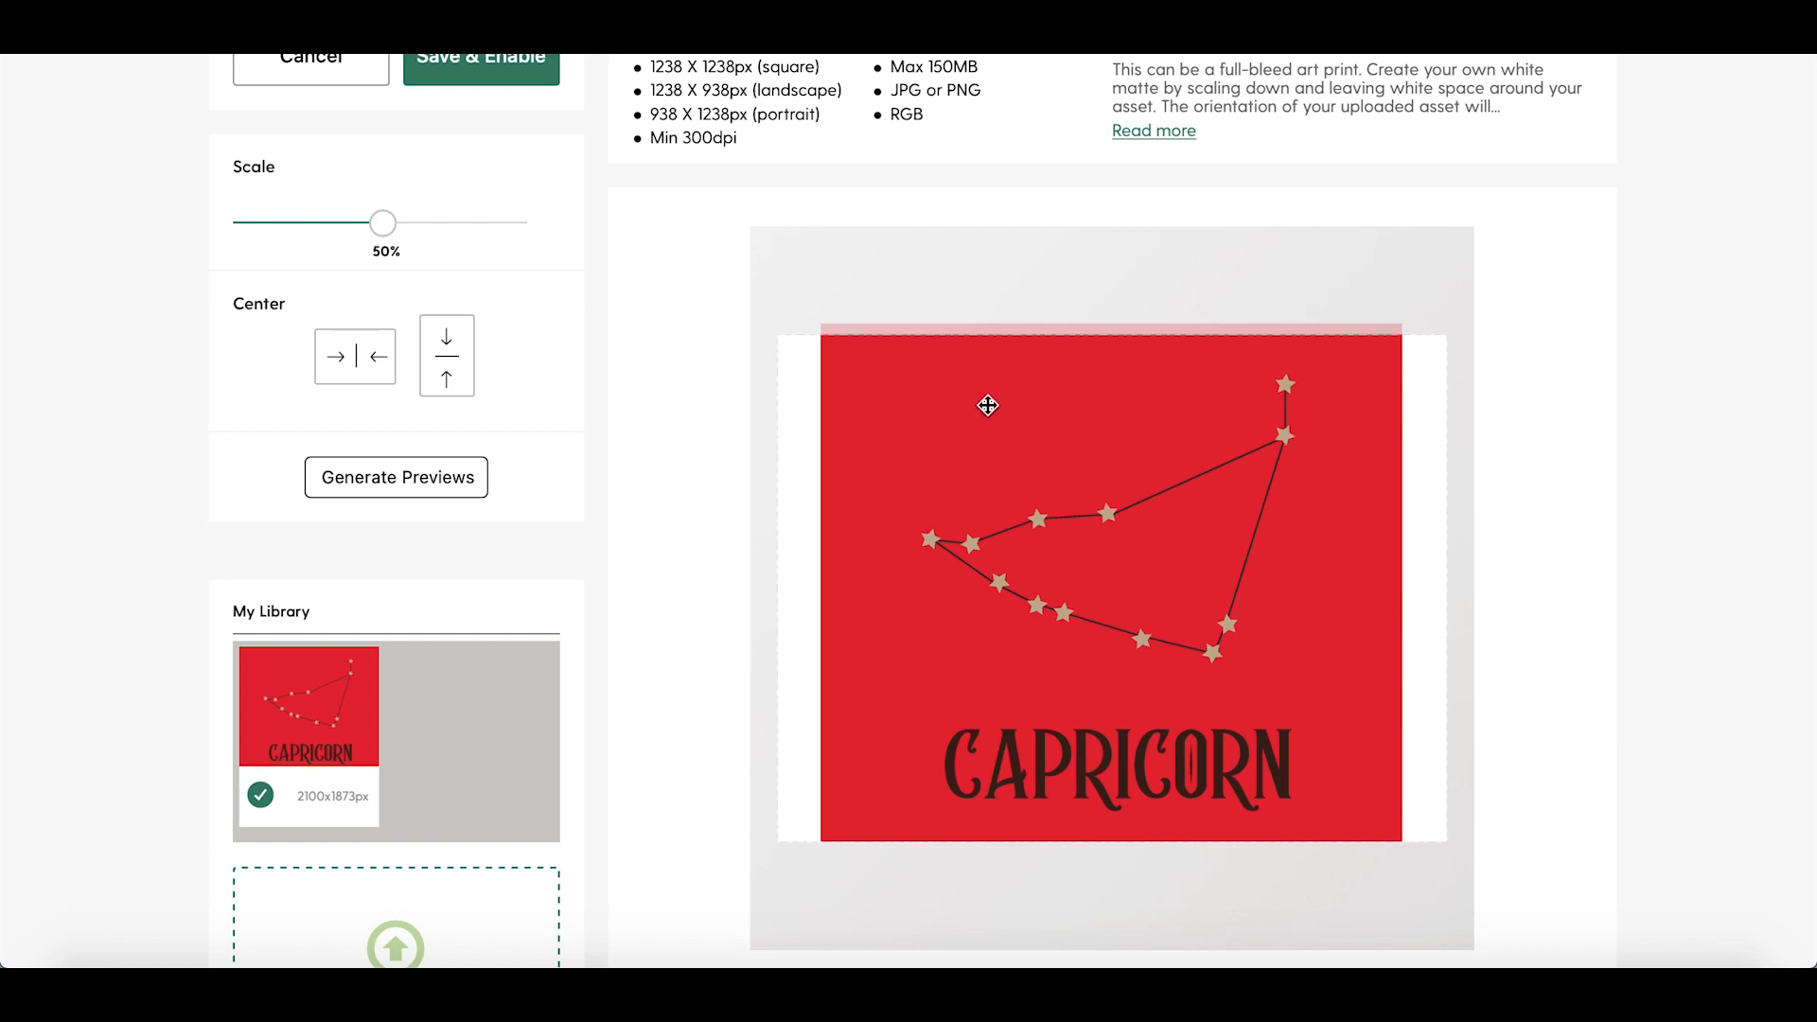
Step: Save and enable the Mini Art Print, skipping the offer to apply its crop and positioning to the Framed Mini Art Print
{"action": "scroll", "coordinate": [988, 405], "scroll_direction": "up", "scroll_amount": 3}
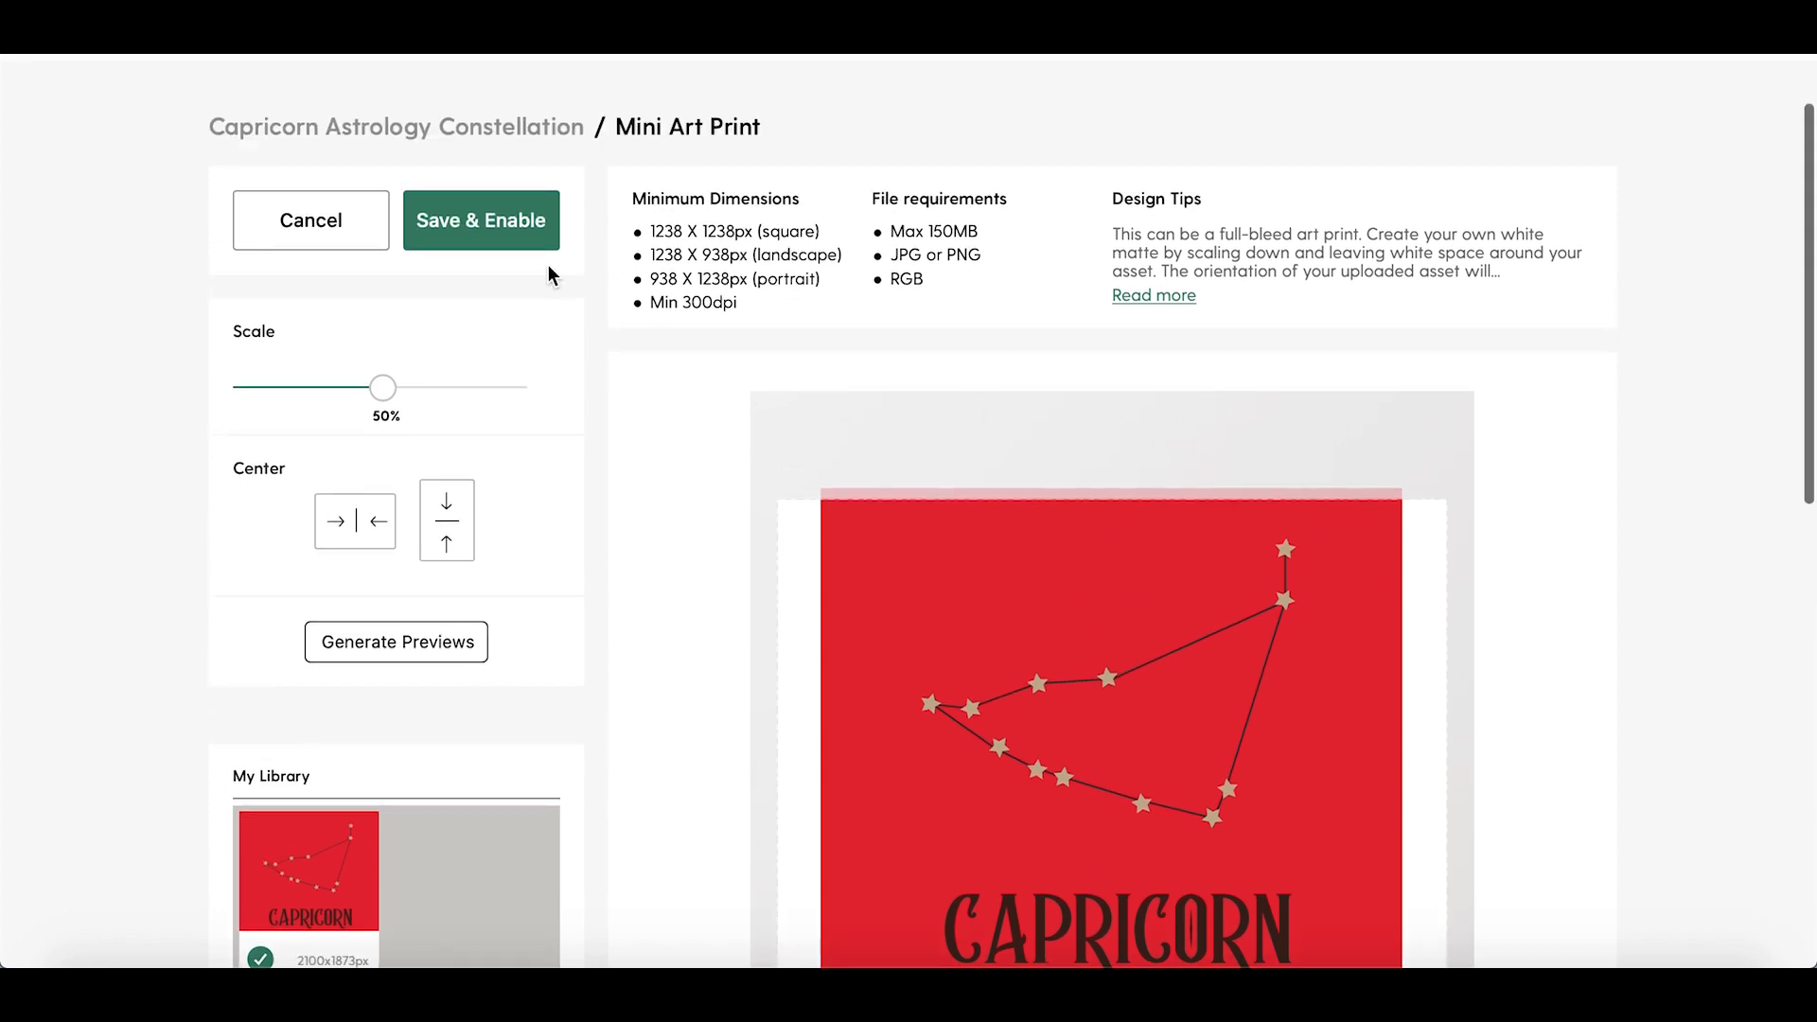
{"action": "left_click", "coordinate": [471, 239]}
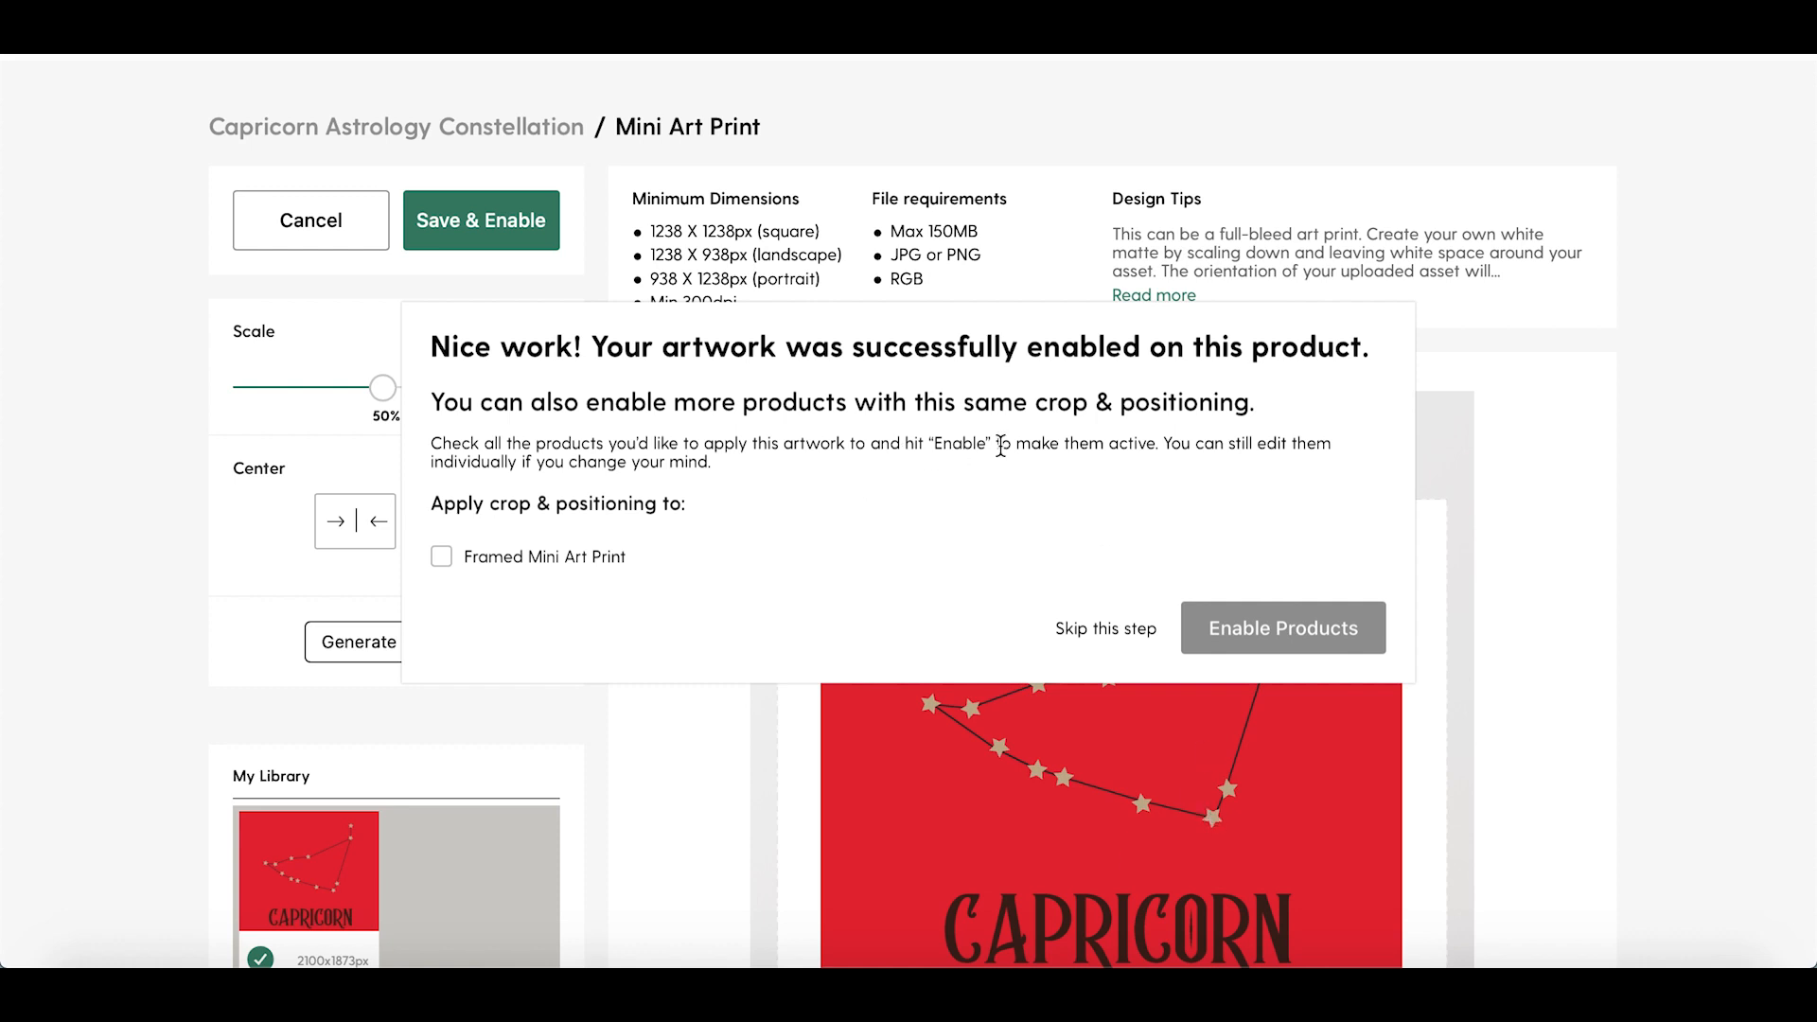
{"action": "left_click", "coordinate": [1104, 628]}
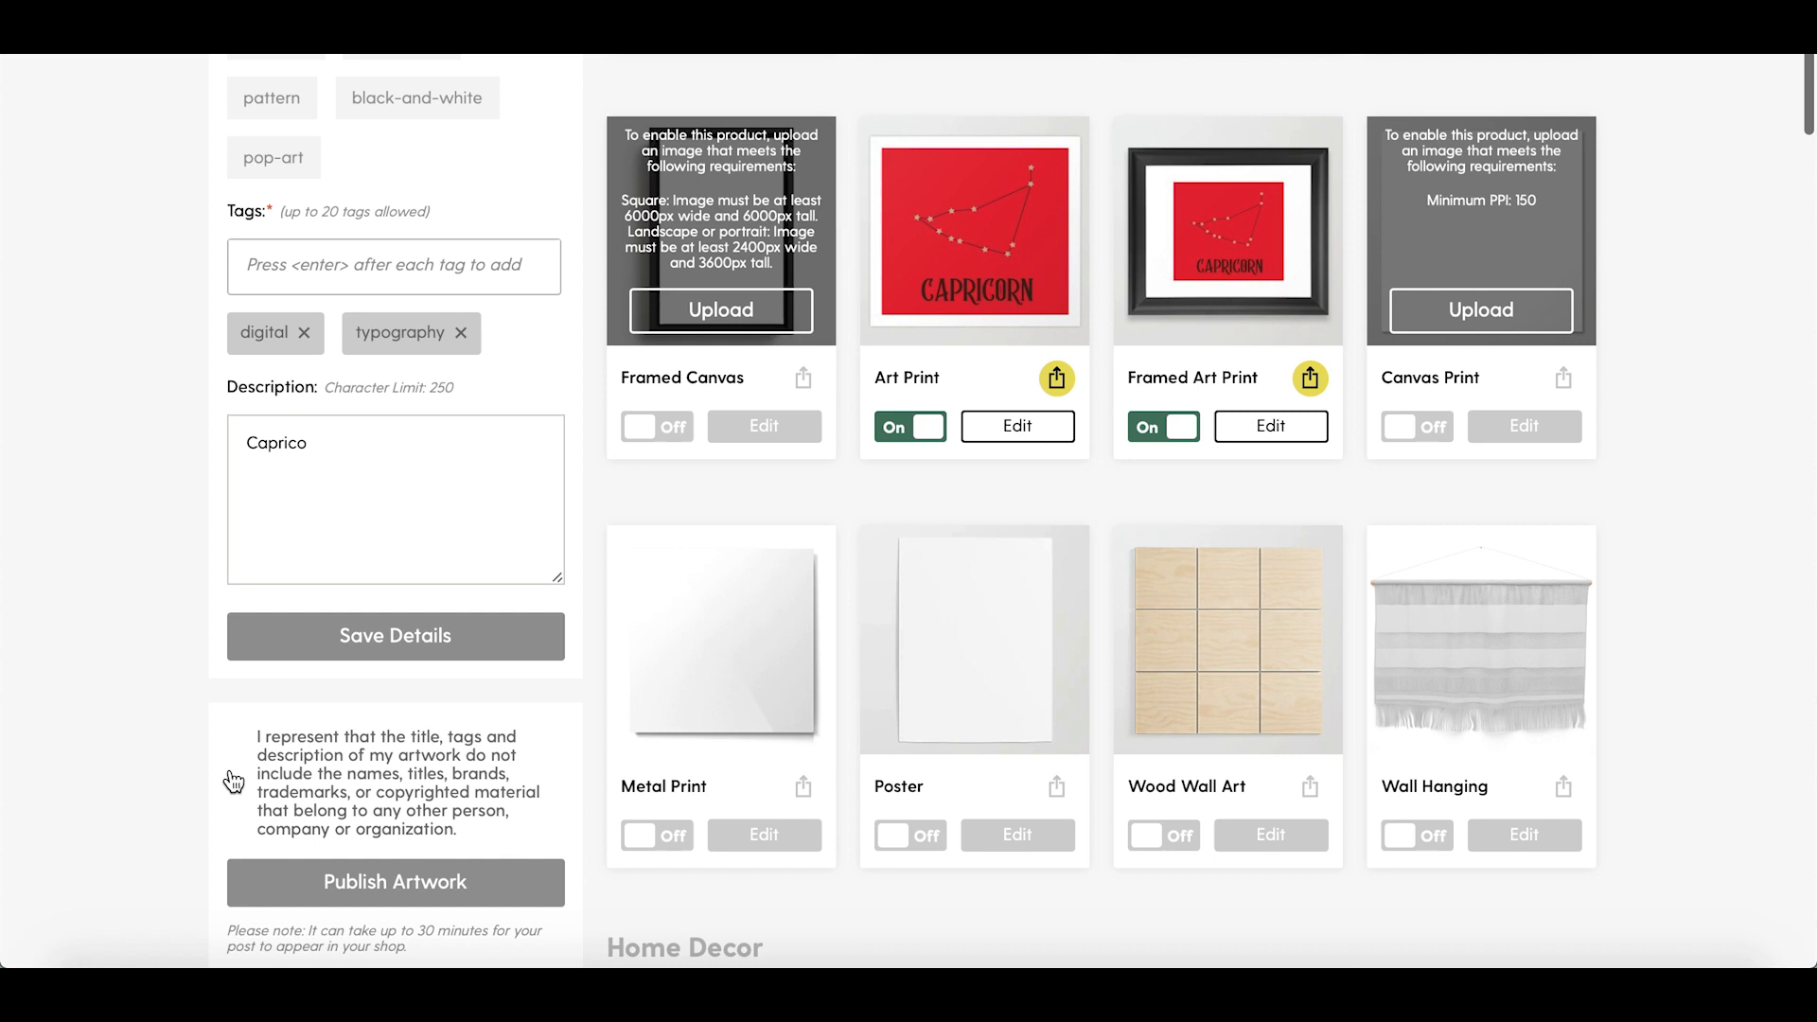
Step: Accept the statement about names, trademarks and copyrighted material and publish the artwork
{"action": "scroll", "coordinate": [232, 781], "scroll_direction": "down", "scroll_amount": 2}
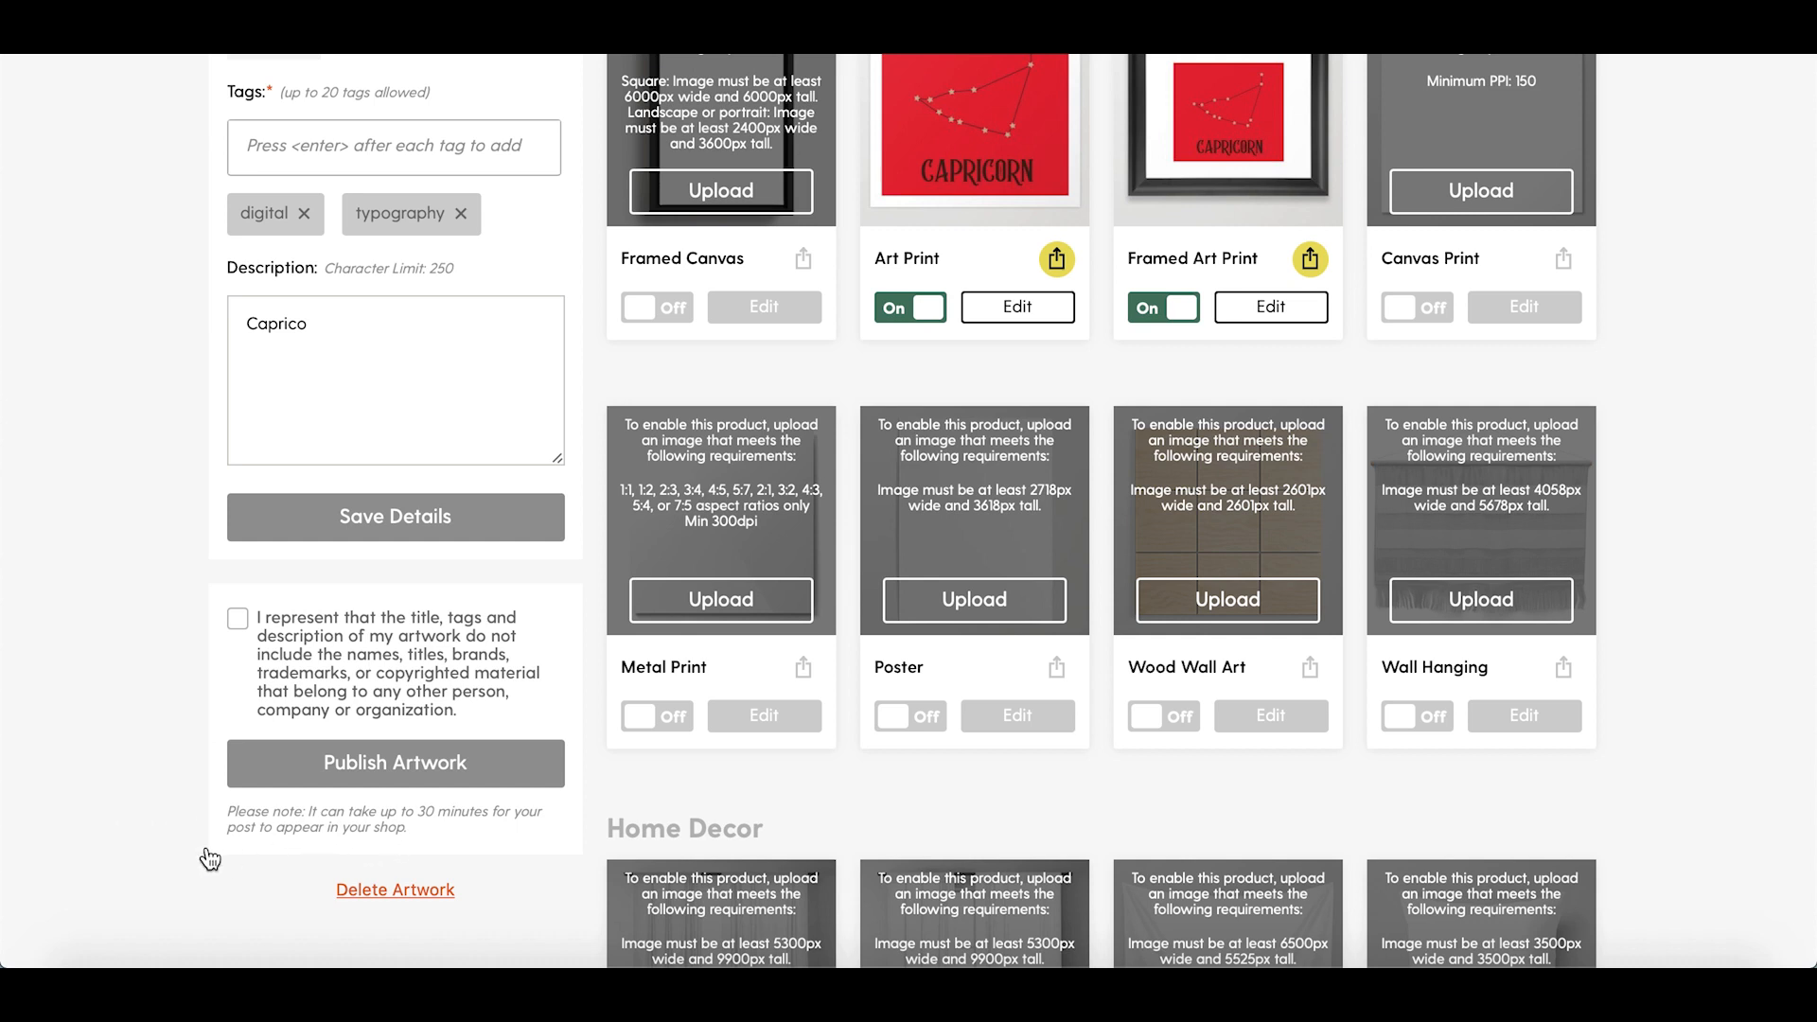
{"action": "left_click", "coordinate": [234, 622]}
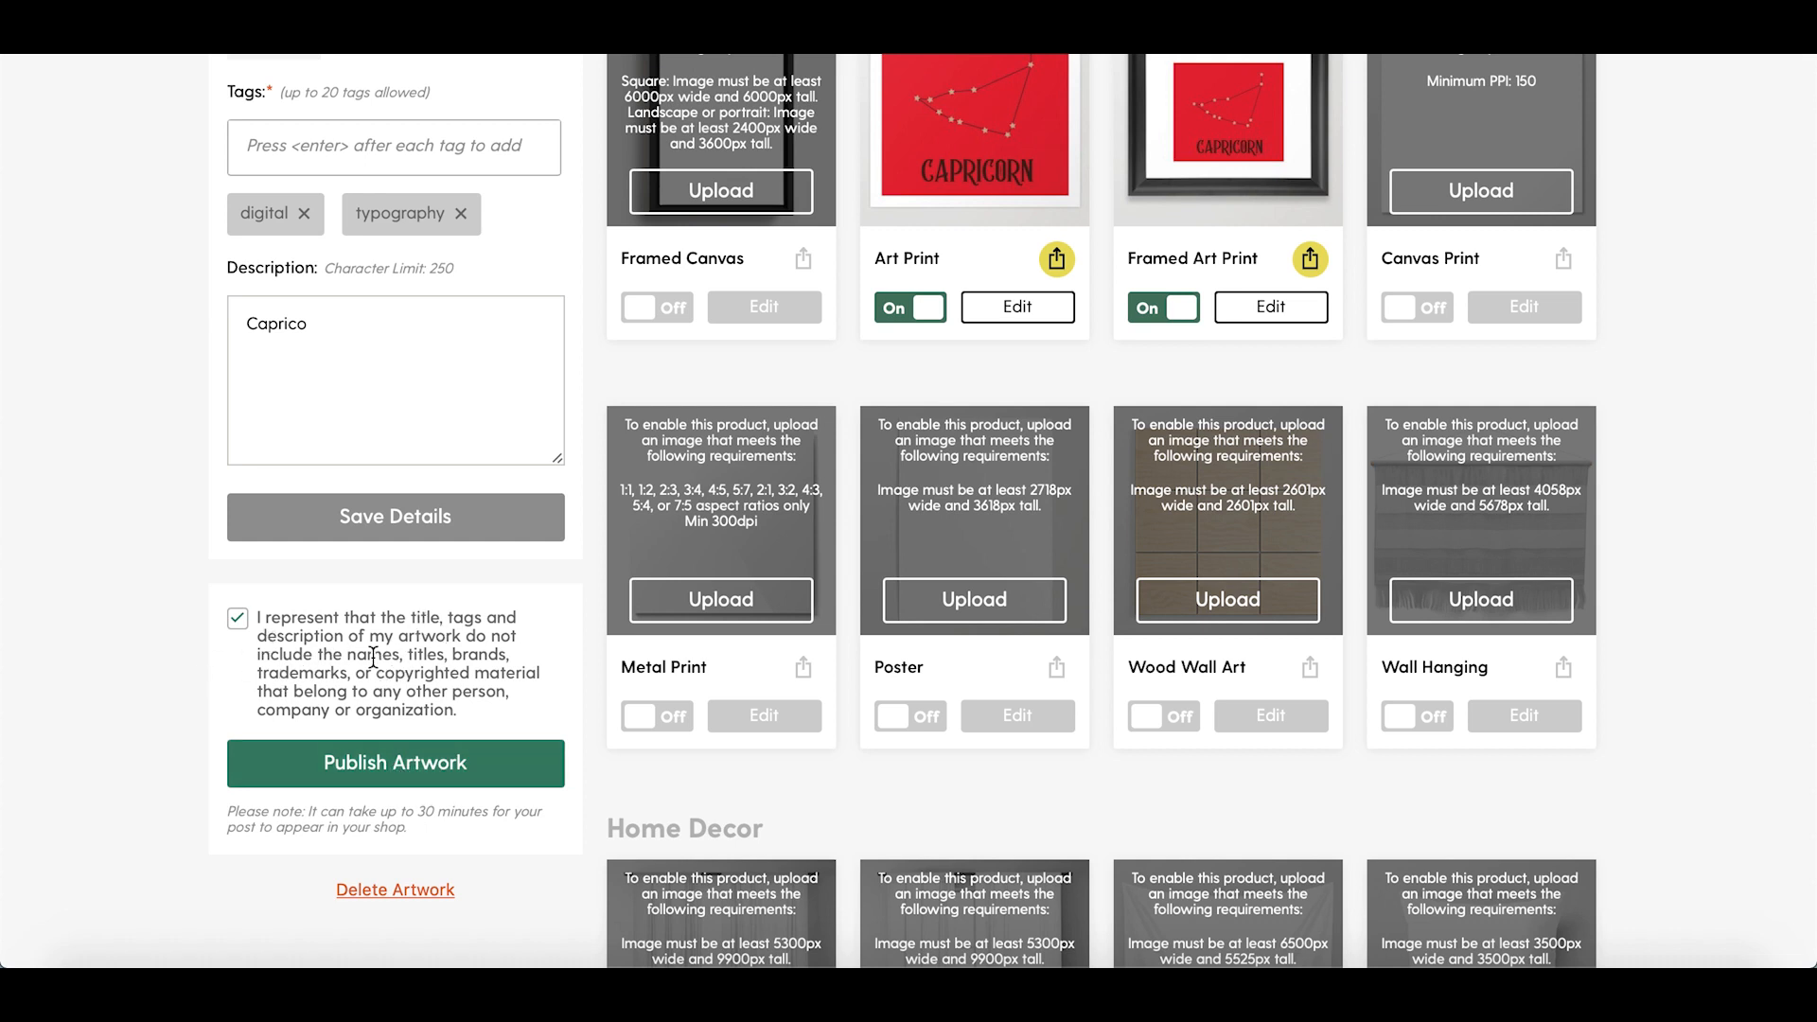
{"action": "left_click", "coordinate": [423, 781]}
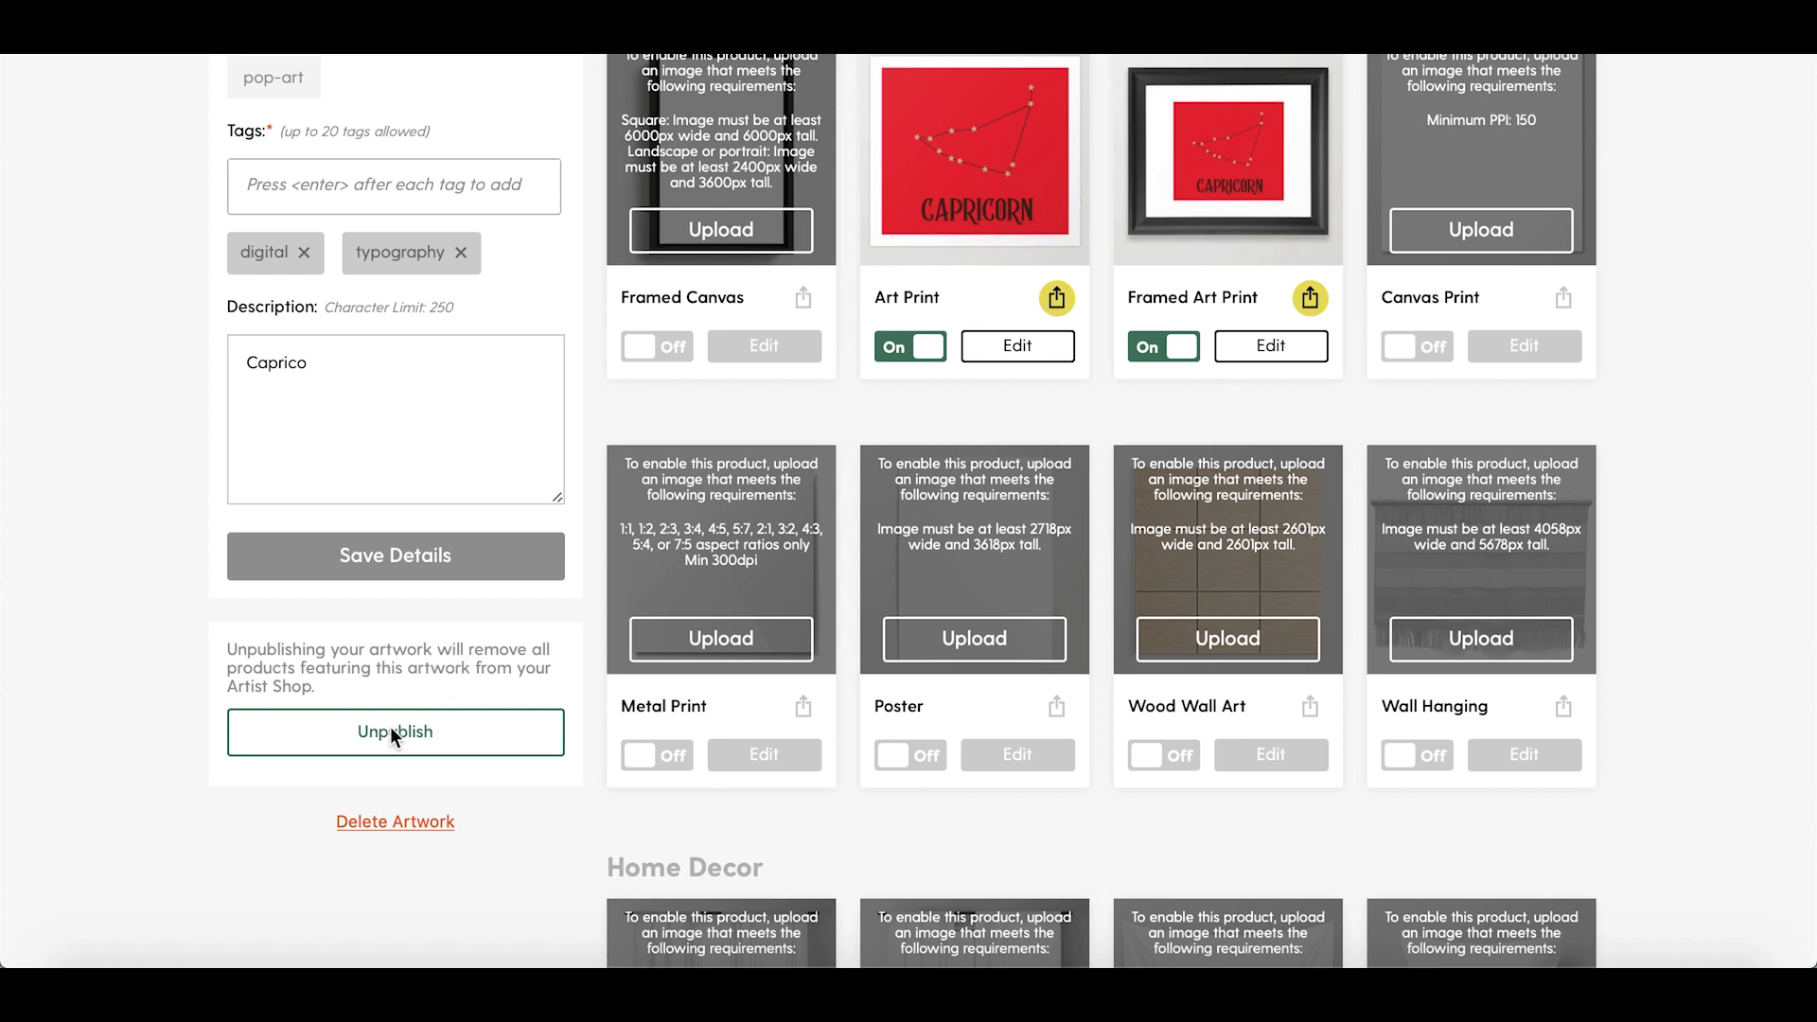
Step: Open the public shop and look through it for the products carrying the Capricorn design
{"action": "scroll", "coordinate": [678, 464], "scroll_direction": "up", "scroll_amount": 8}
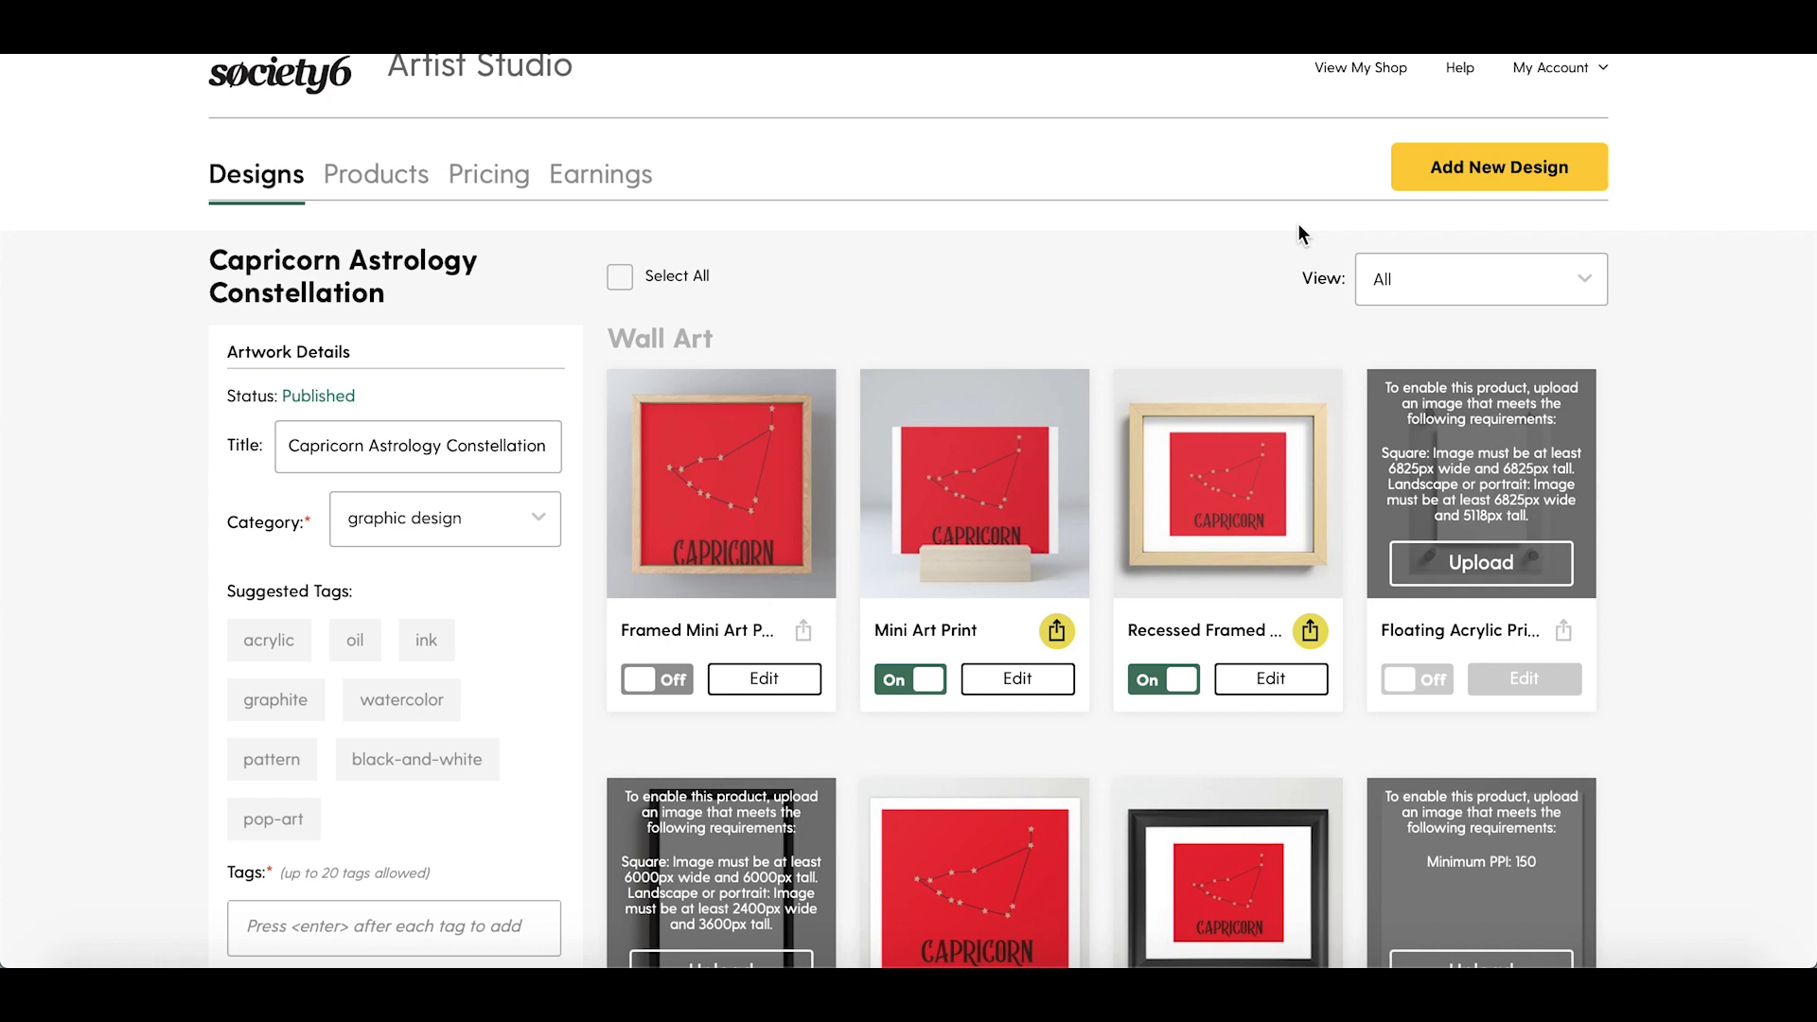
{"action": "left_click", "coordinate": [1343, 73]}
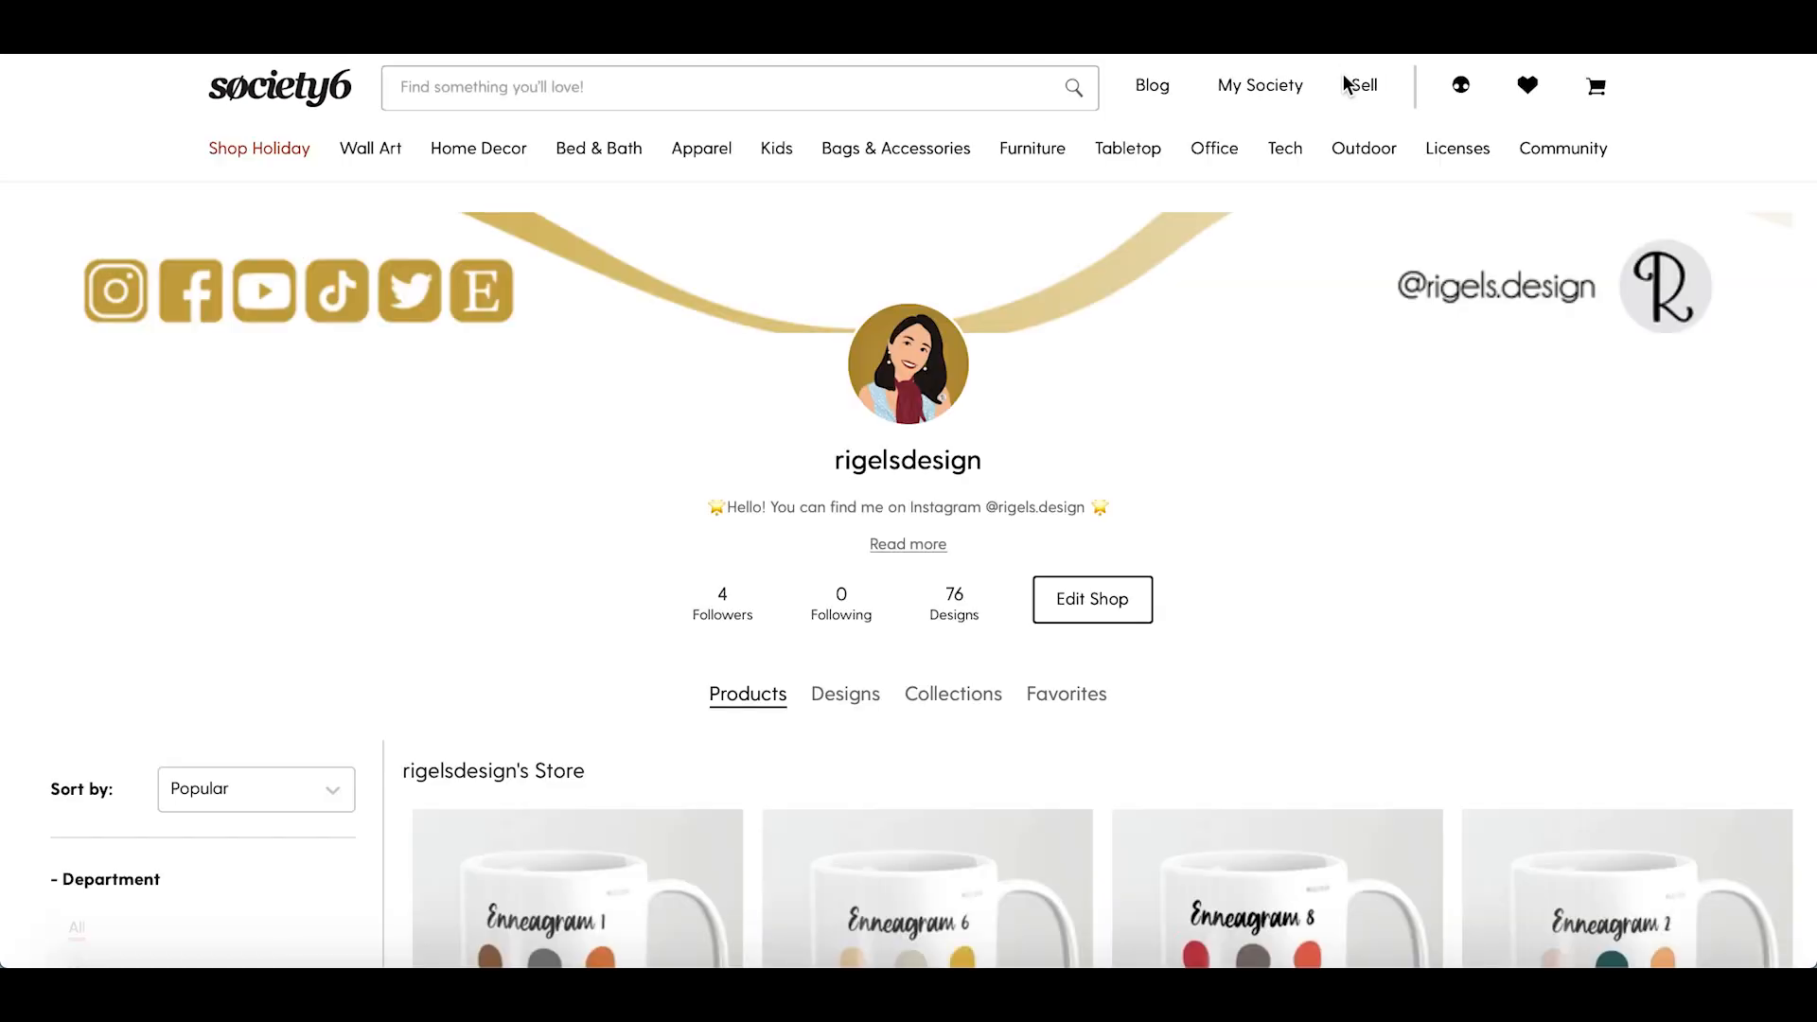
{"action": "scroll", "coordinate": [1390, 546], "scroll_direction": "down", "scroll_amount": 2}
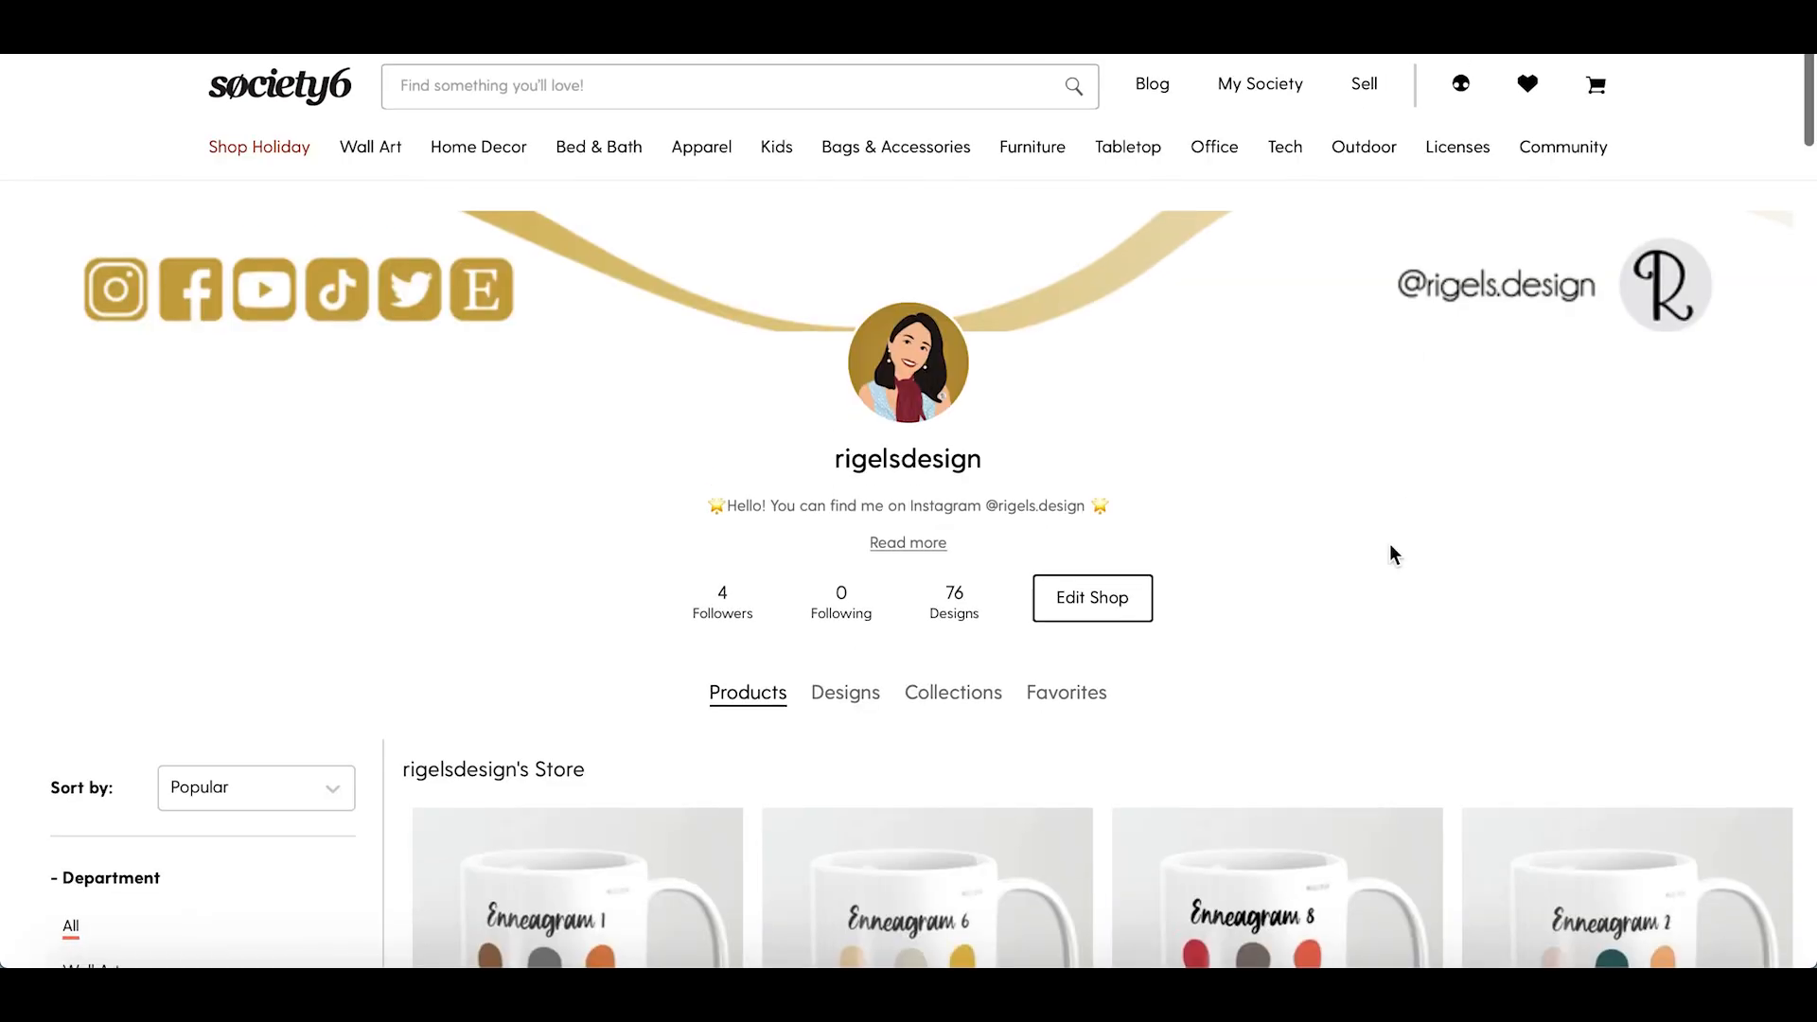
{"action": "scroll", "coordinate": [1391, 547], "scroll_direction": "down", "scroll_amount": 5}
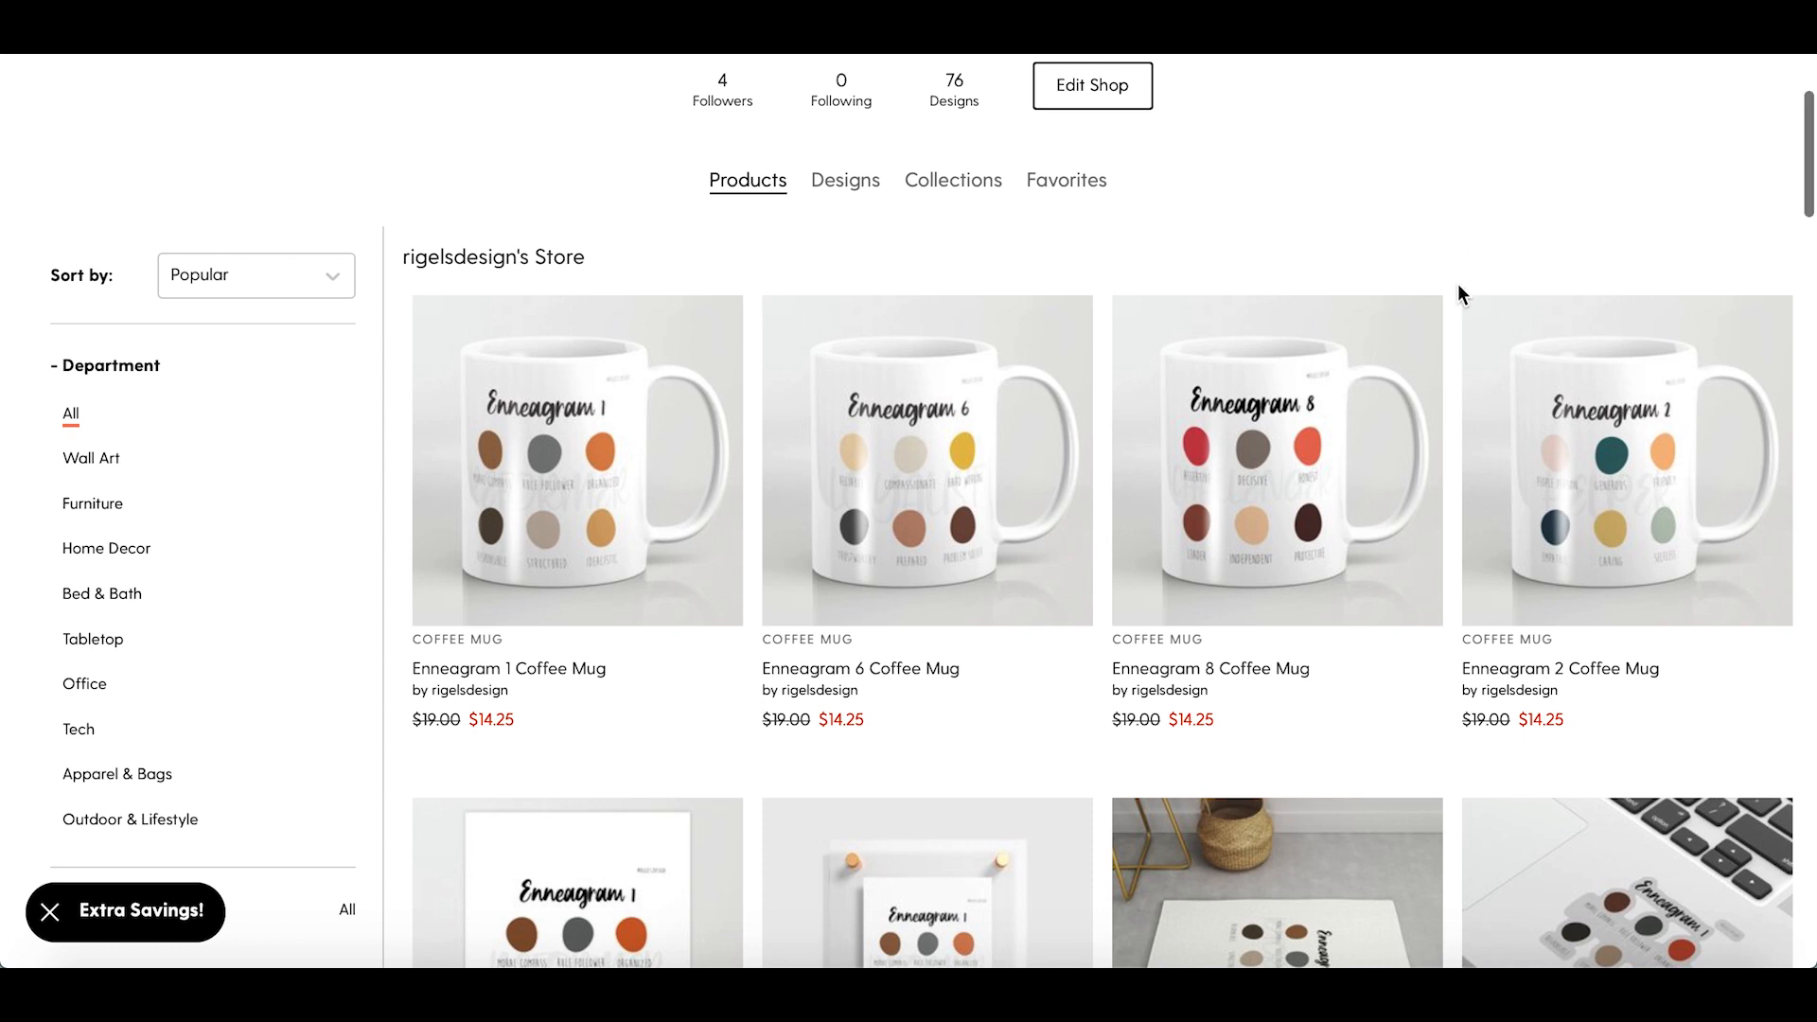
{"action": "scroll", "coordinate": [1459, 285], "scroll_direction": "down", "scroll_amount": 6}
{"action": "scroll", "coordinate": [1458, 285], "scroll_direction": "down", "scroll_amount": 5}
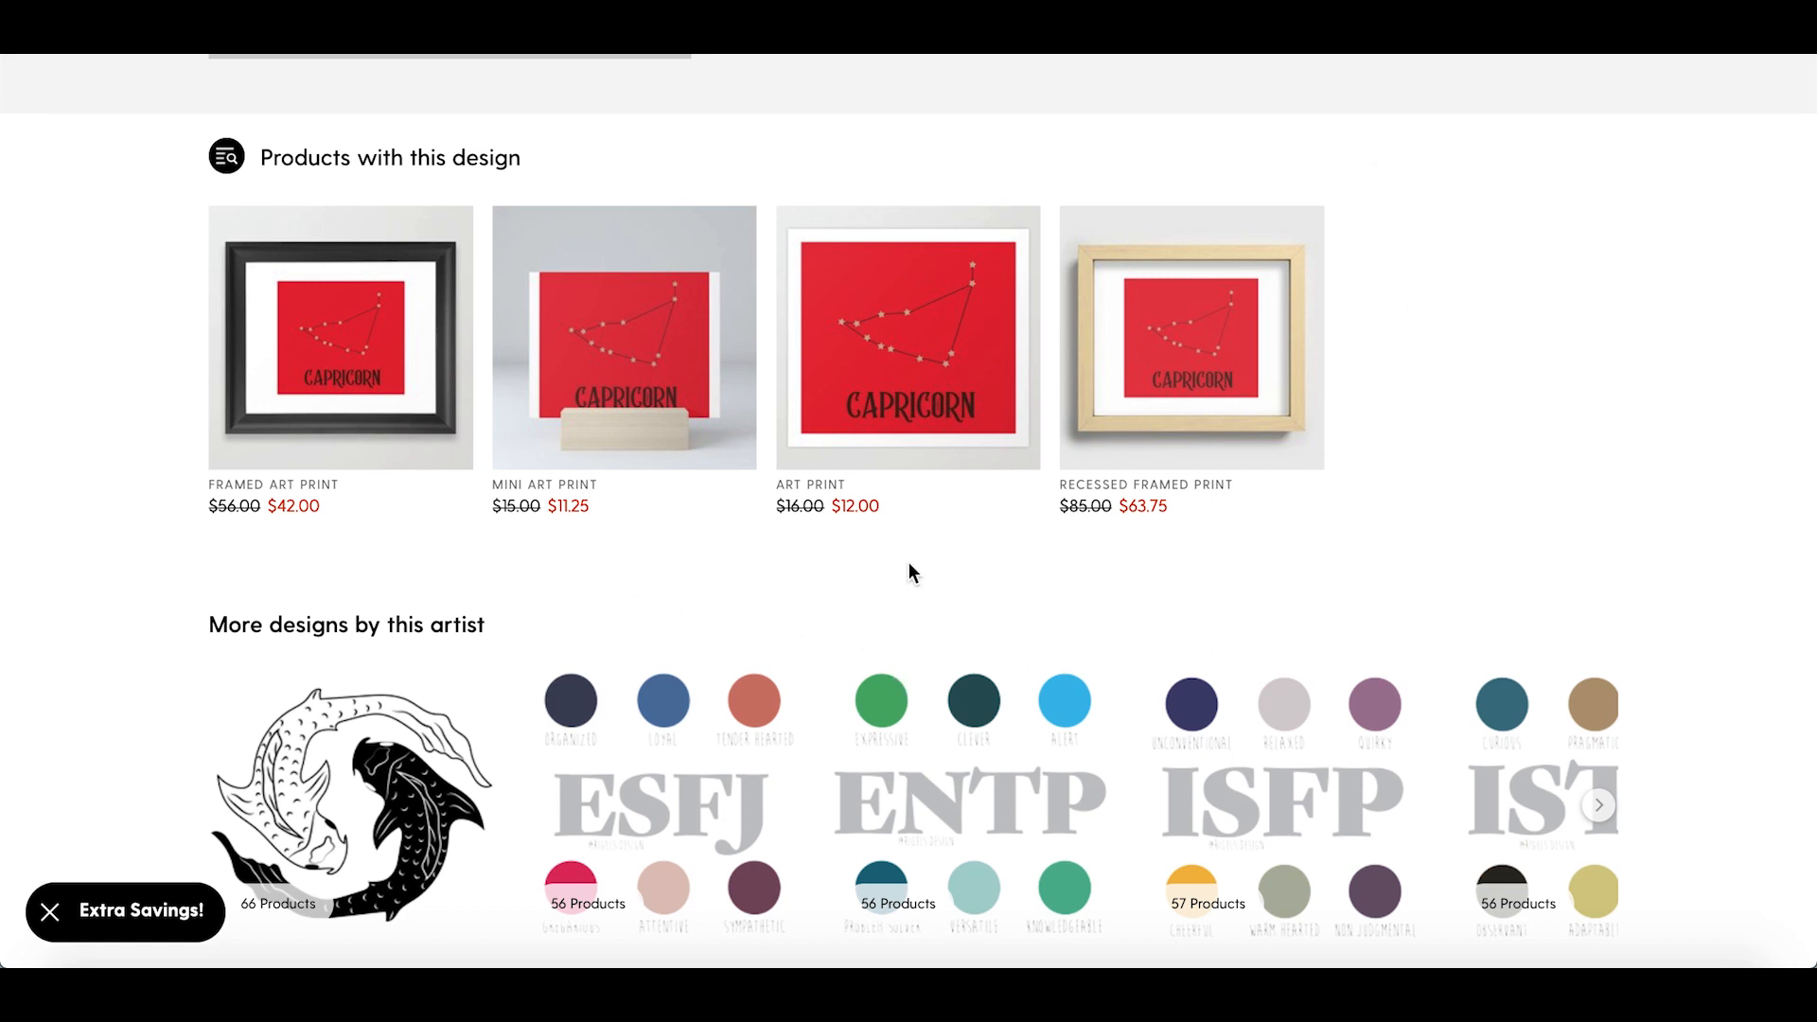
Step: Open the Capricorn Art Print listing and check which sizes are offered
{"action": "left_click", "coordinate": [932, 371]}
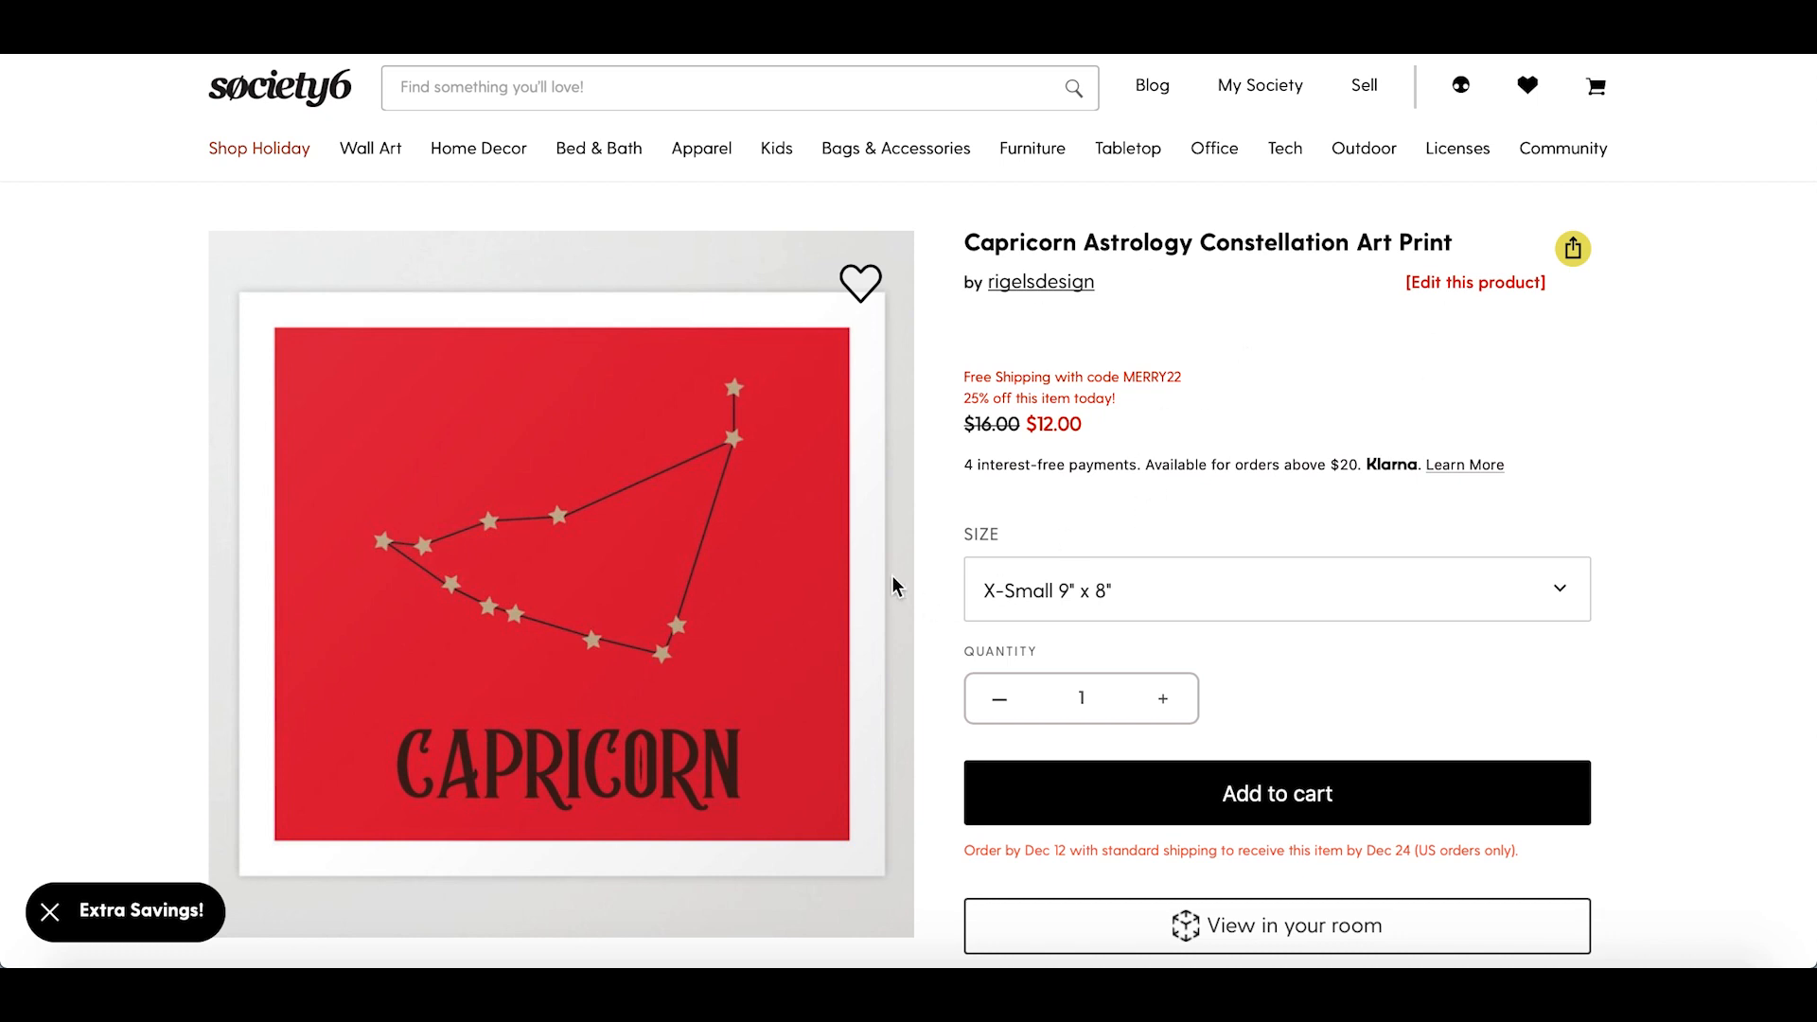
{"action": "scroll", "coordinate": [931, 545], "scroll_direction": "down", "scroll_amount": 1}
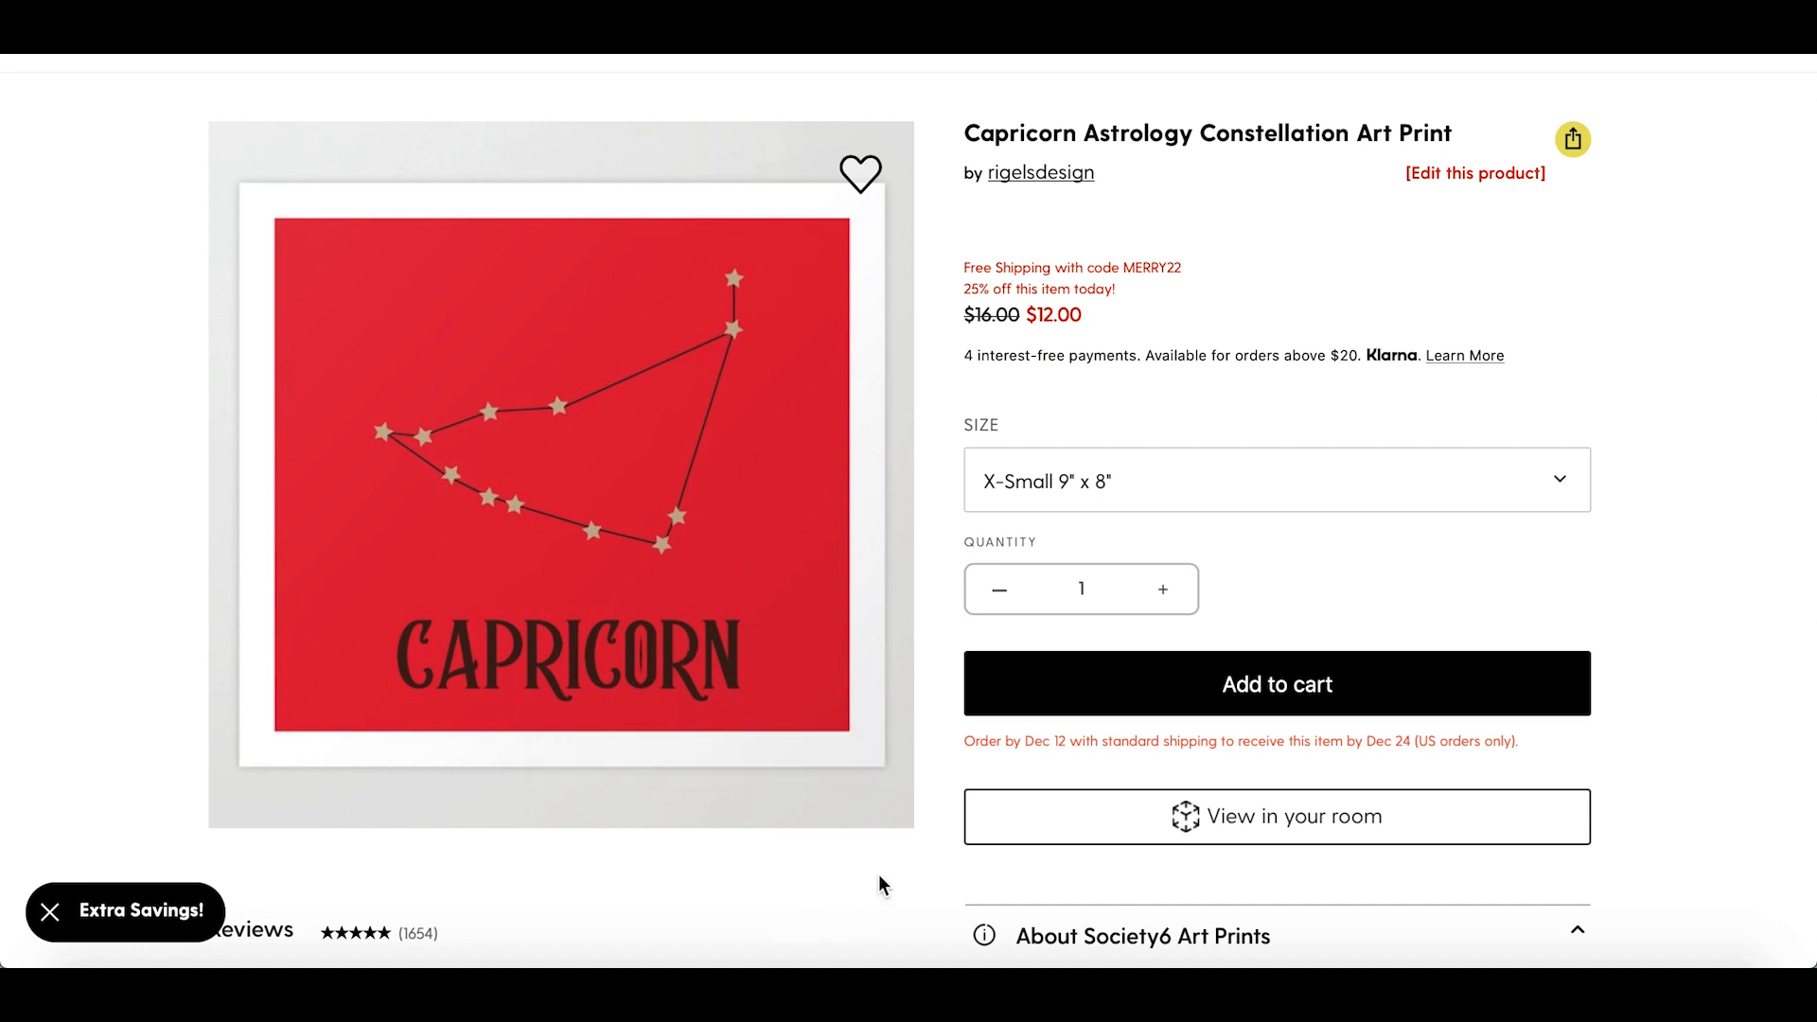
{"action": "left_click", "coordinate": [1210, 493]}
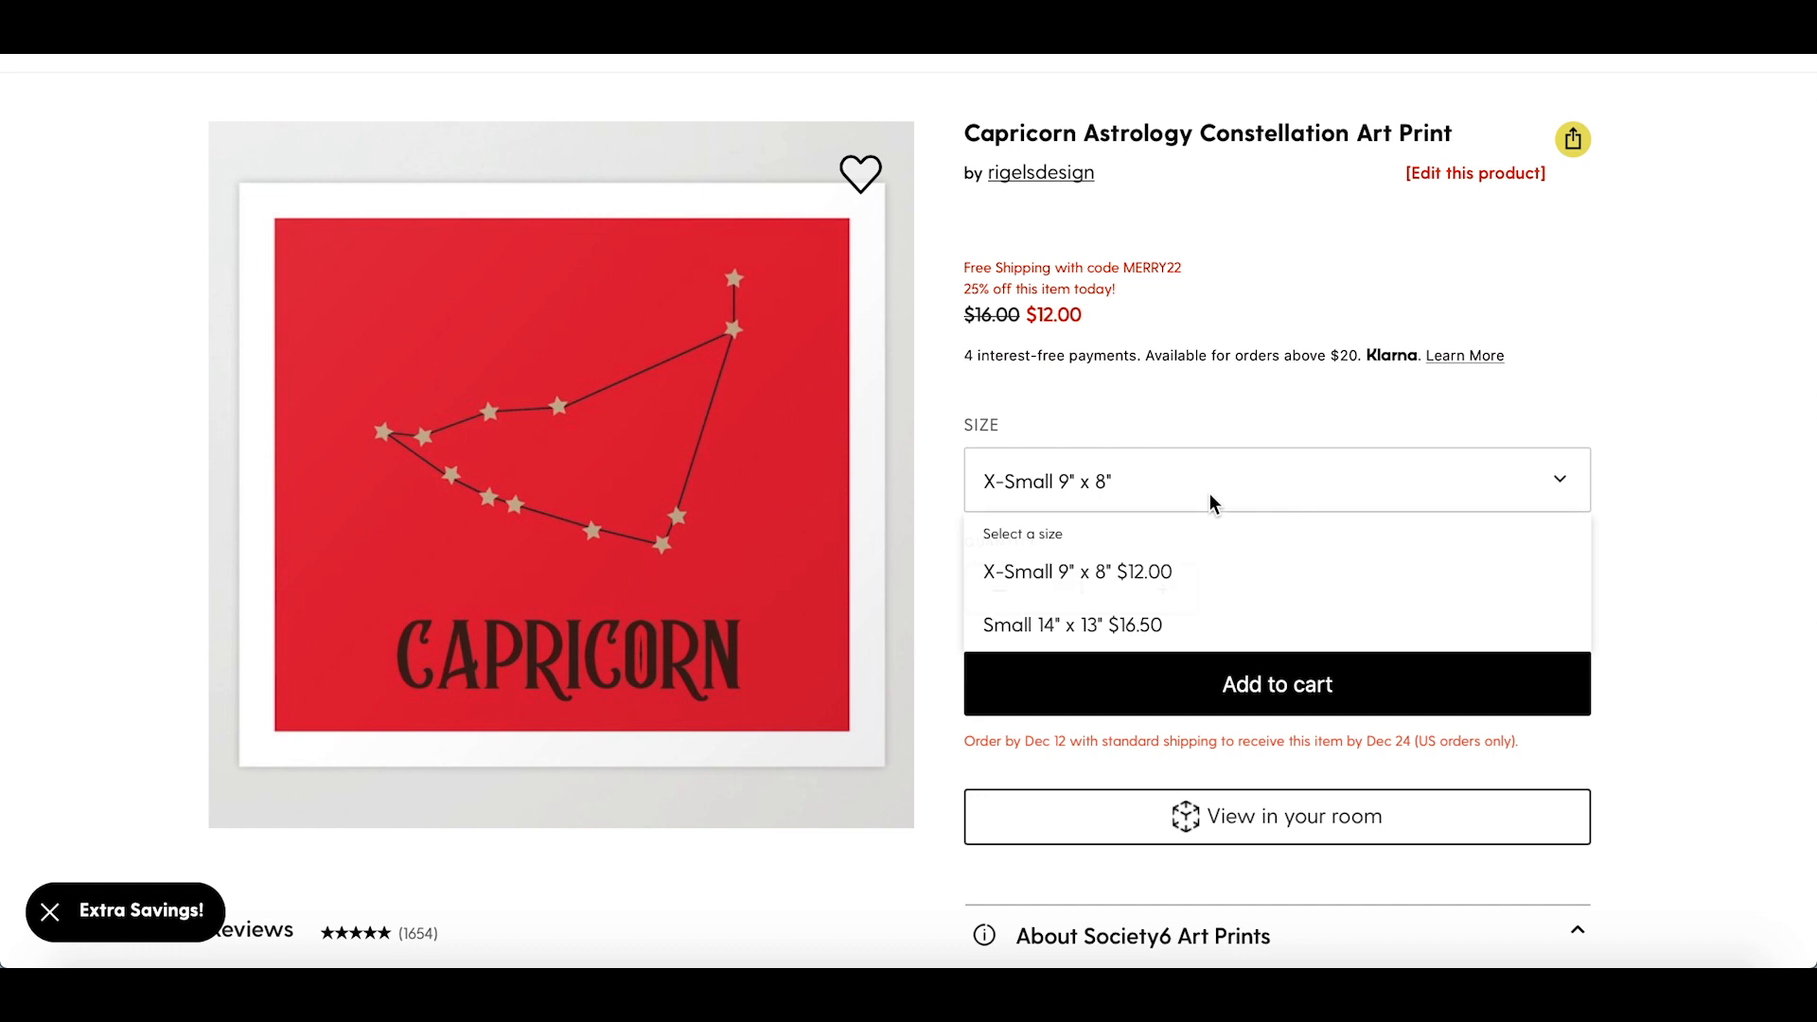
{"action": "left_click", "coordinate": [1378, 481]}
Step: Examine the Art Print listing's preview image, customer reviews, product description and information sections
{"action": "scroll", "coordinate": [1423, 557], "scroll_direction": "down", "scroll_amount": 2}
{"action": "scroll", "coordinate": [1424, 557], "scroll_direction": "down", "scroll_amount": 2}
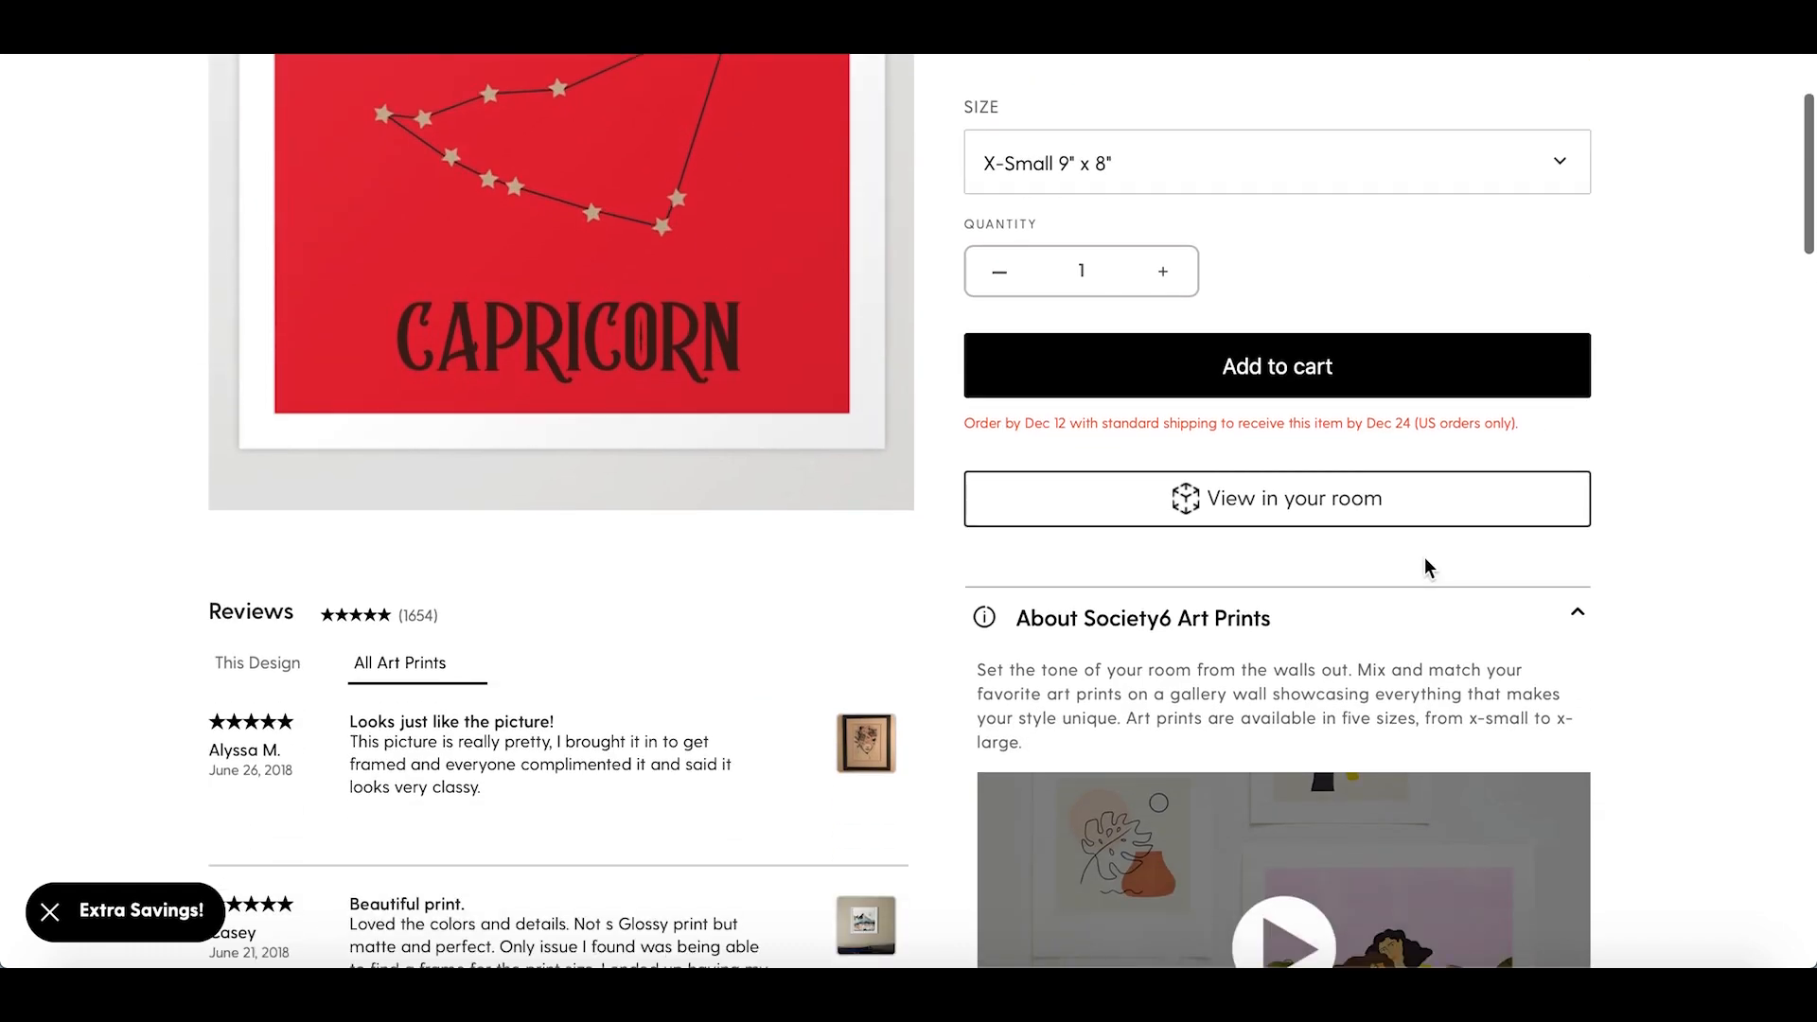
{"action": "scroll", "coordinate": [667, 729], "scroll_direction": "down", "scroll_amount": 4}
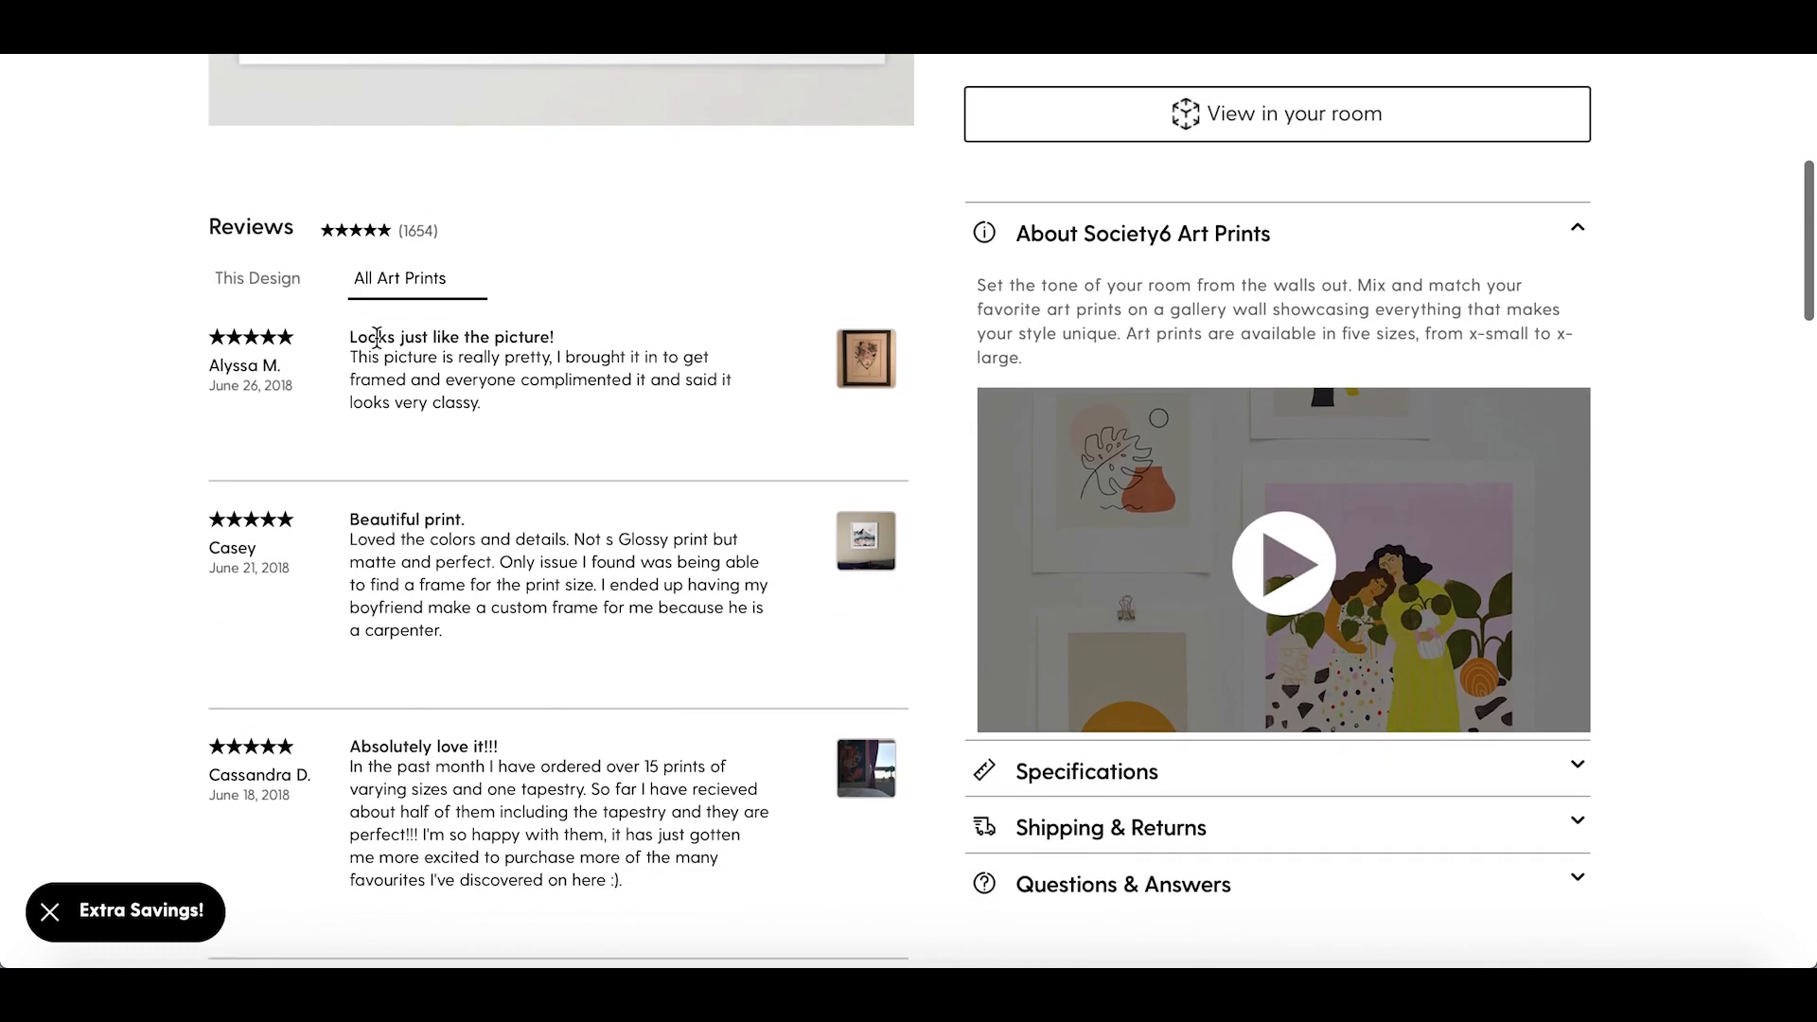
{"action": "scroll", "coordinate": [589, 504], "scroll_direction": "up", "scroll_amount": 8}
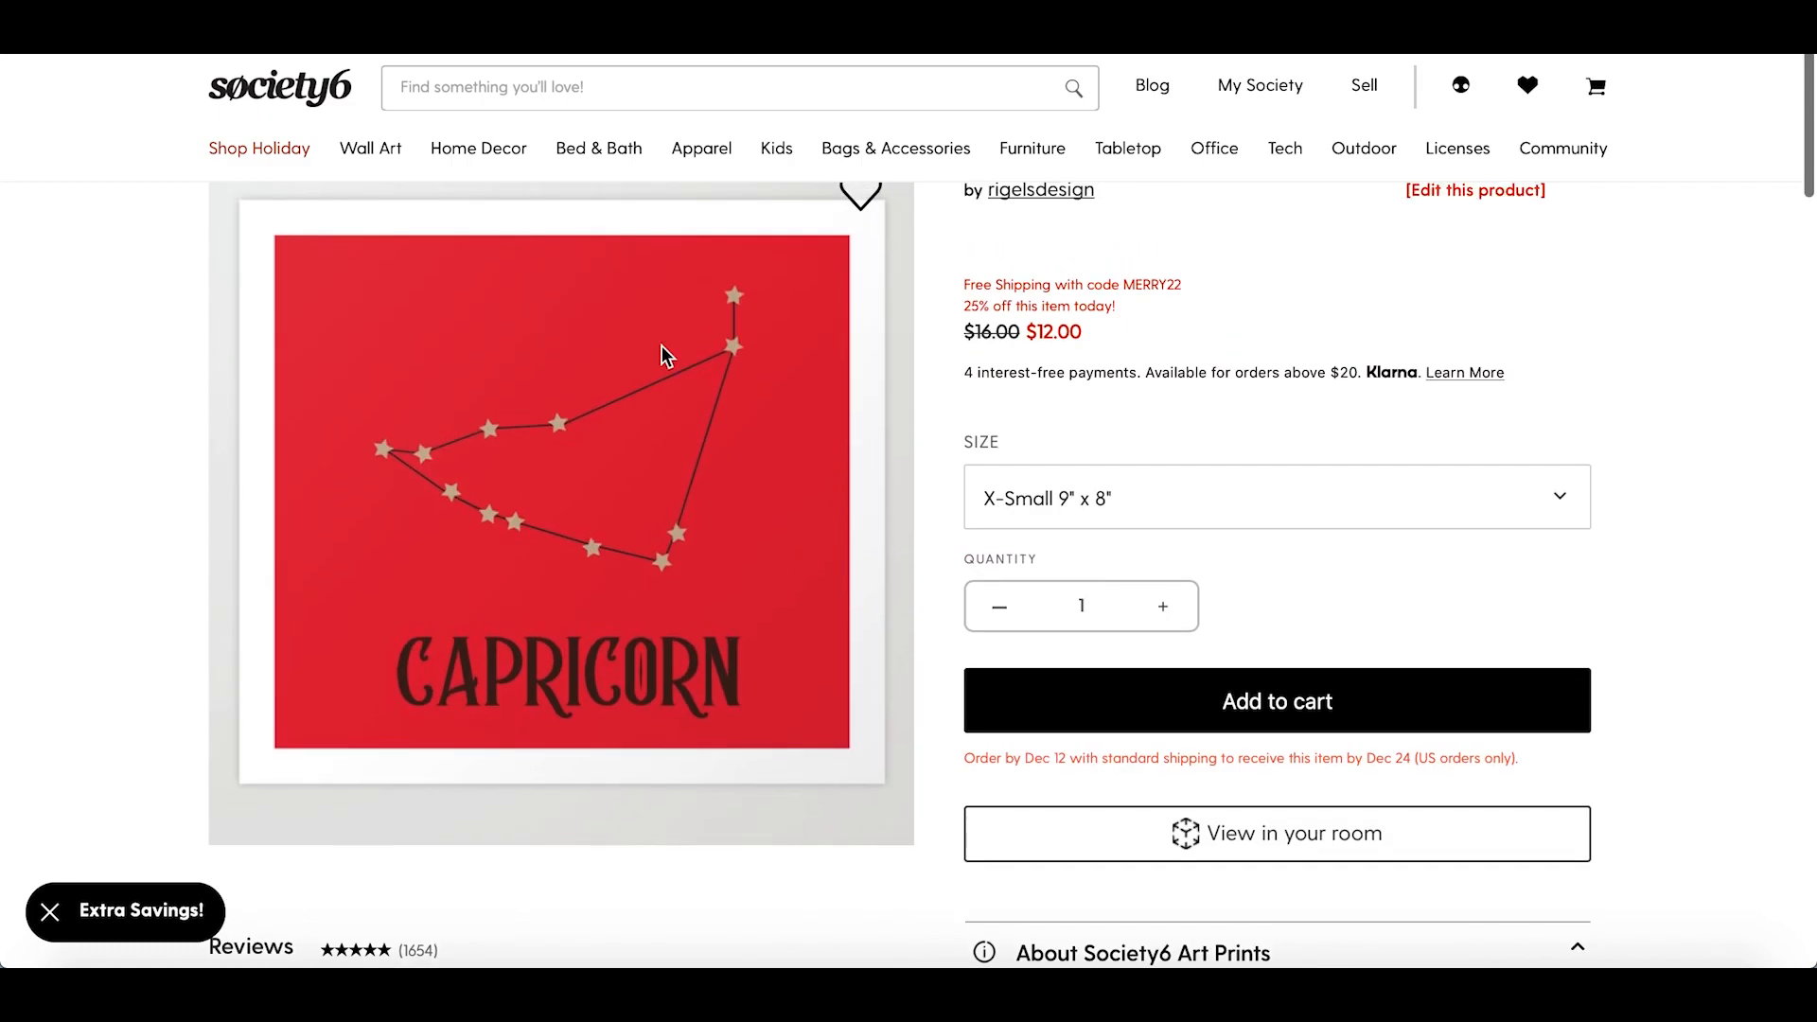
{"action": "scroll", "coordinate": [568, 478], "scroll_direction": "down", "scroll_amount": 7}
{"action": "scroll", "coordinate": [784, 294], "scroll_direction": "up", "scroll_amount": 6}
{"action": "scroll", "coordinate": [786, 461], "scroll_direction": "up", "scroll_amount": 2}
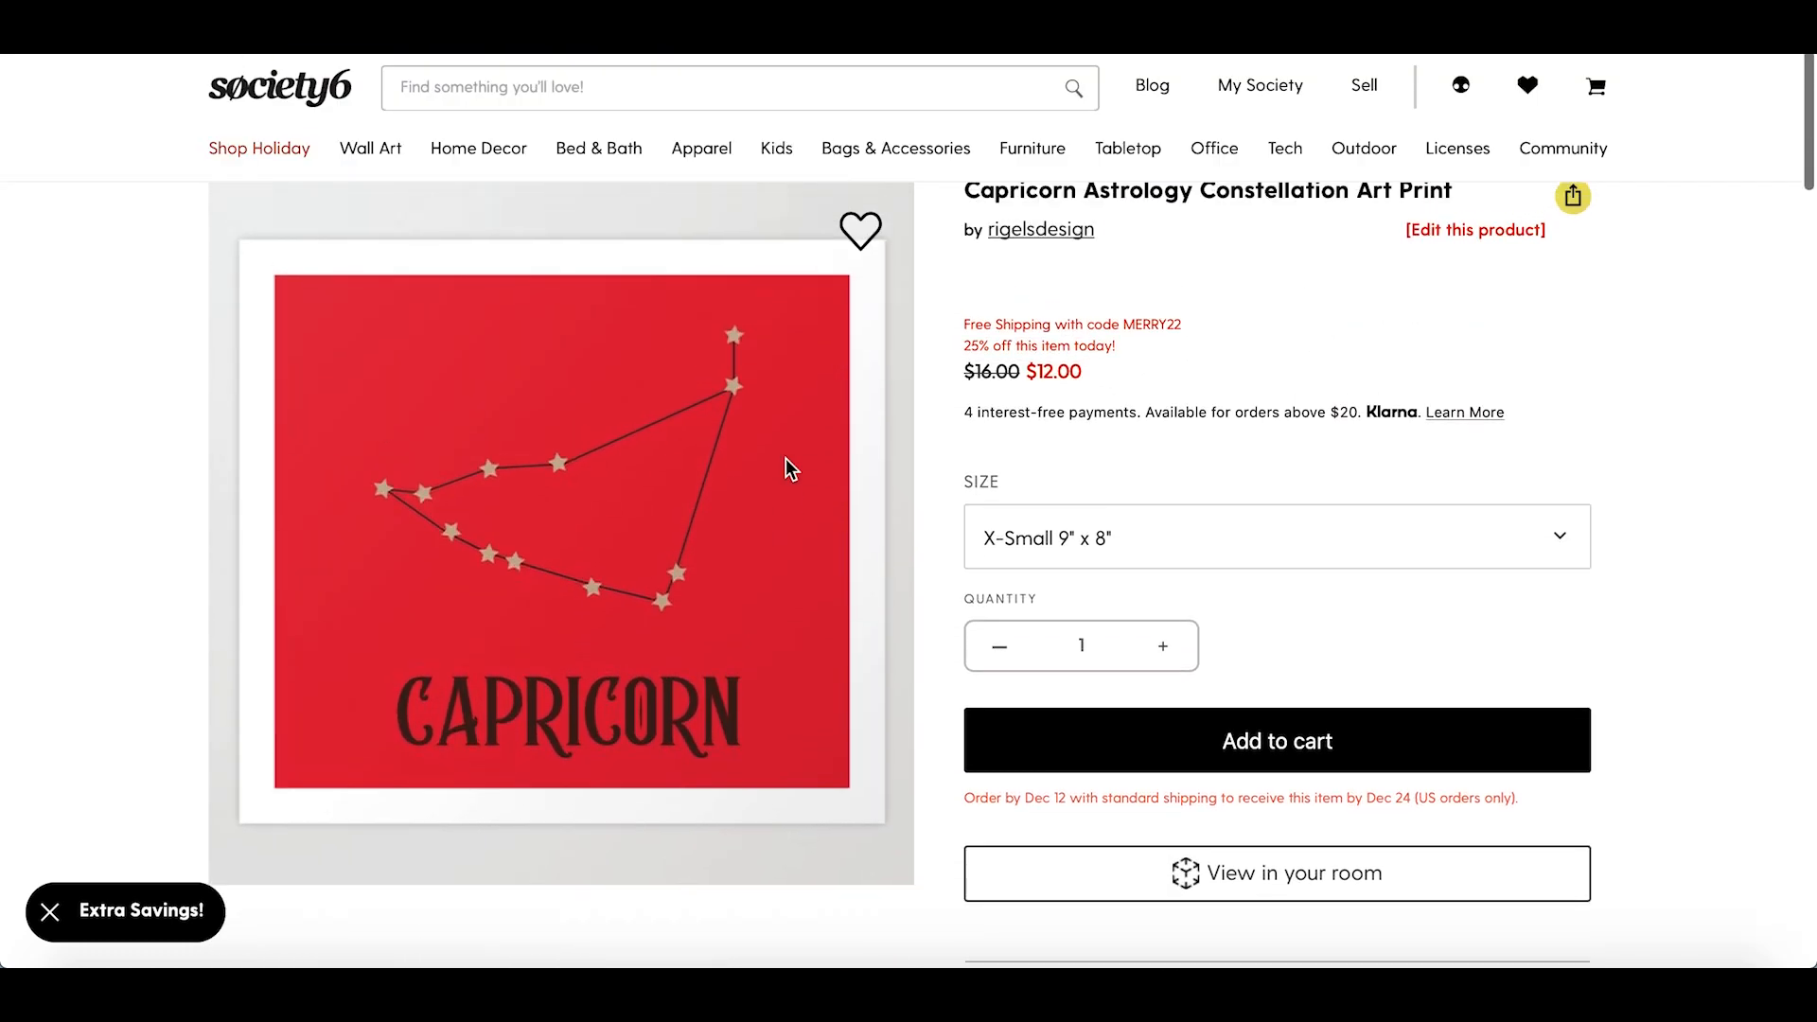
{"action": "scroll", "coordinate": [787, 460], "scroll_direction": "down", "scroll_amount": 7}
{"action": "scroll", "coordinate": [786, 458], "scroll_direction": "down", "scroll_amount": 3}
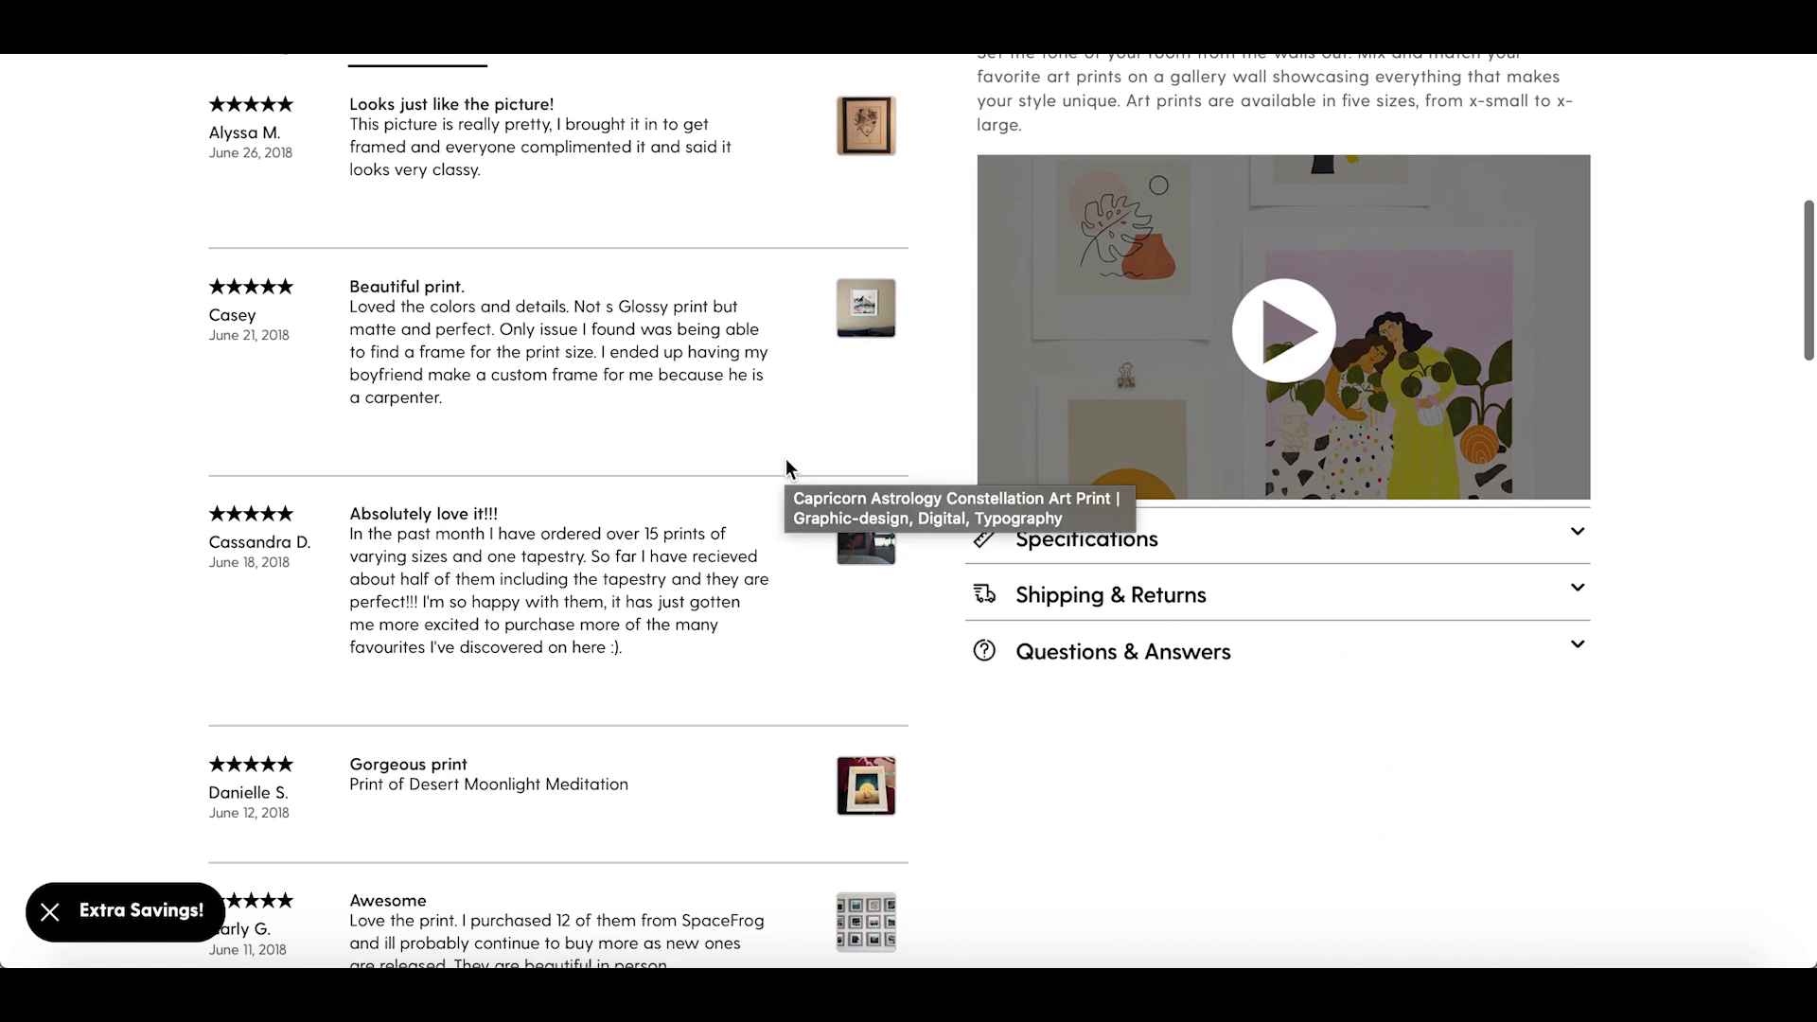
{"action": "scroll", "coordinate": [786, 459], "scroll_direction": "up", "scroll_amount": 10}
{"action": "scroll", "coordinate": [785, 458], "scroll_direction": "down", "scroll_amount": 12}
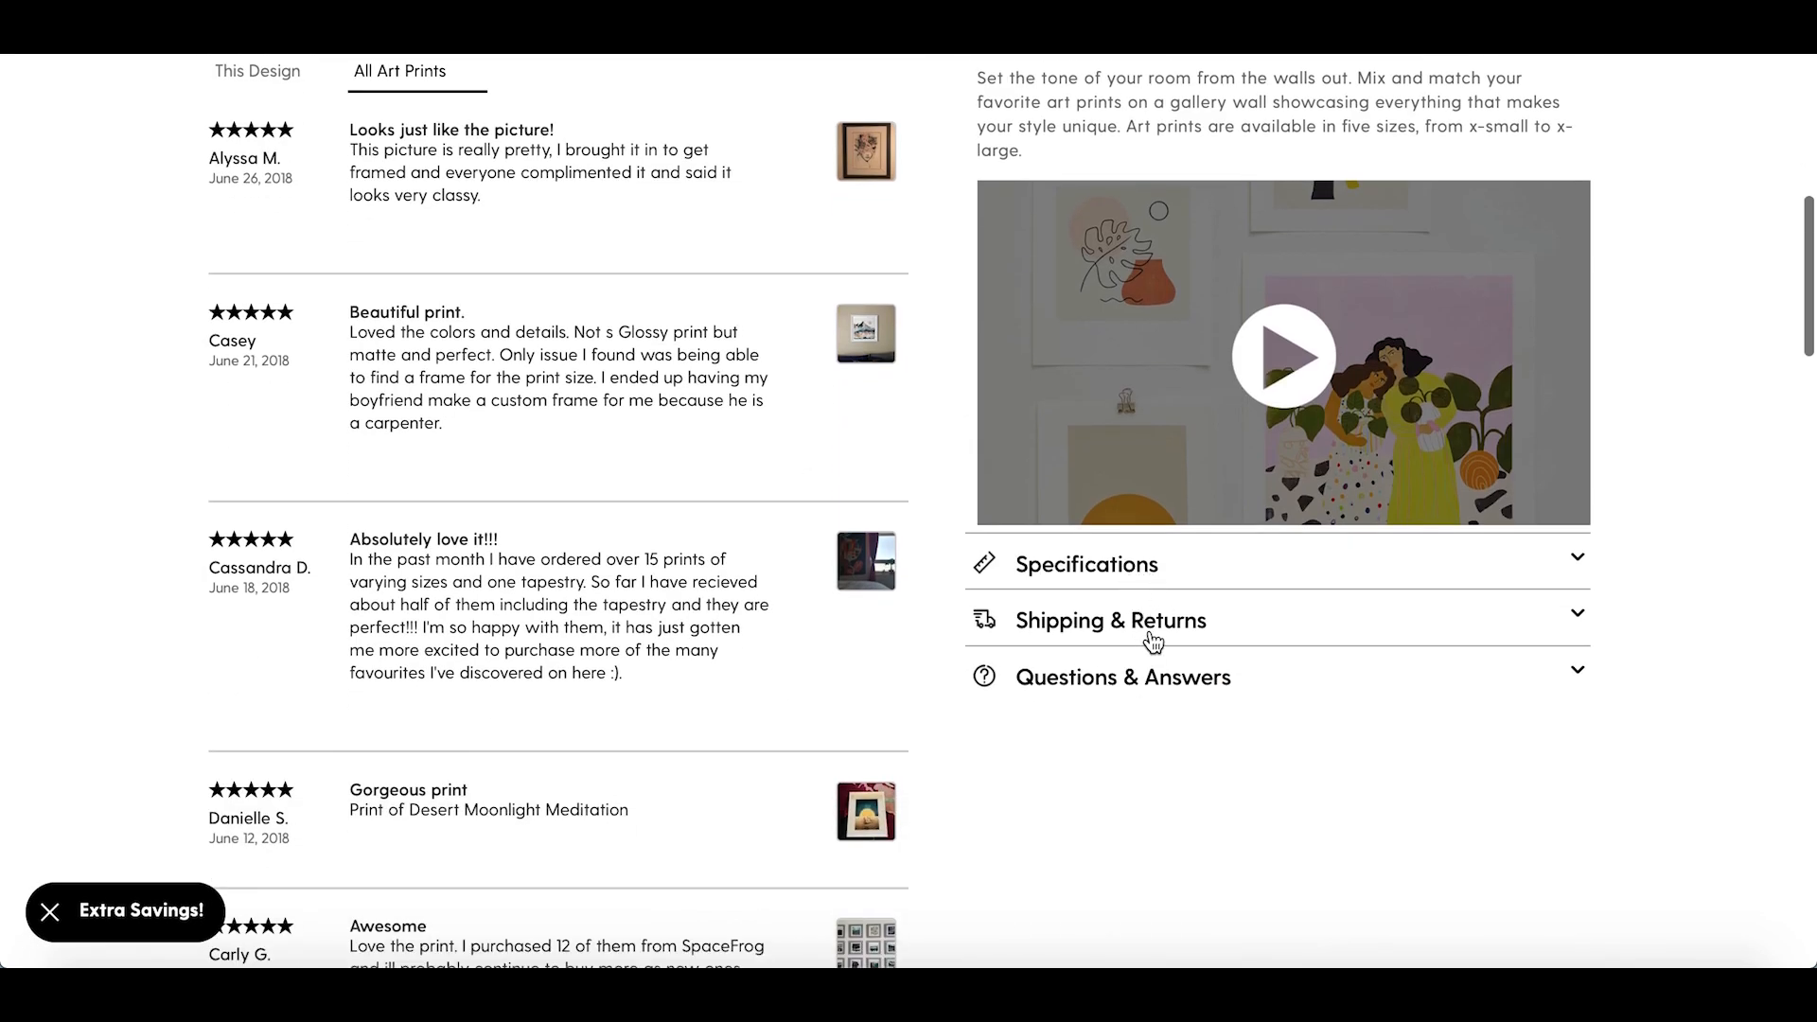
{"action": "scroll", "coordinate": [999, 719], "scroll_direction": "up", "scroll_amount": 1}
{"action": "scroll", "coordinate": [999, 719], "scroll_direction": "up", "scroll_amount": 10}
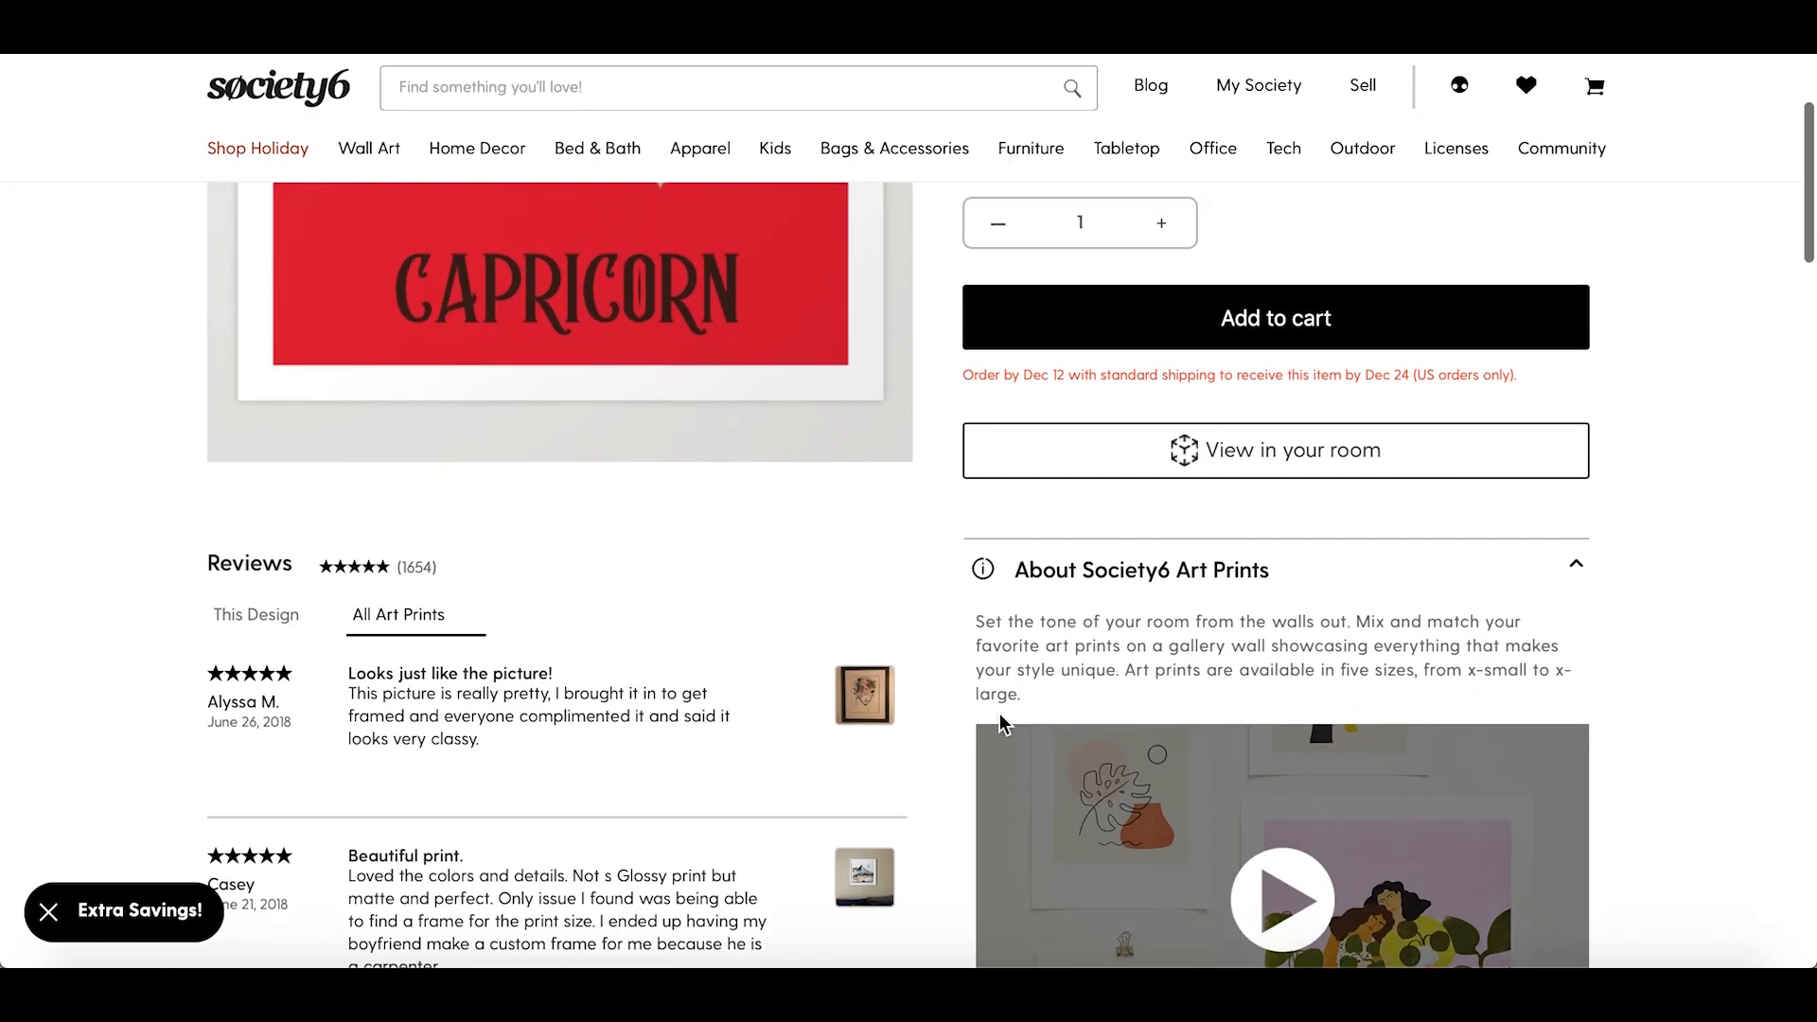